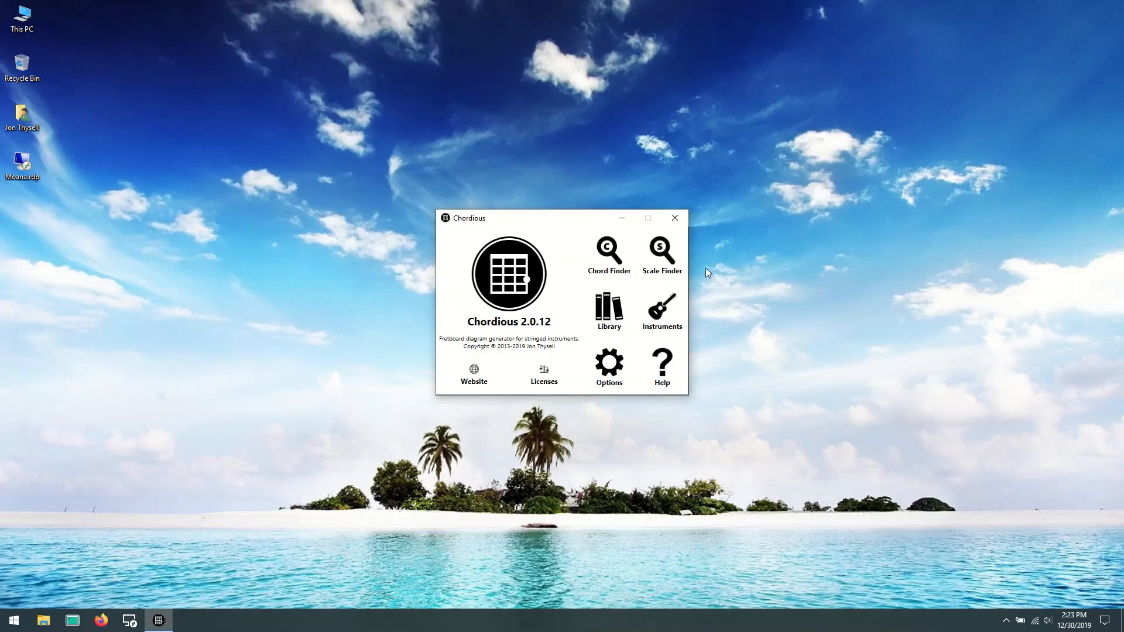
# Step: Open the diagram library, move and enlarge its window, and display the Style Editor Tutorial collection
pyautogui.click(617, 314)
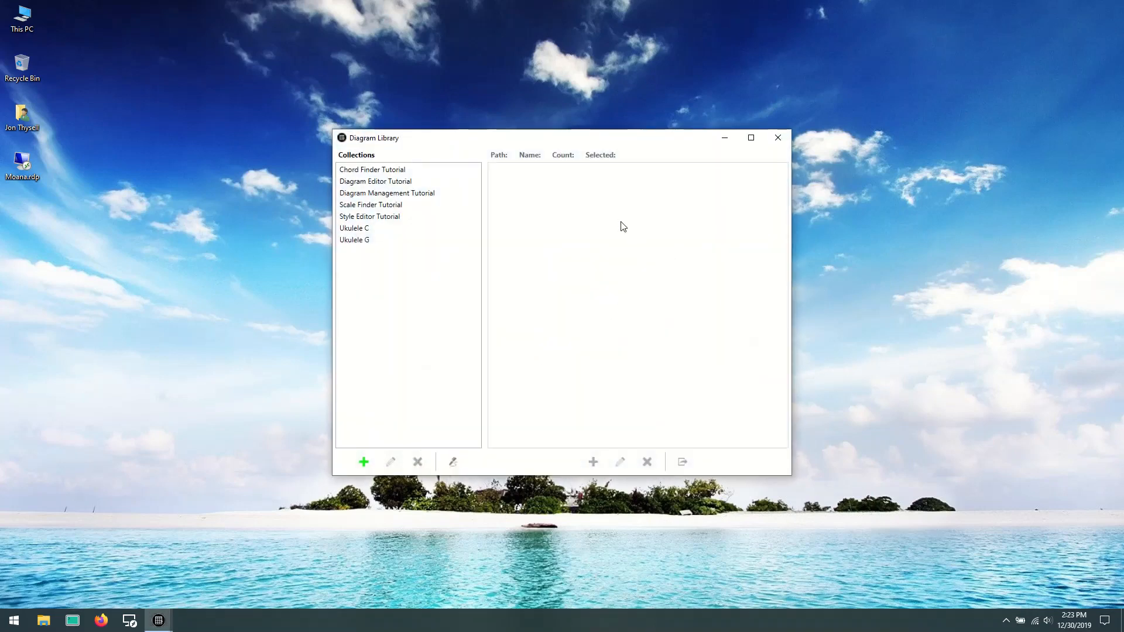
pyautogui.moveTo(468, 130); pyautogui.dragTo(403, 47)
pyautogui.moveTo(729, 432); pyautogui.dragTo(760, 469)
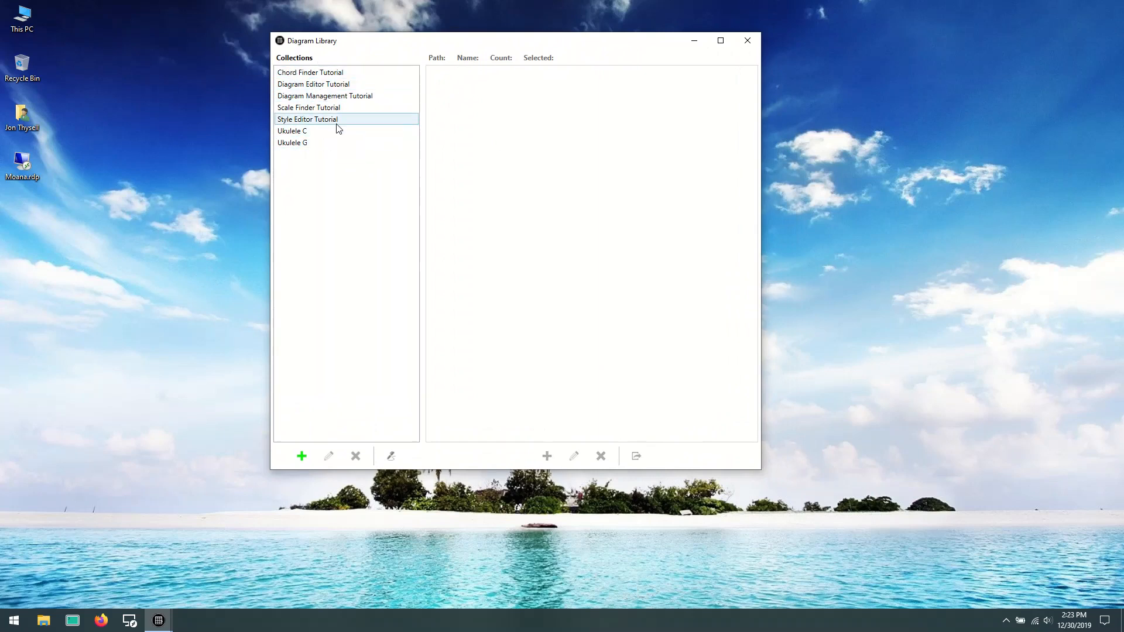
pyautogui.click(320, 120)
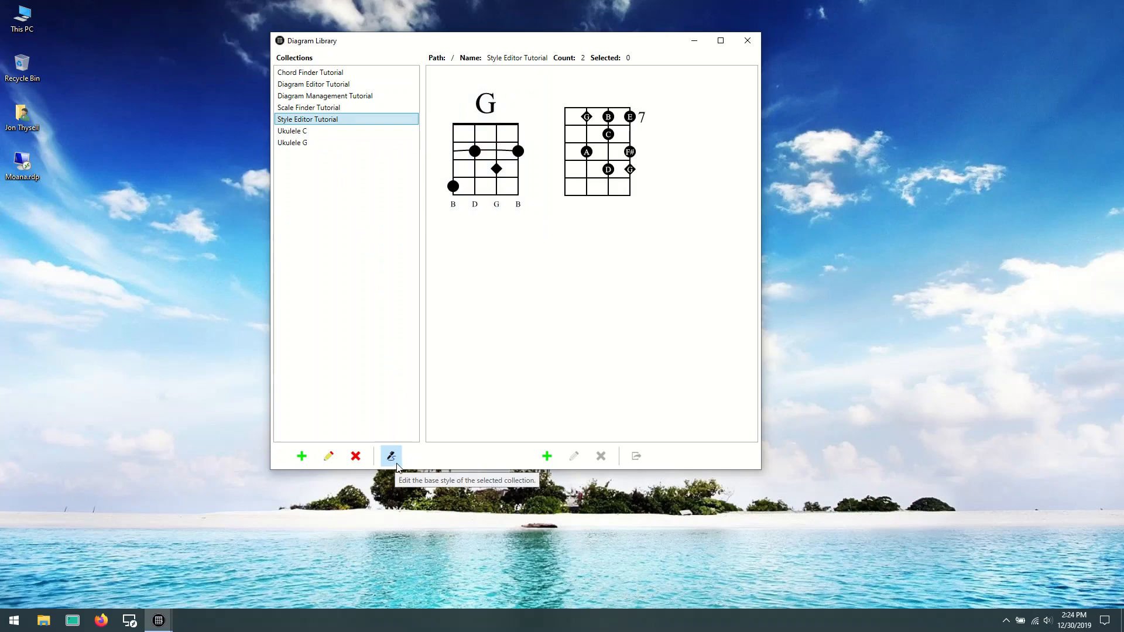
# Step: Open the style editor for the Style Editor Tutorial collection and place its window clear of the collection's diagrams
pyautogui.rightClick(332, 119)
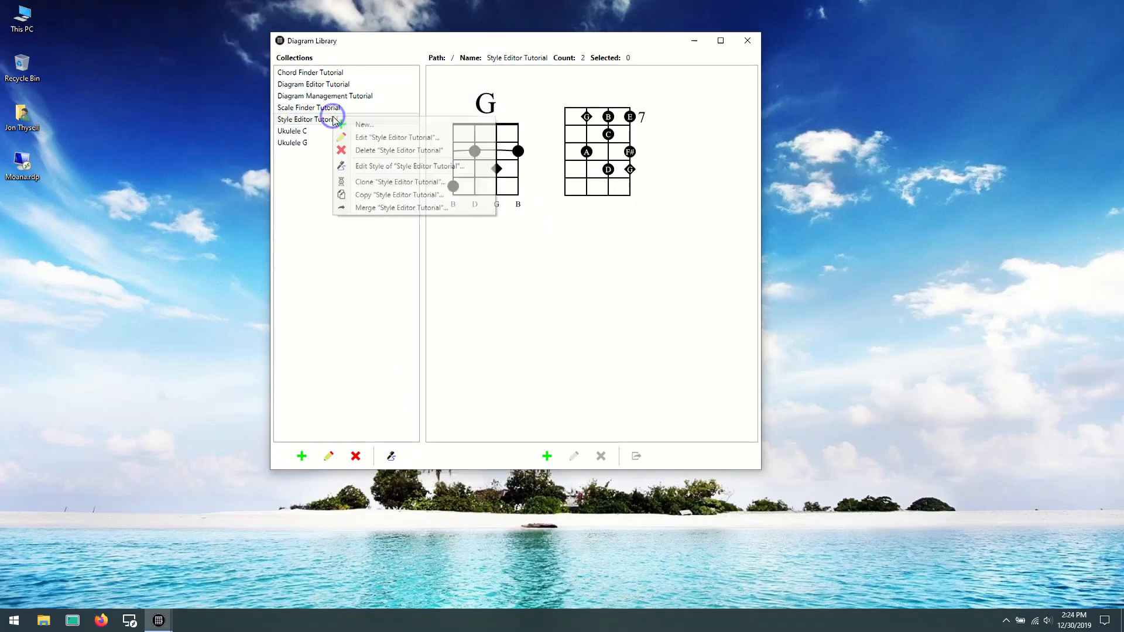
pyautogui.click(379, 167)
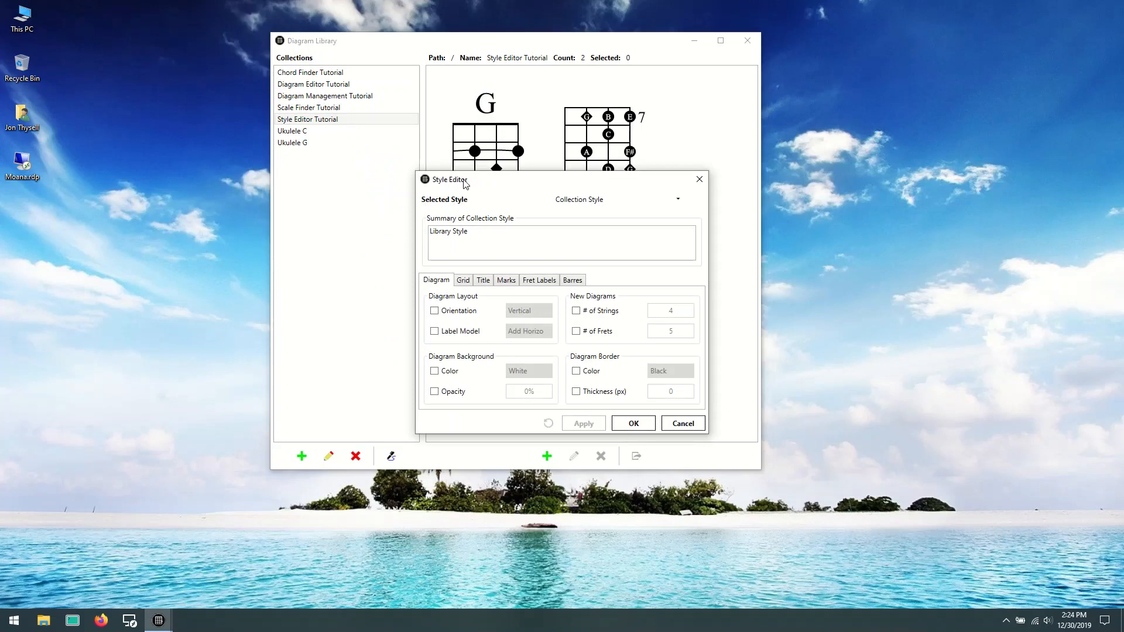
pyautogui.moveTo(466, 185); pyautogui.dragTo(439, 144)
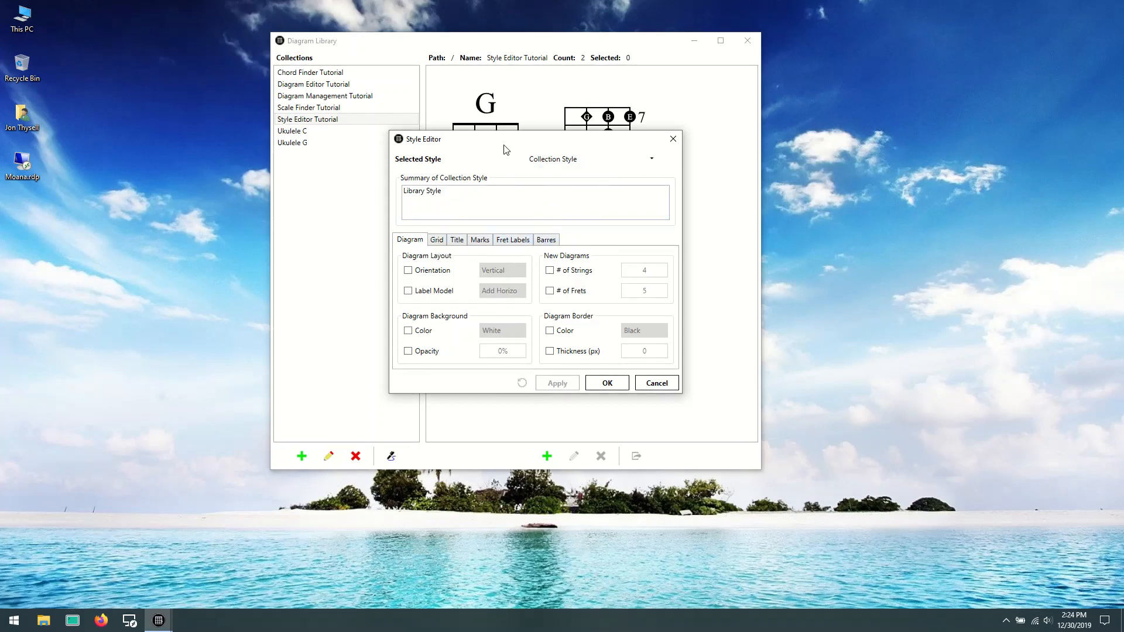
pyautogui.moveTo(487, 139); pyautogui.dragTo(479, 257)
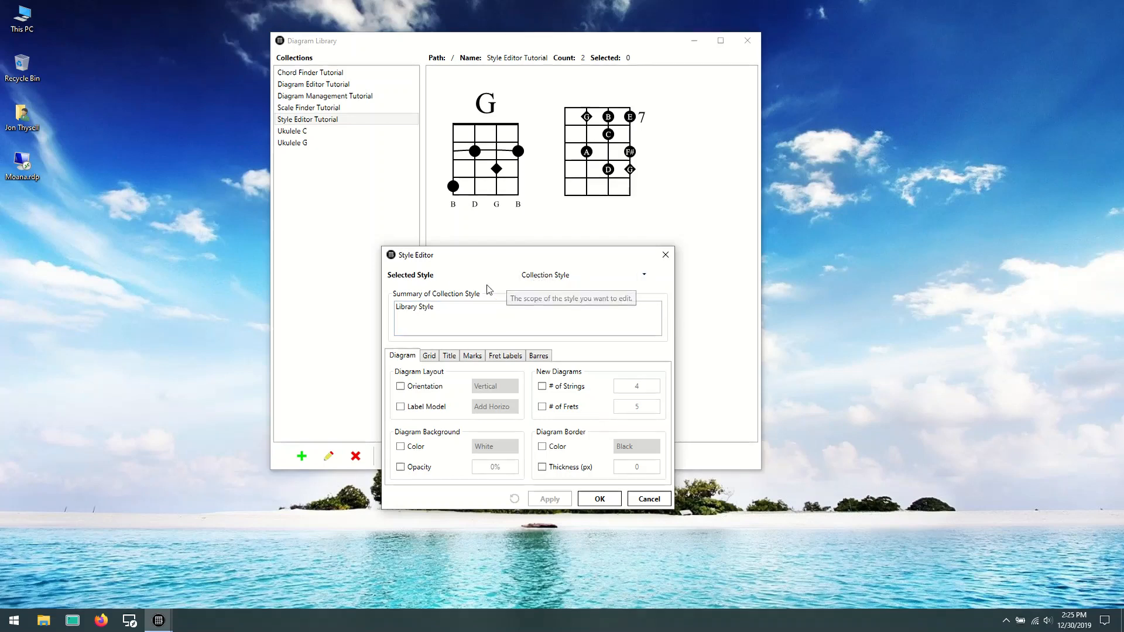
# Step: Switch the style editor to the Default Style and review its diagram, grid, title, marks and fret label settings
pyautogui.click(644, 275)
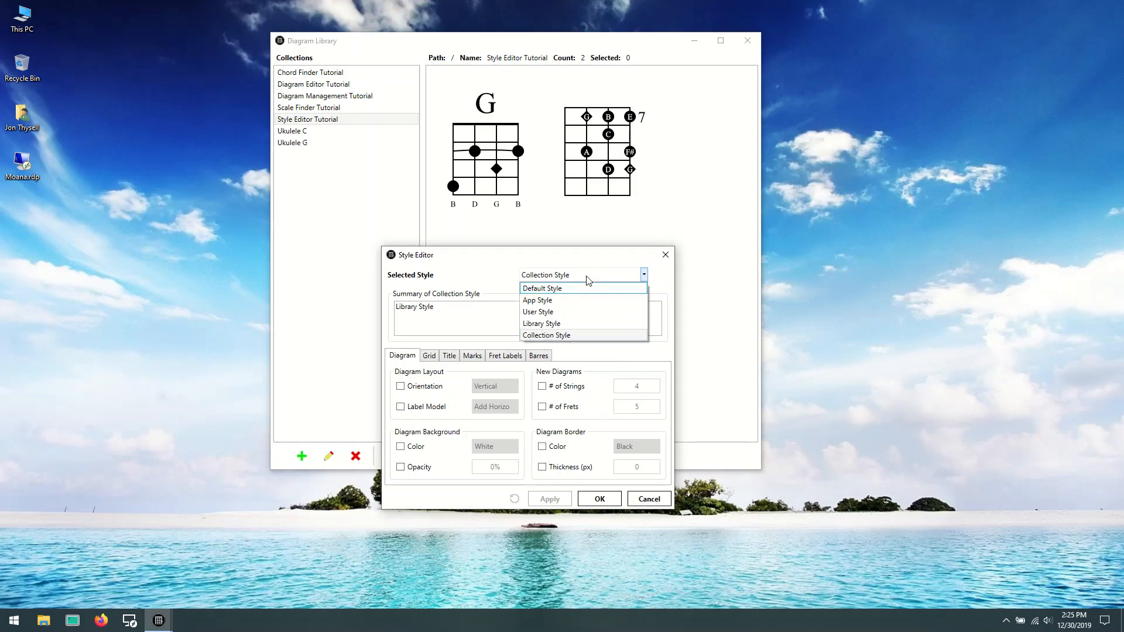
pyautogui.click(540, 288)
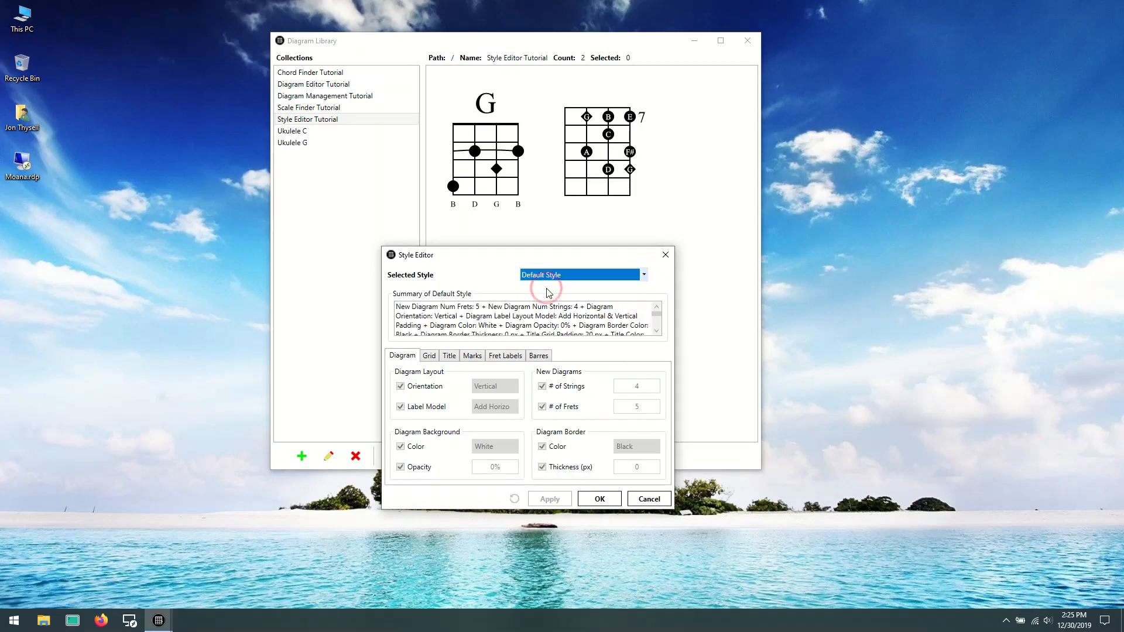
pyautogui.moveTo(524, 257); pyautogui.dragTo(482, 151)
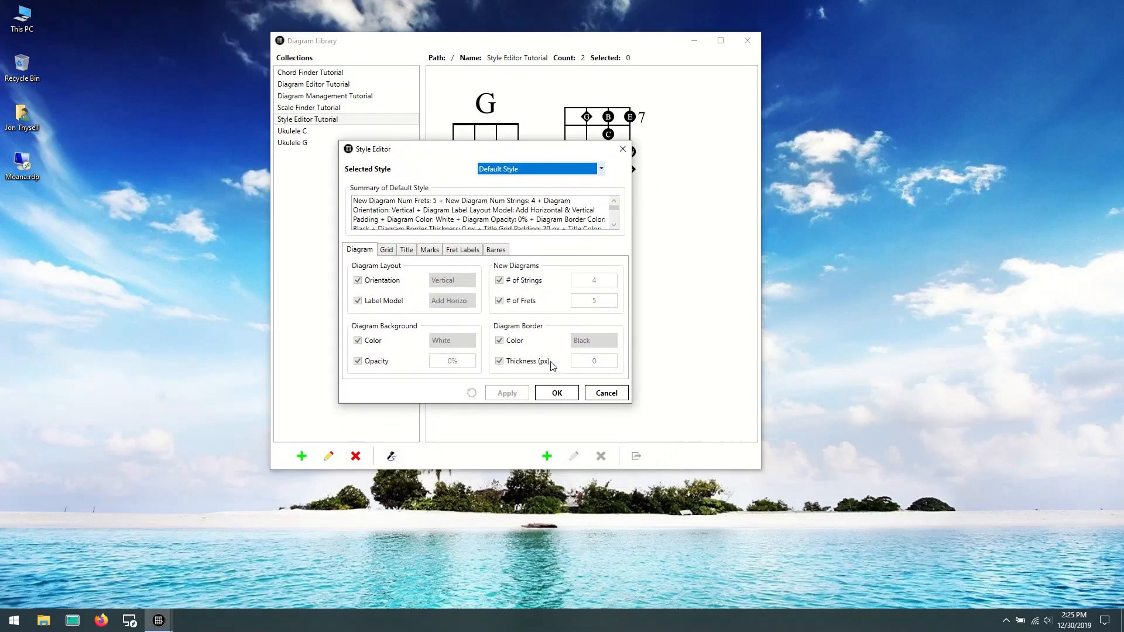
pyautogui.click(388, 250)
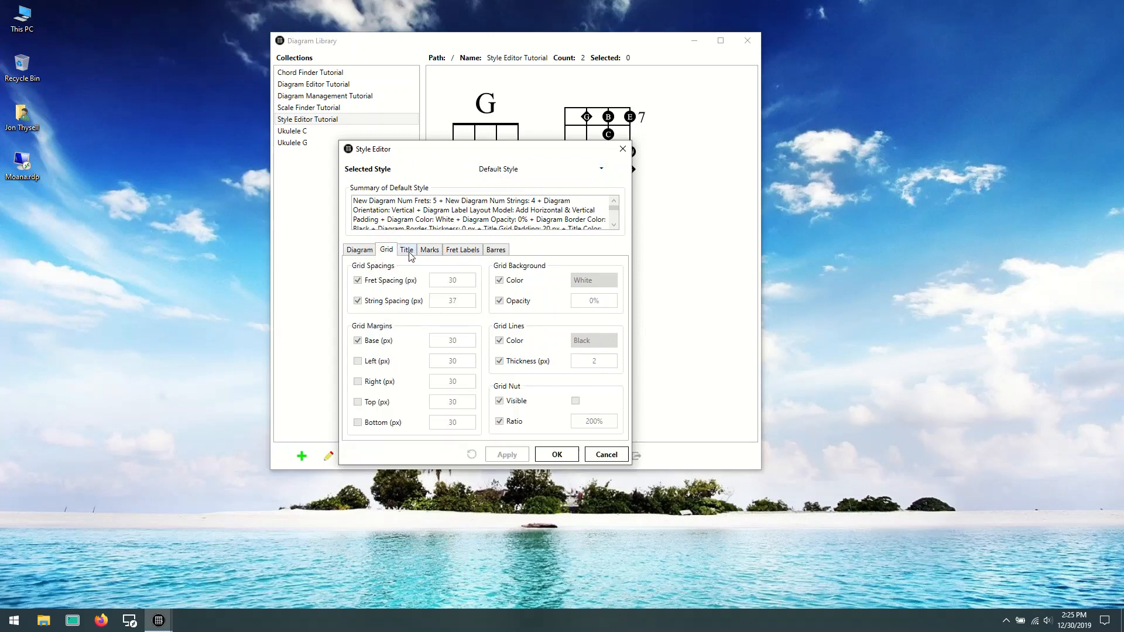
pyautogui.click(408, 252)
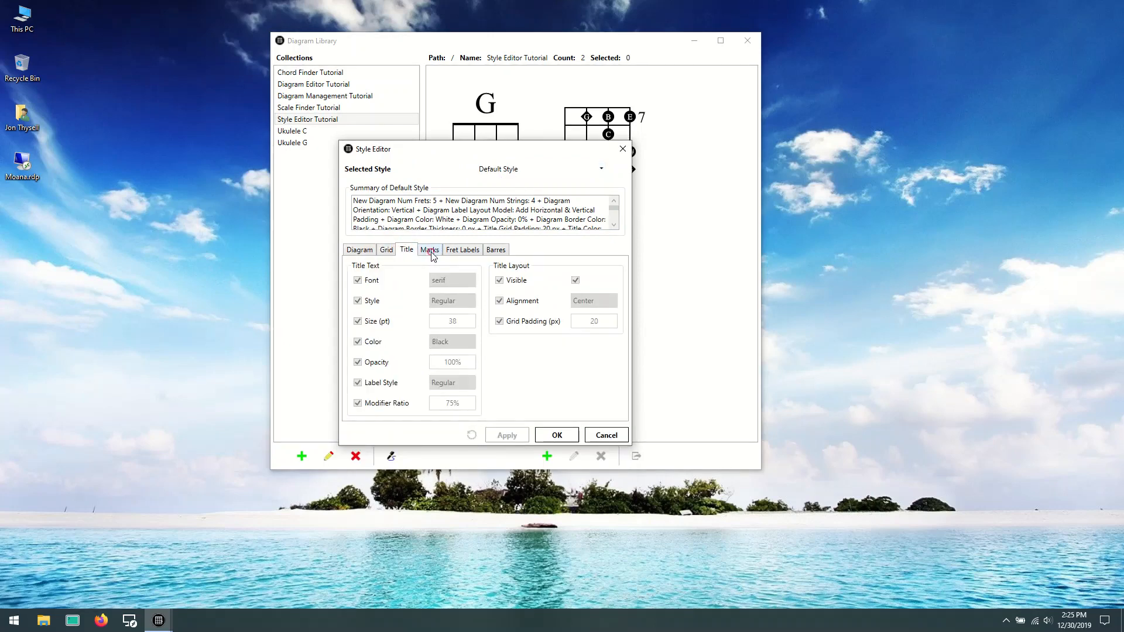
pyautogui.click(430, 251)
pyautogui.click(463, 252)
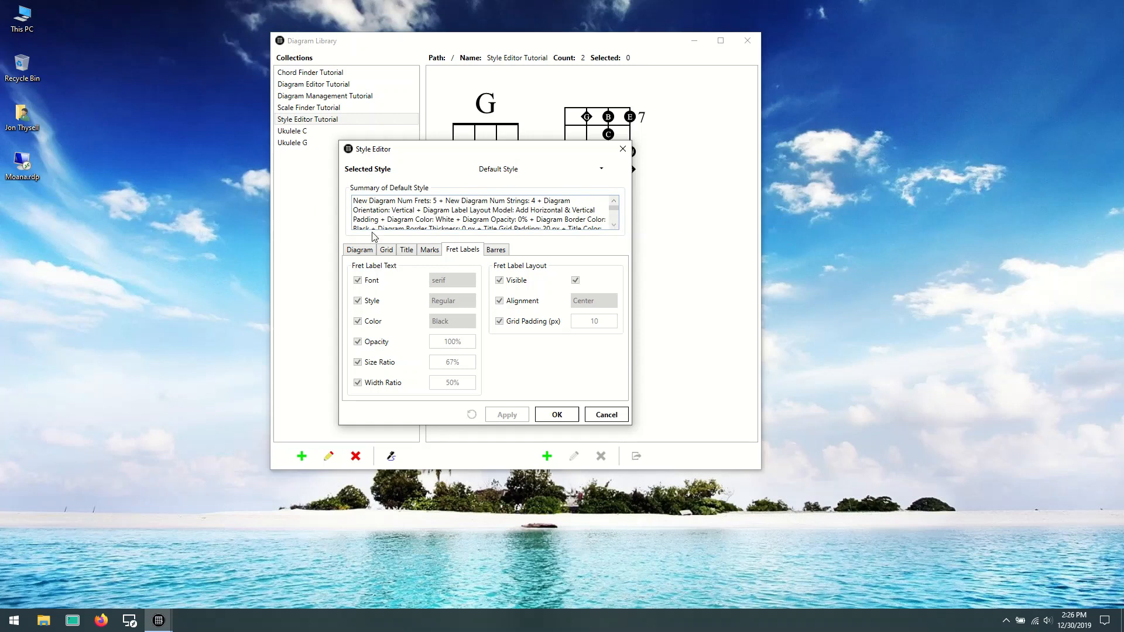
pyautogui.click(358, 246)
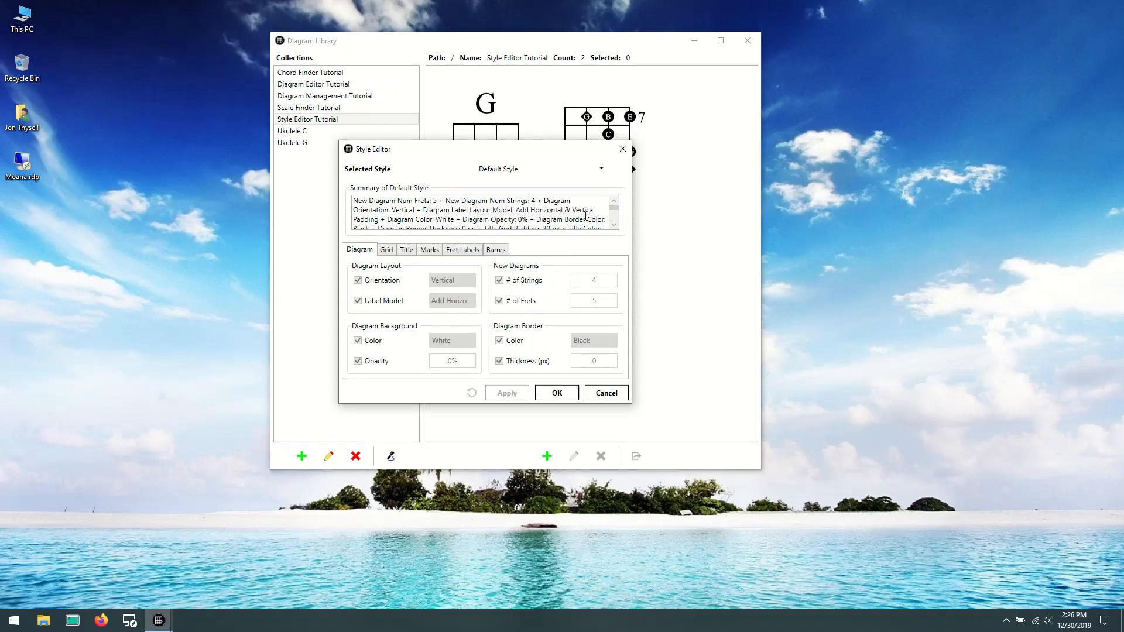
# Step: Read through the full summary of the Default Style and return to its beginning
pyautogui.click(614, 226)
pyautogui.click(614, 226)
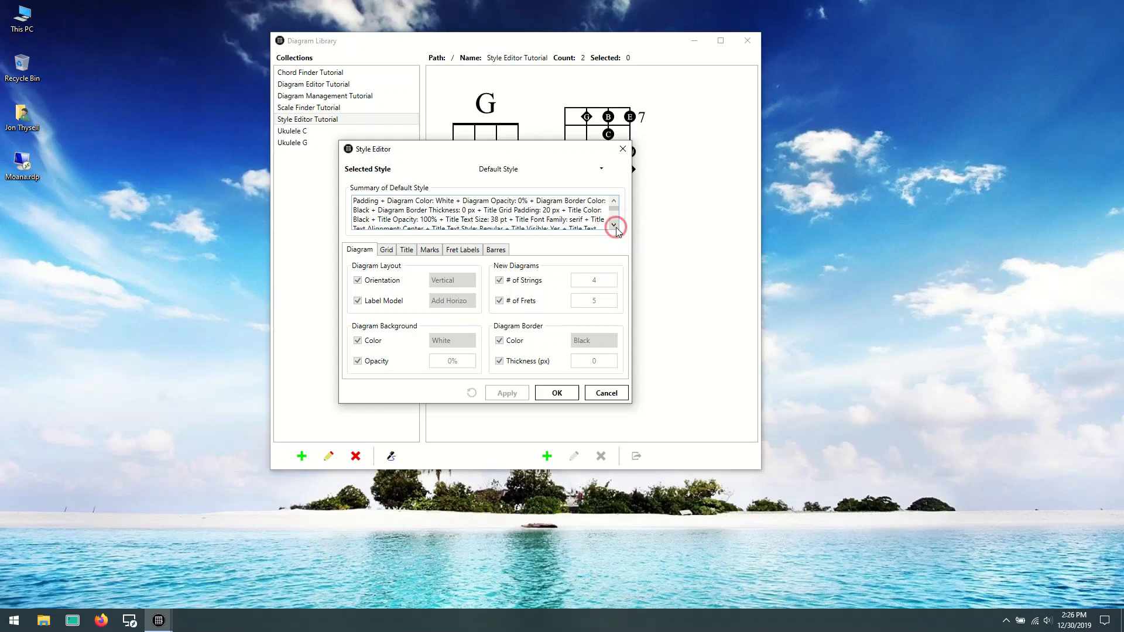
pyautogui.click(614, 225)
pyautogui.click(614, 226)
pyautogui.click(614, 226)
pyautogui.click(614, 225)
pyautogui.click(614, 225)
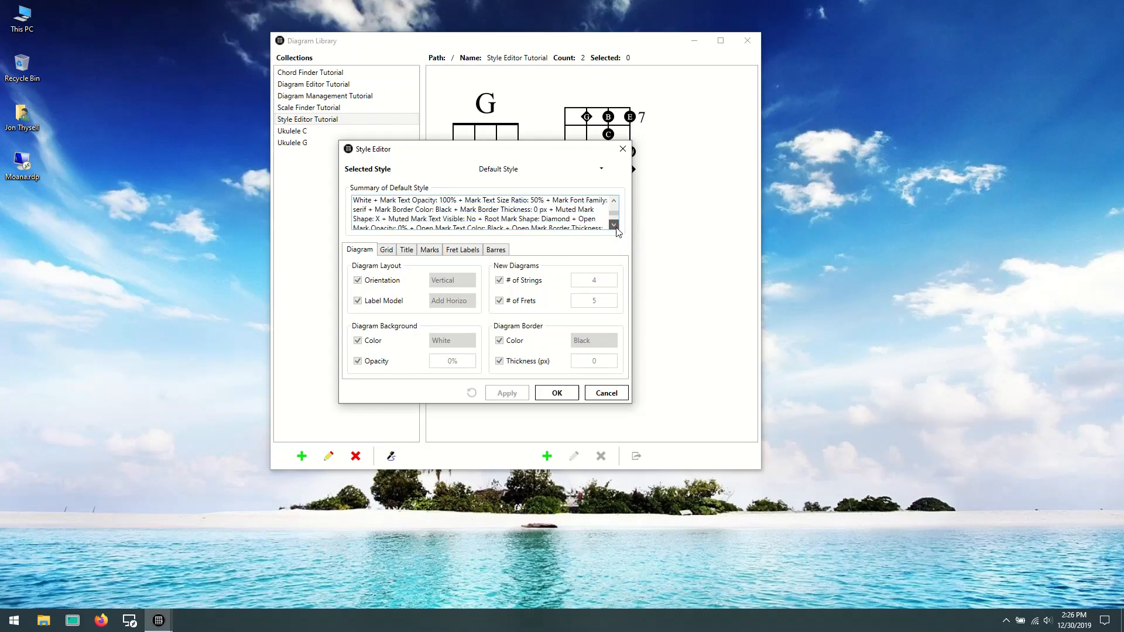
pyautogui.click(614, 225)
pyautogui.click(614, 225)
pyautogui.click(614, 225)
pyautogui.click(614, 225)
pyautogui.click(614, 225)
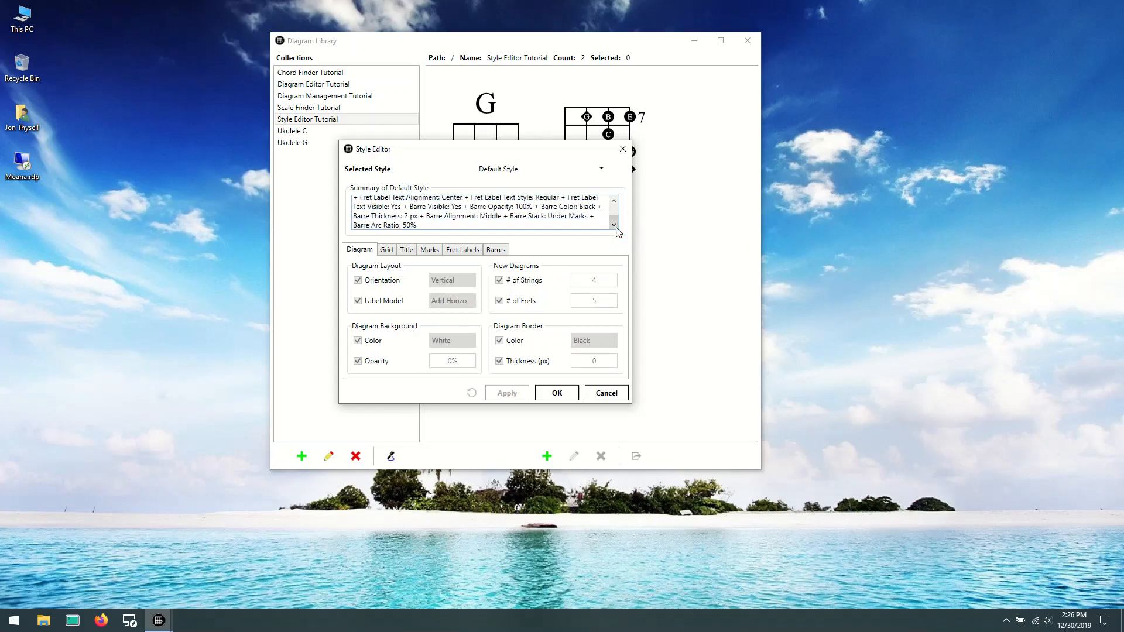
pyautogui.moveTo(615, 220); pyautogui.dragTo(616, 205)
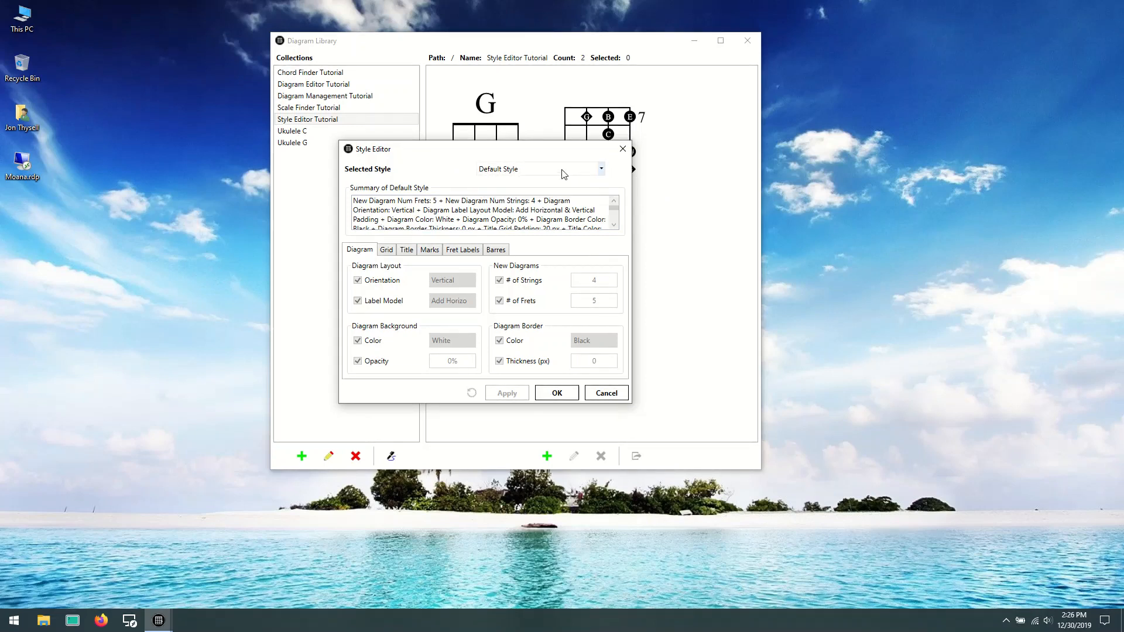
# Step: Switch the style editor to the App Style and examine its summary and the available style levels
pyautogui.click(601, 169)
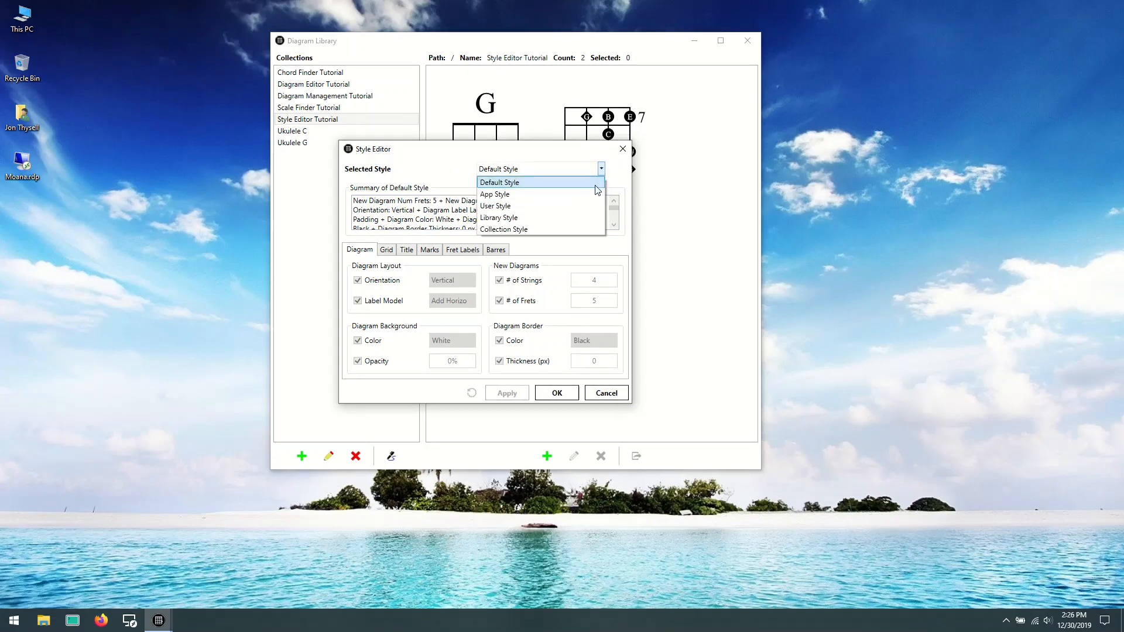
pyautogui.click(499, 195)
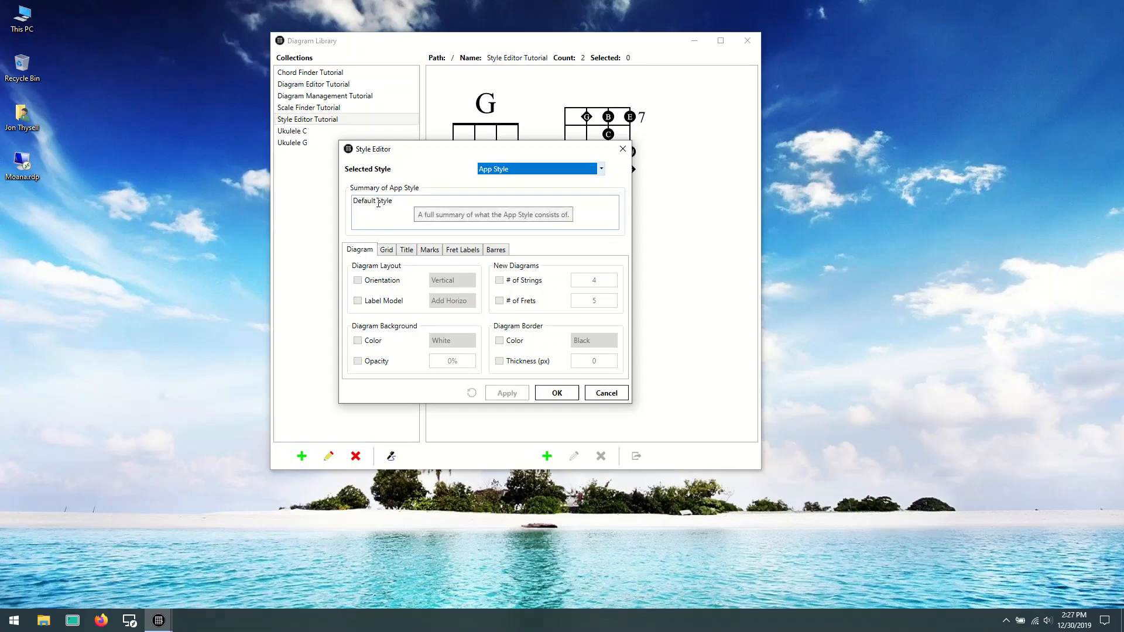
pyautogui.click(521, 170)
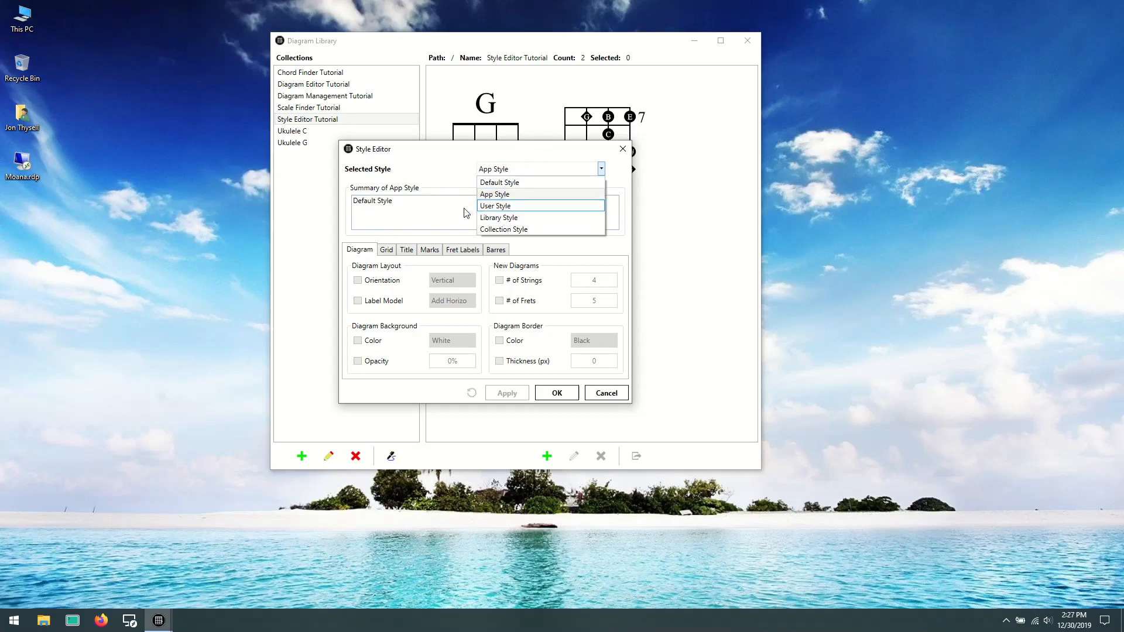
pyautogui.click(441, 155)
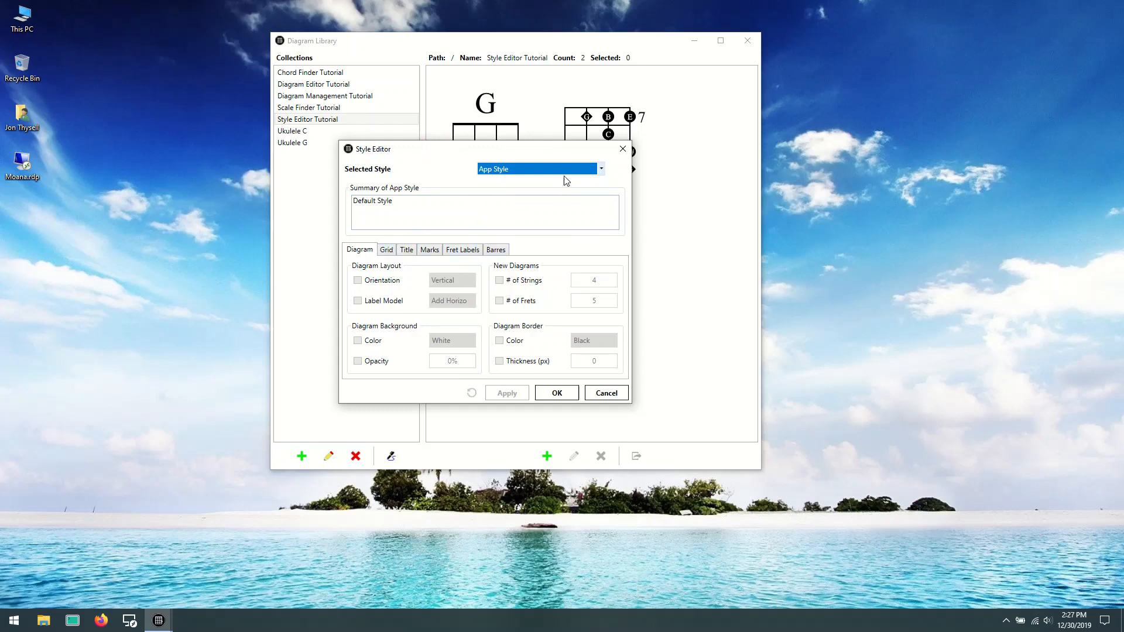
# Step: Override the diagram orientation in the User Style with Horizontal and save the style change
pyautogui.click(600, 170)
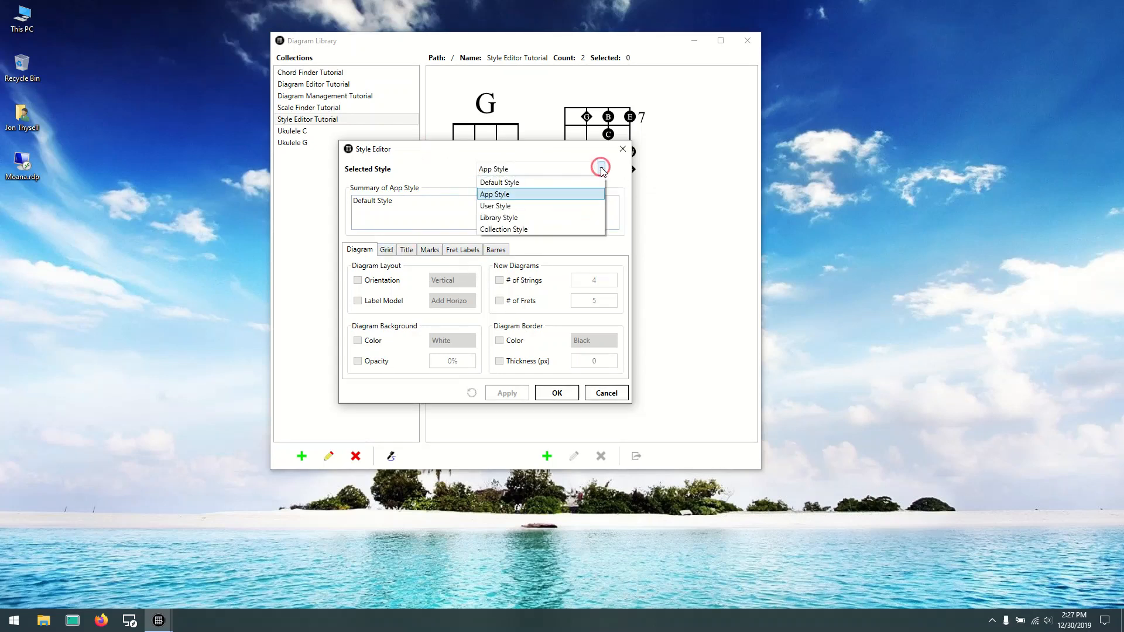
pyautogui.click(489, 208)
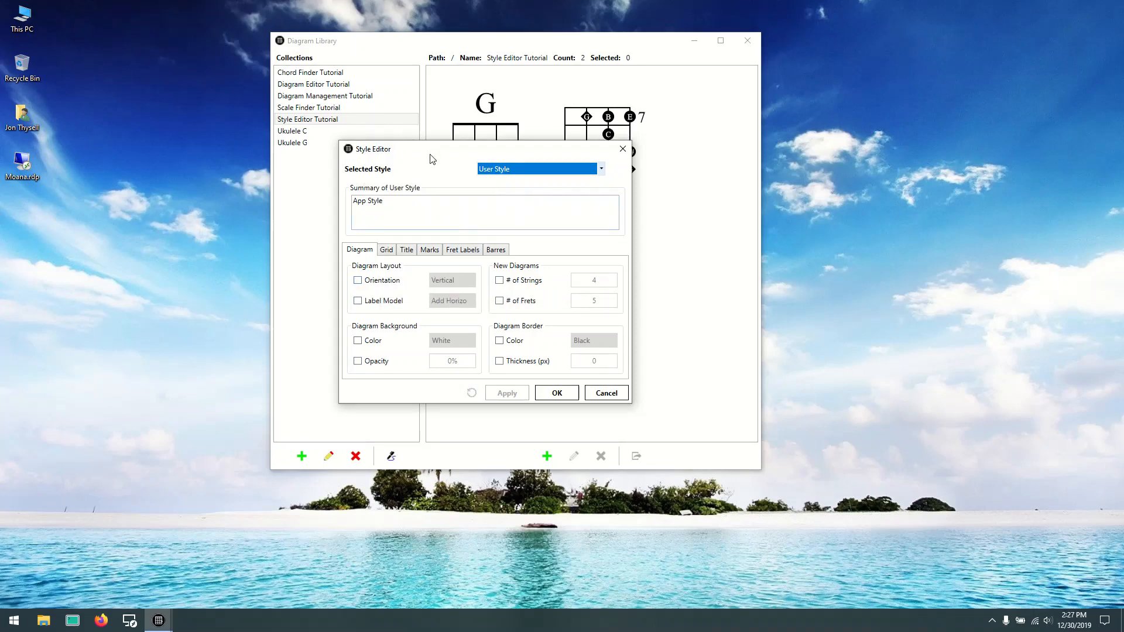
pyautogui.click(502, 170)
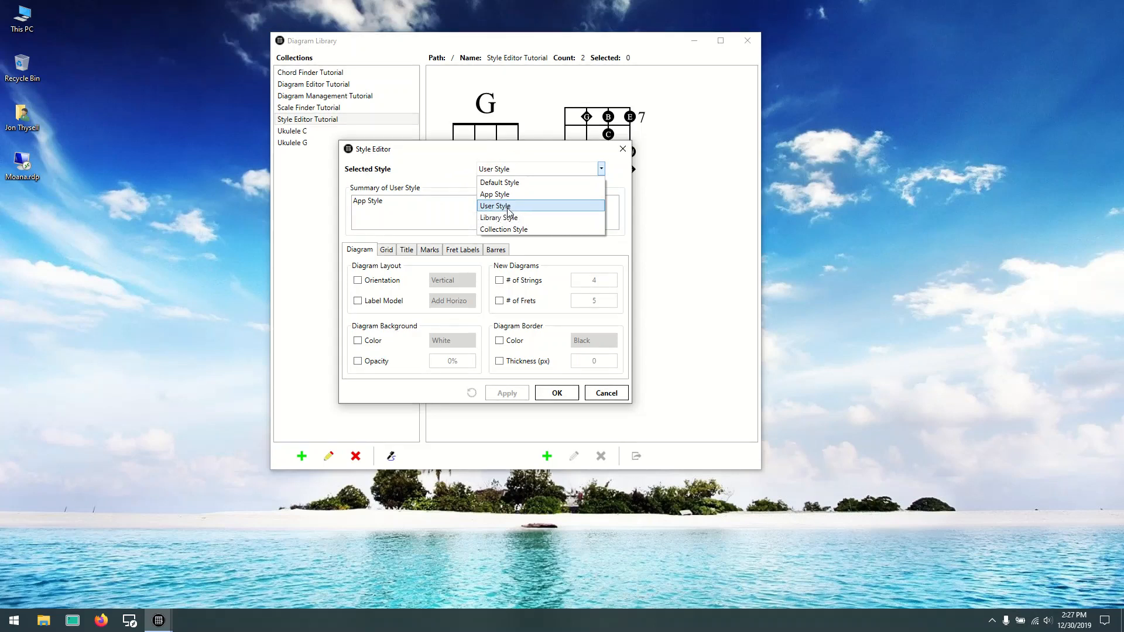
pyautogui.click(446, 157)
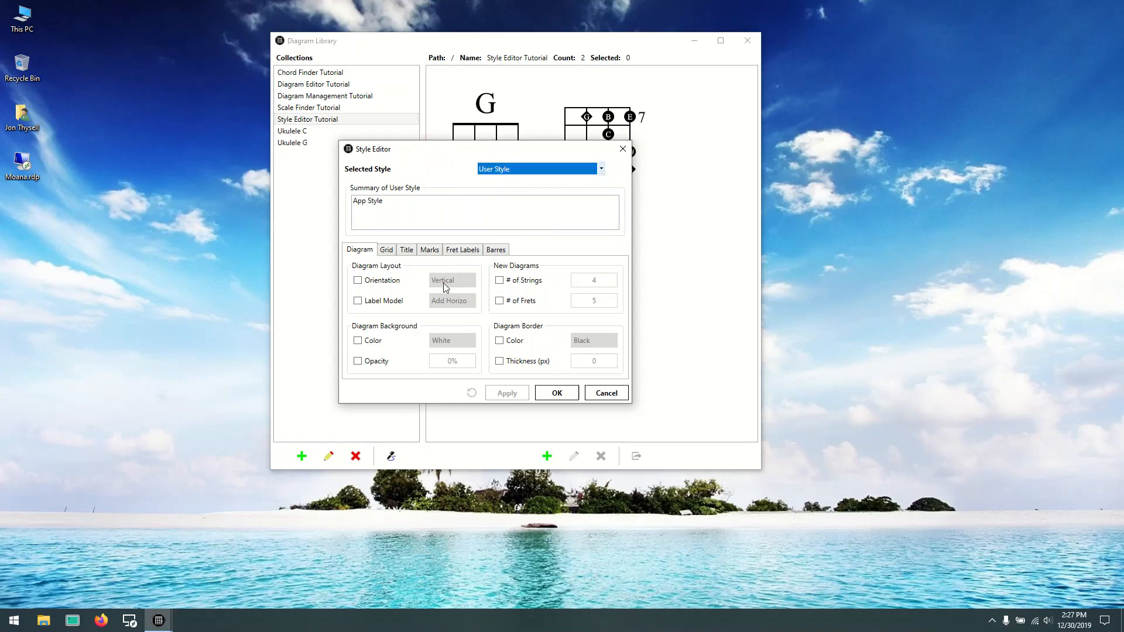
pyautogui.click(379, 281)
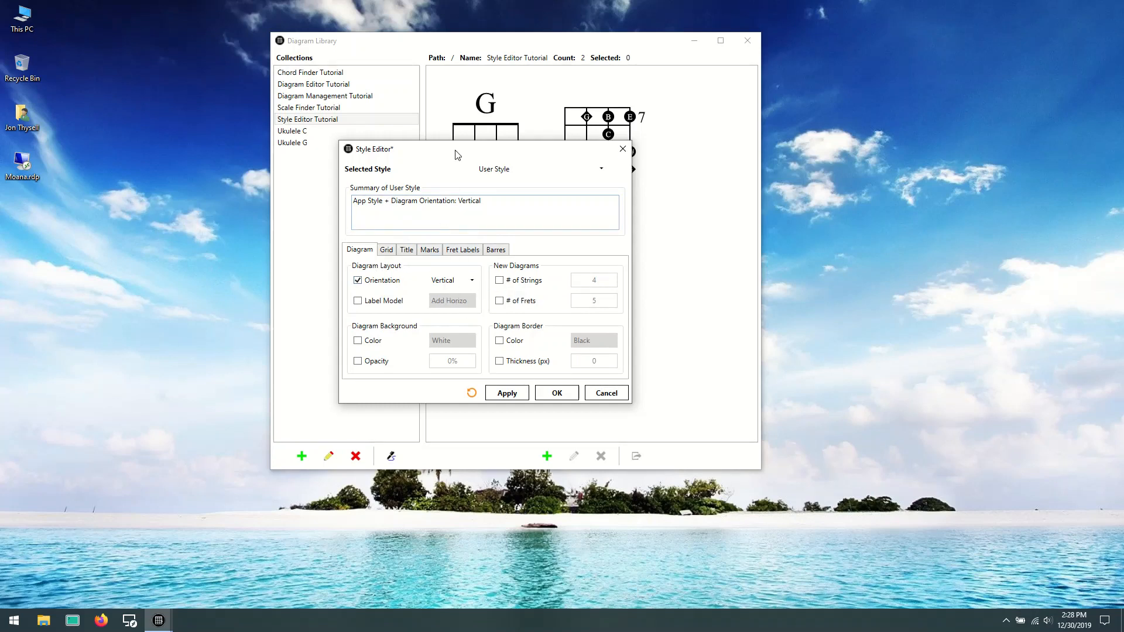
pyautogui.moveTo(458, 155); pyautogui.dragTo(863, 89)
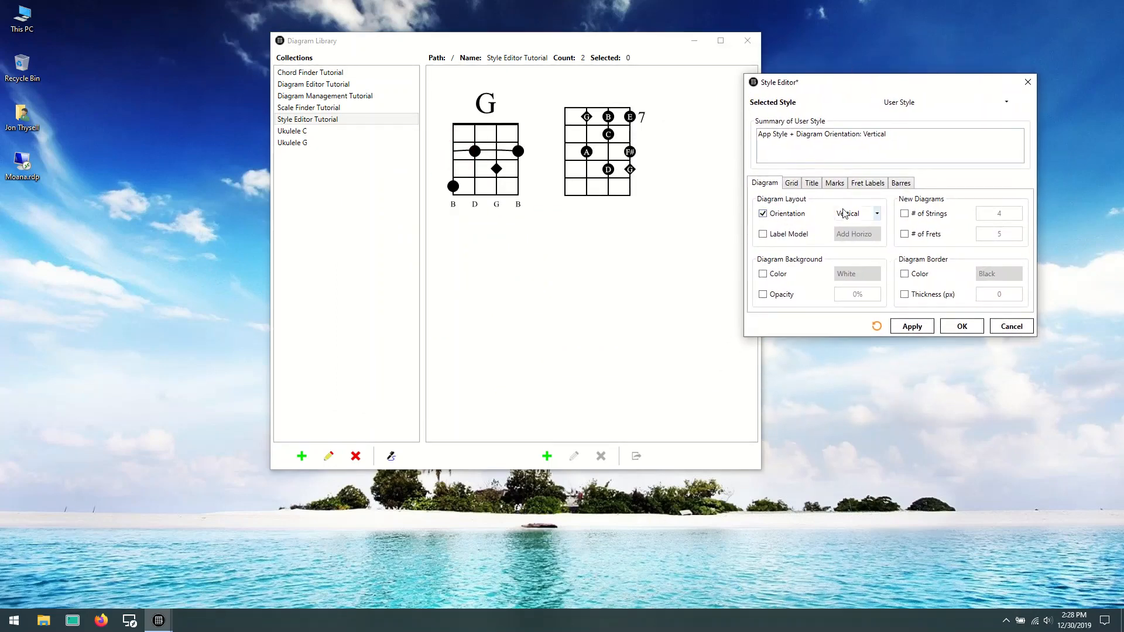
pyautogui.click(872, 215)
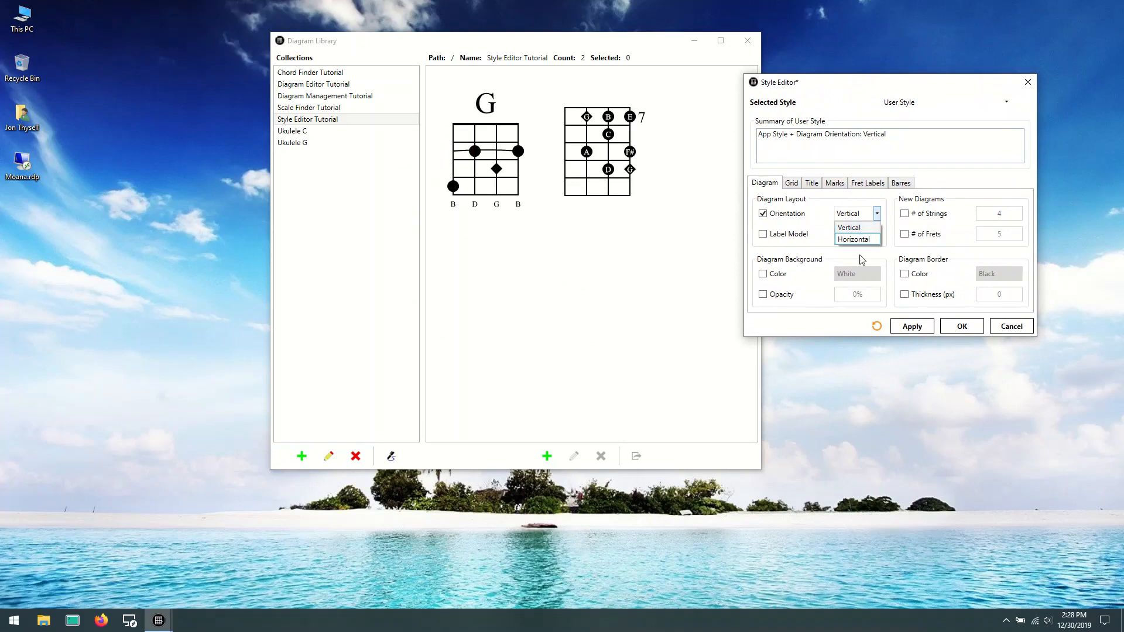
pyautogui.click(859, 240)
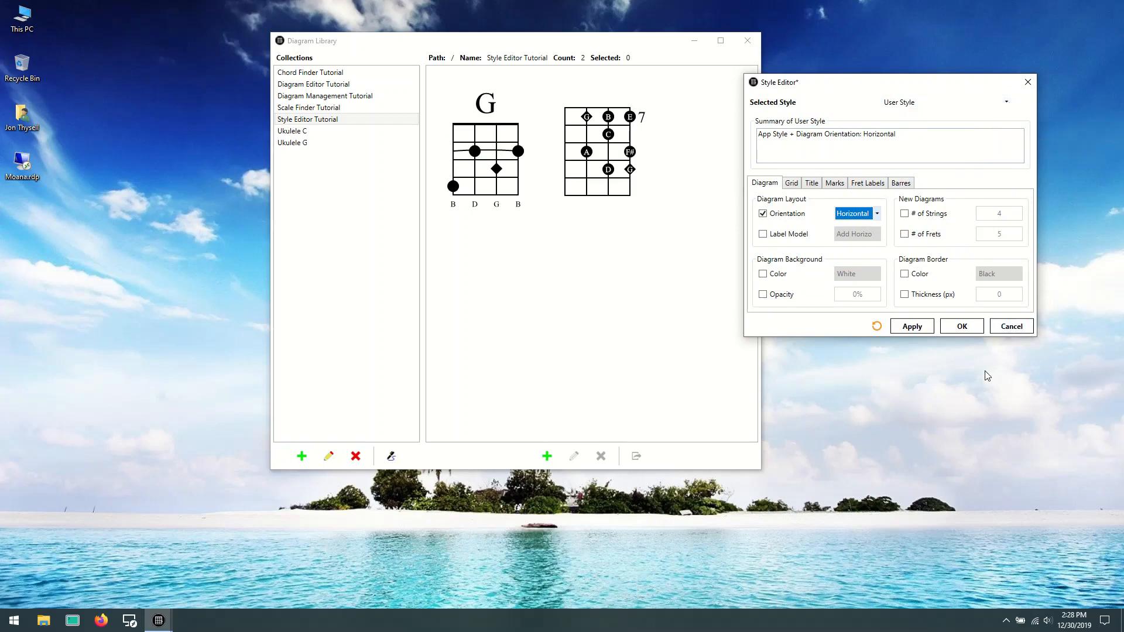
pyautogui.click(963, 326)
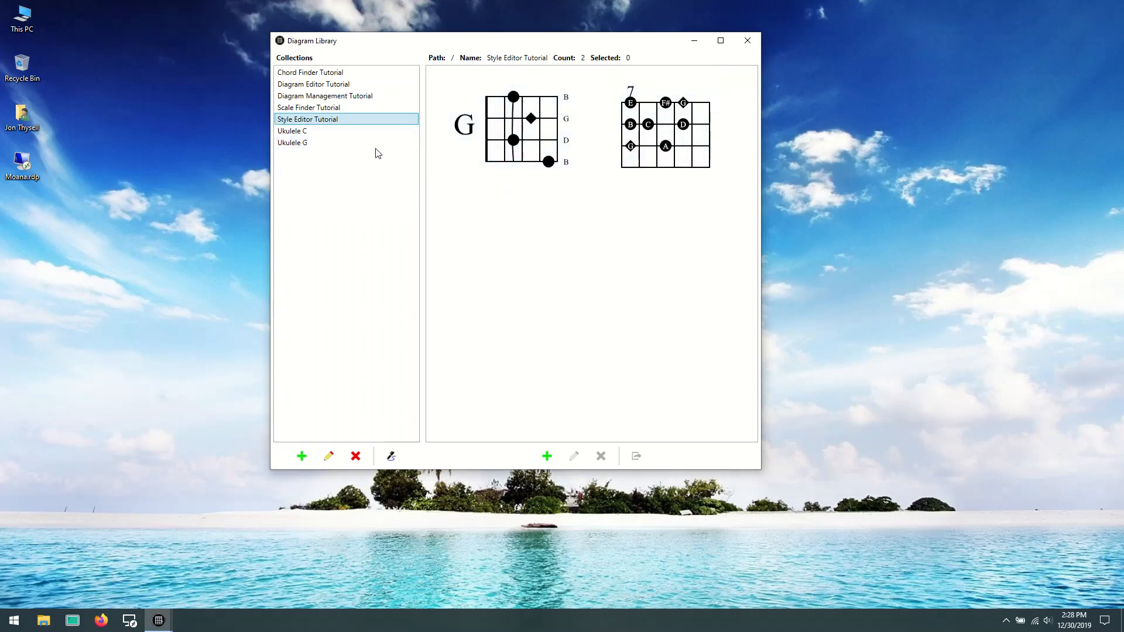
# Step: Check the diagram orientation in the Ukulele C, Ukulele G, Scale Finder Tutorial and Diagram Management Tutorial collections
pyautogui.click(320, 132)
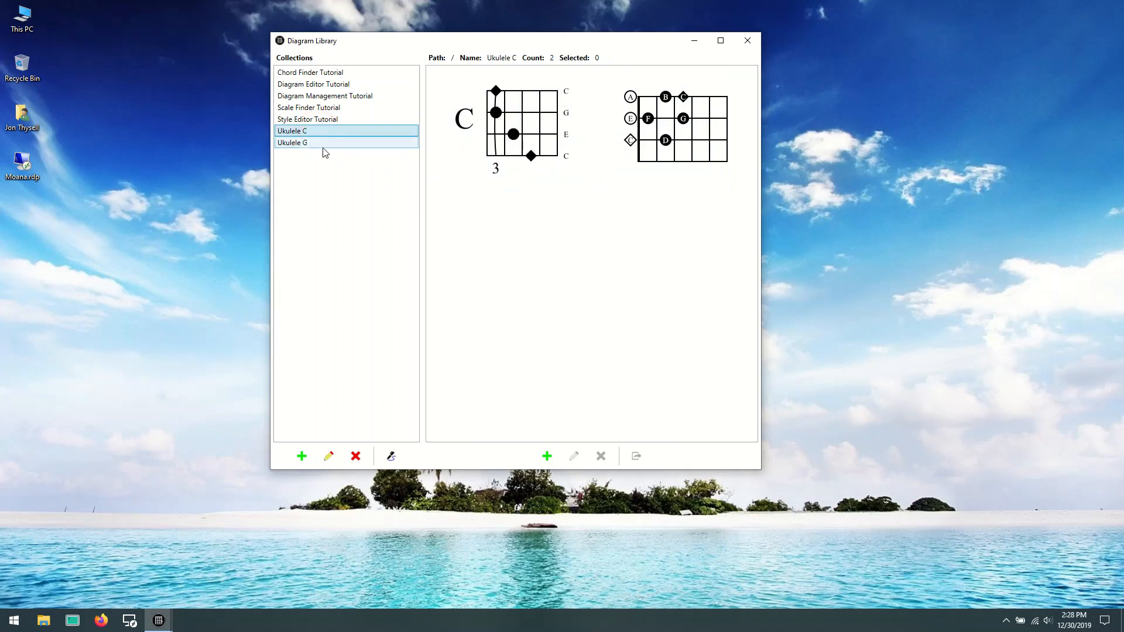
pyautogui.click(321, 144)
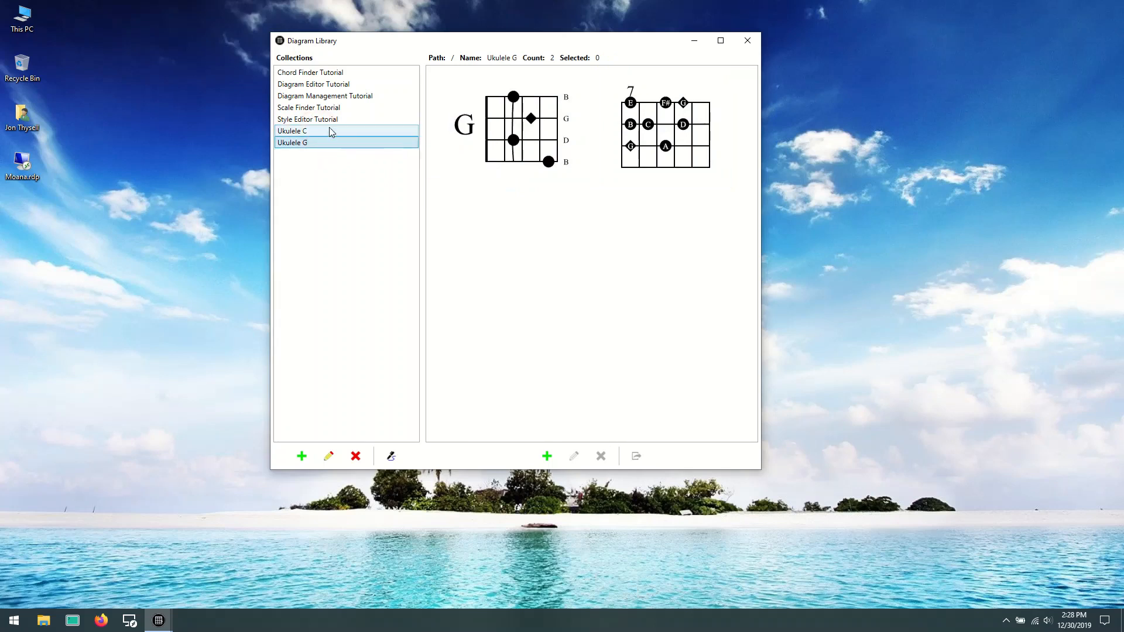
pyautogui.click(337, 109)
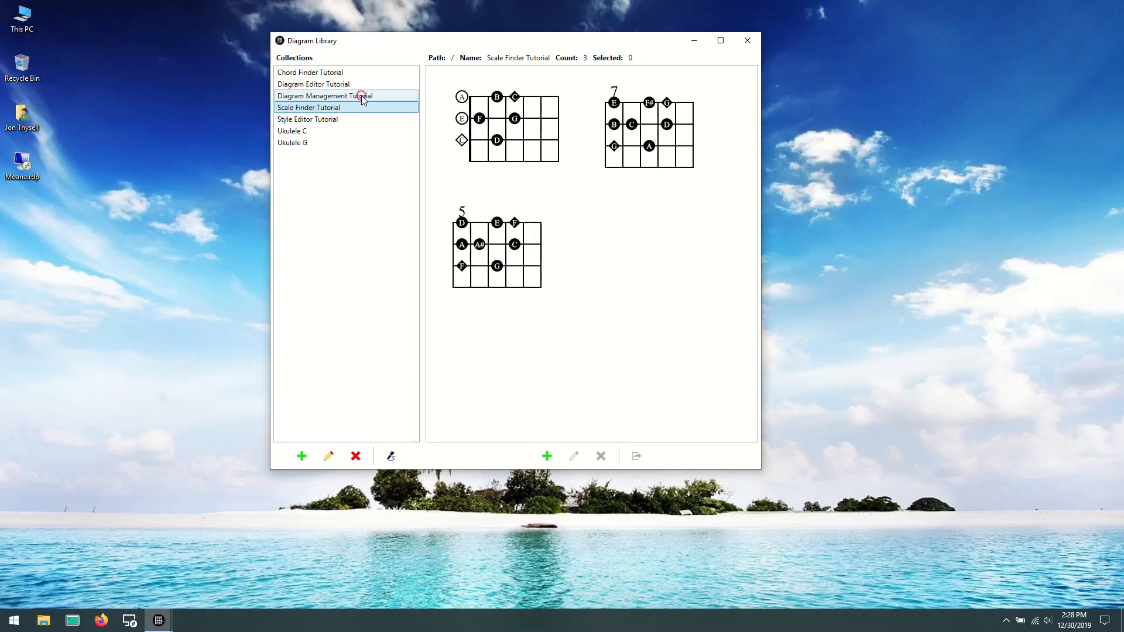
pyautogui.click(361, 96)
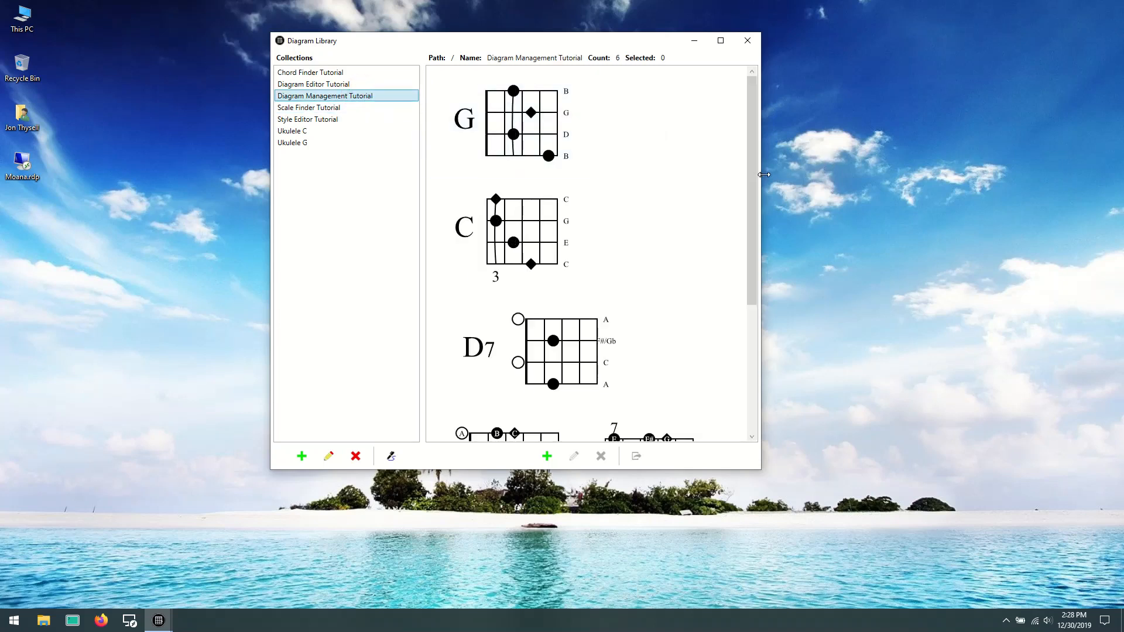
# Step: Widen the library window and check the diagram orientation in the Diagram Editor, Chord Finder and Style Editor Tutorial collections
pyautogui.moveTo(764, 174); pyautogui.dragTo(847, 175)
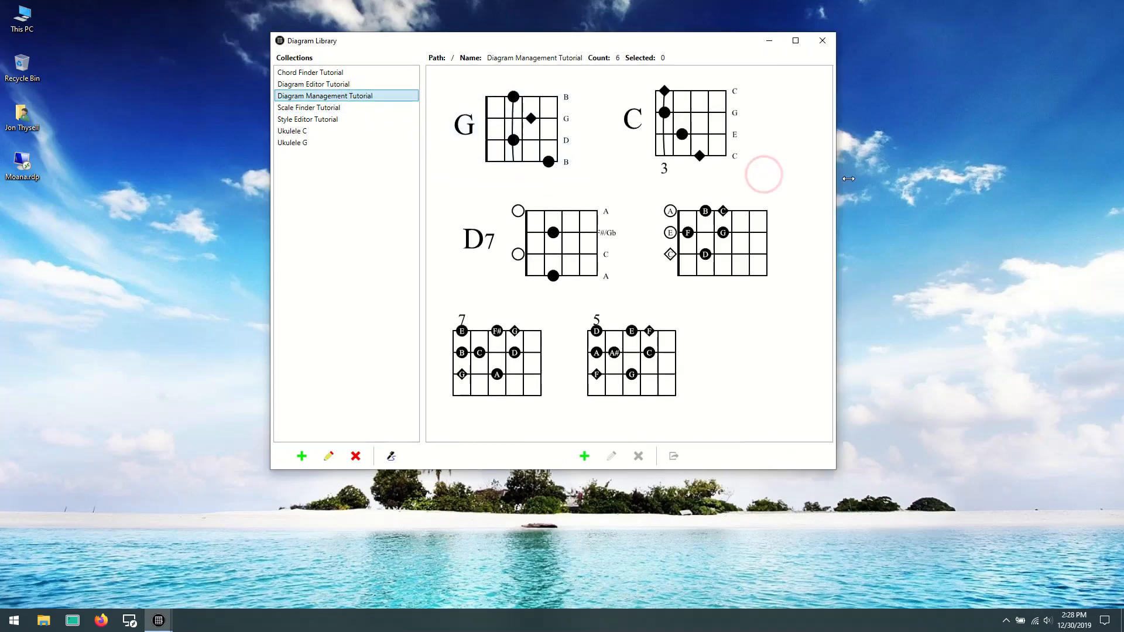
pyautogui.click(325, 85)
pyautogui.click(330, 74)
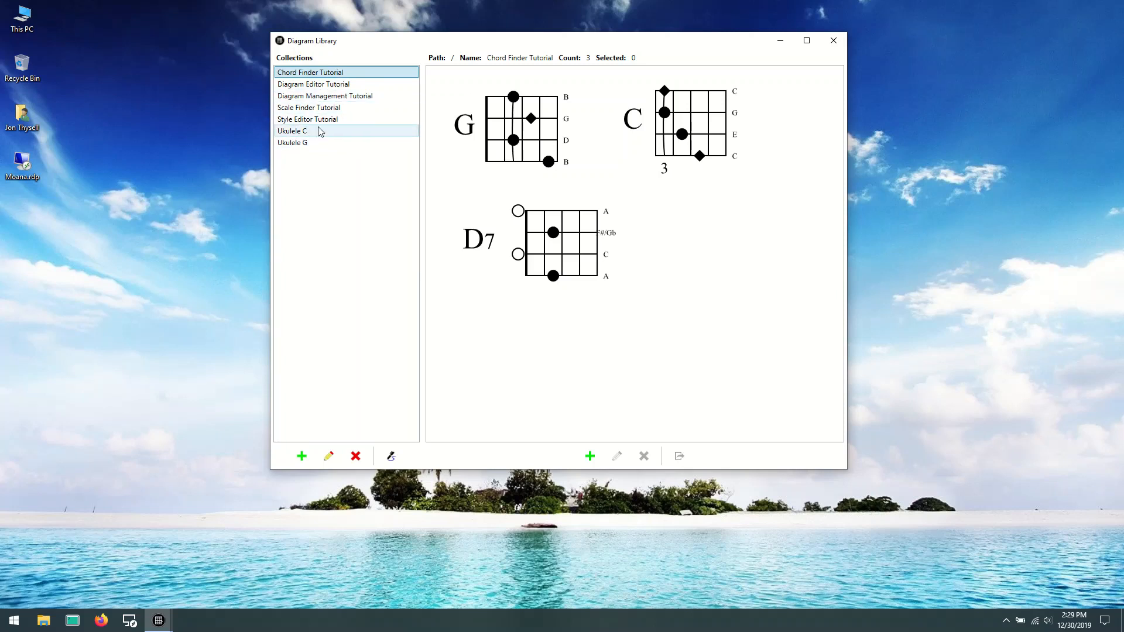
pyautogui.click(336, 121)
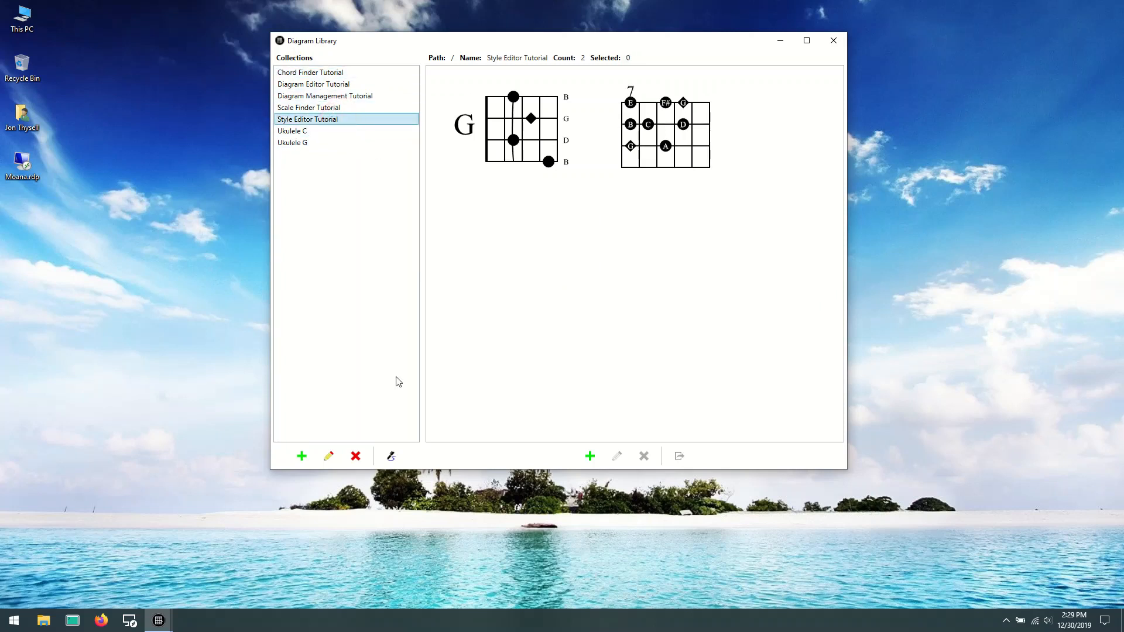
# Step: Open the style editor for the Style Editor Tutorial collection and select the User Style as the level to edit
pyautogui.click(391, 456)
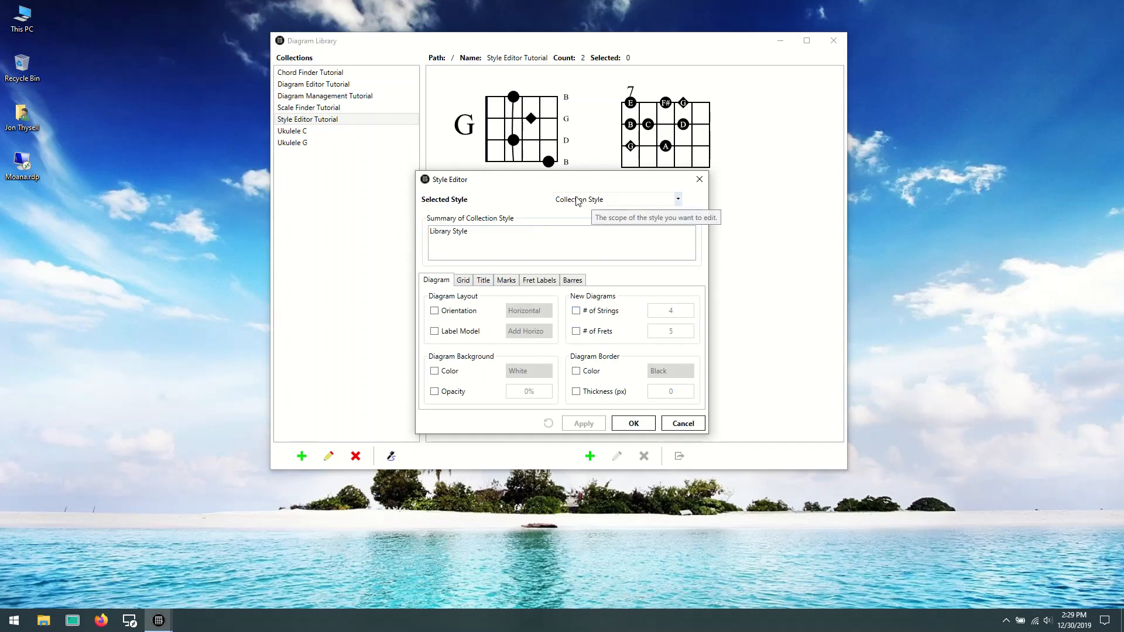
pyautogui.click(433, 312)
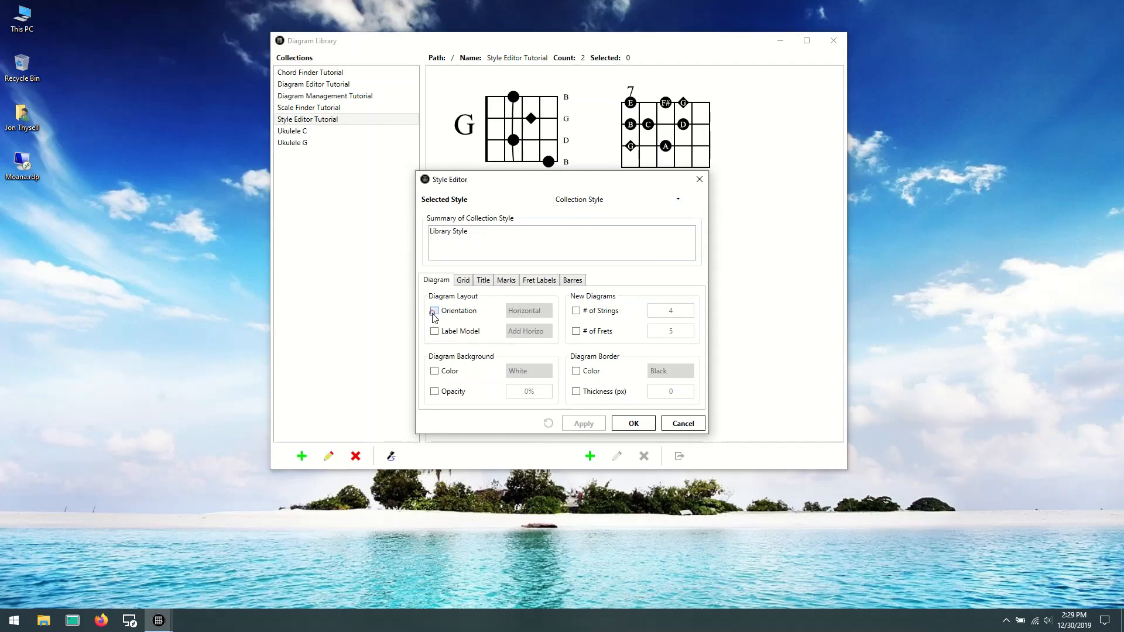
pyautogui.click(434, 312)
pyautogui.click(584, 200)
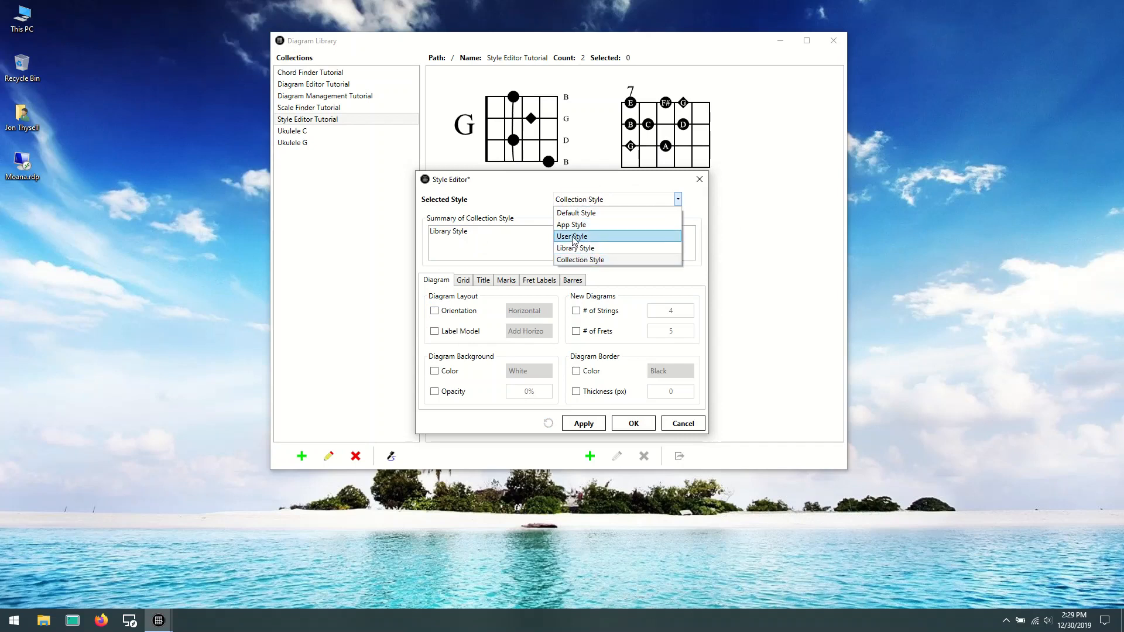
pyautogui.click(588, 240)
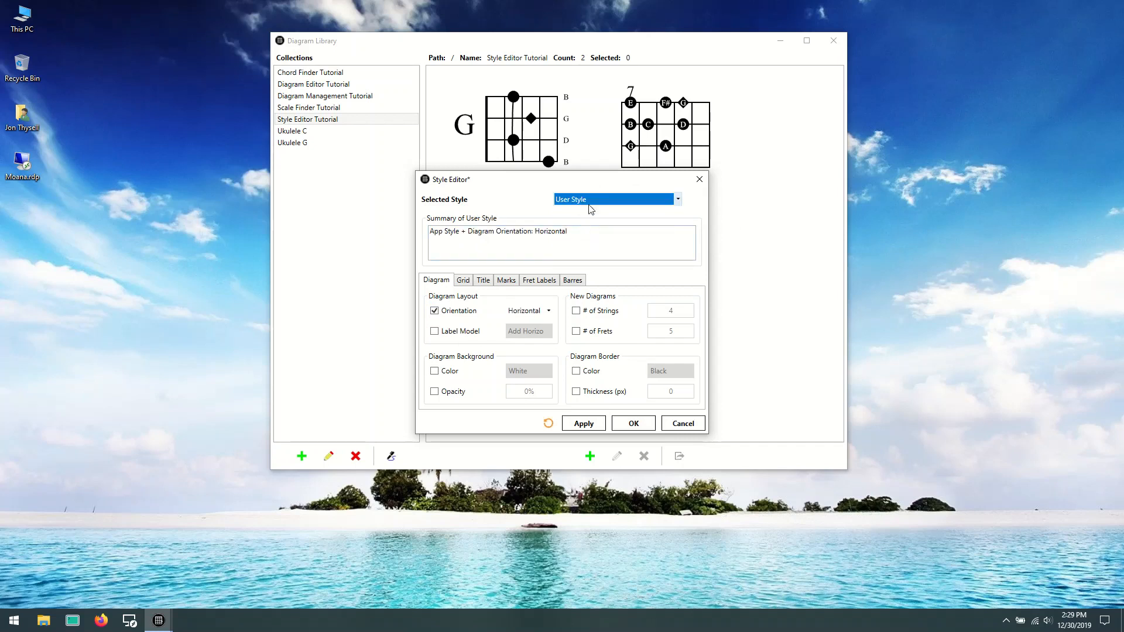
pyautogui.click(608, 200)
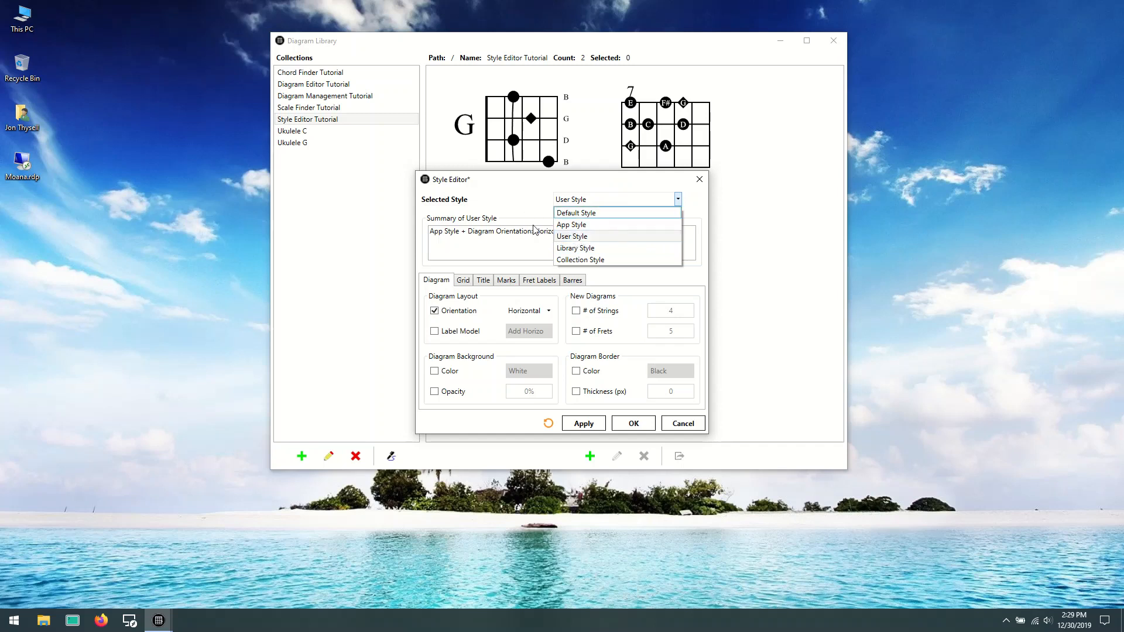
pyautogui.click(574, 235)
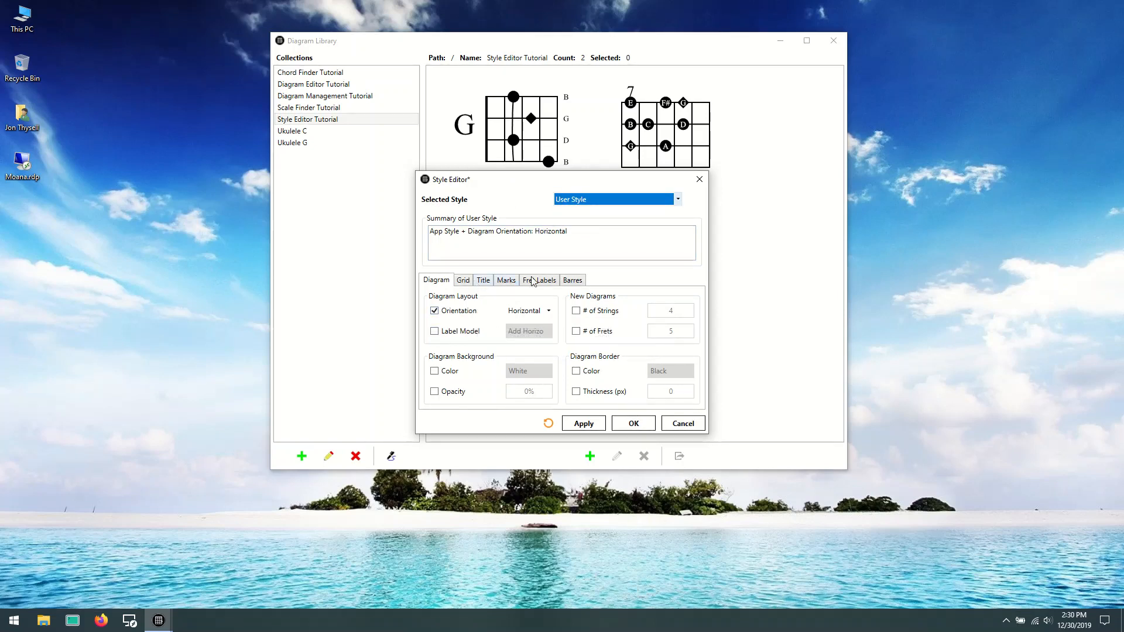
# Step: View the User Style's grid settings, then try a serif title font override and remove it again
pyautogui.click(462, 281)
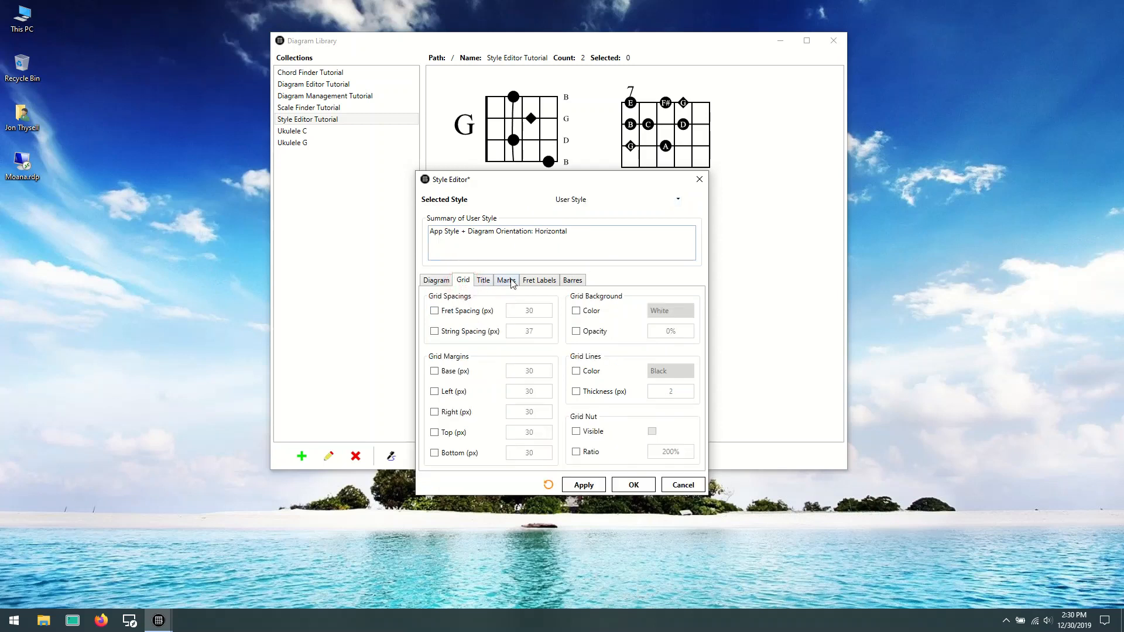
pyautogui.click(484, 282)
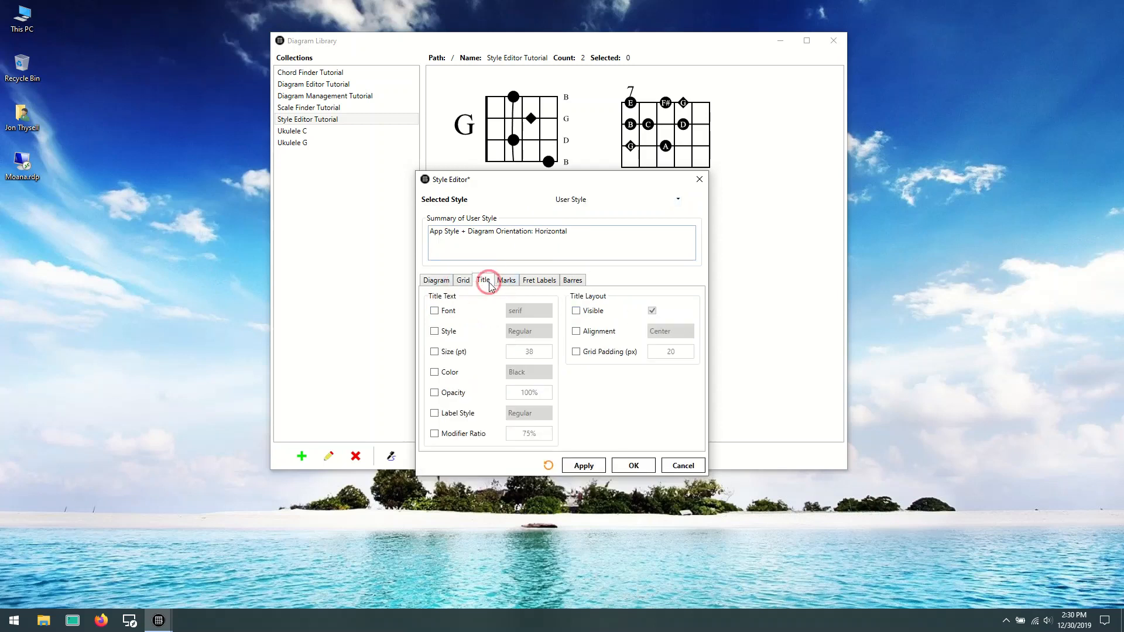
pyautogui.click(455, 312)
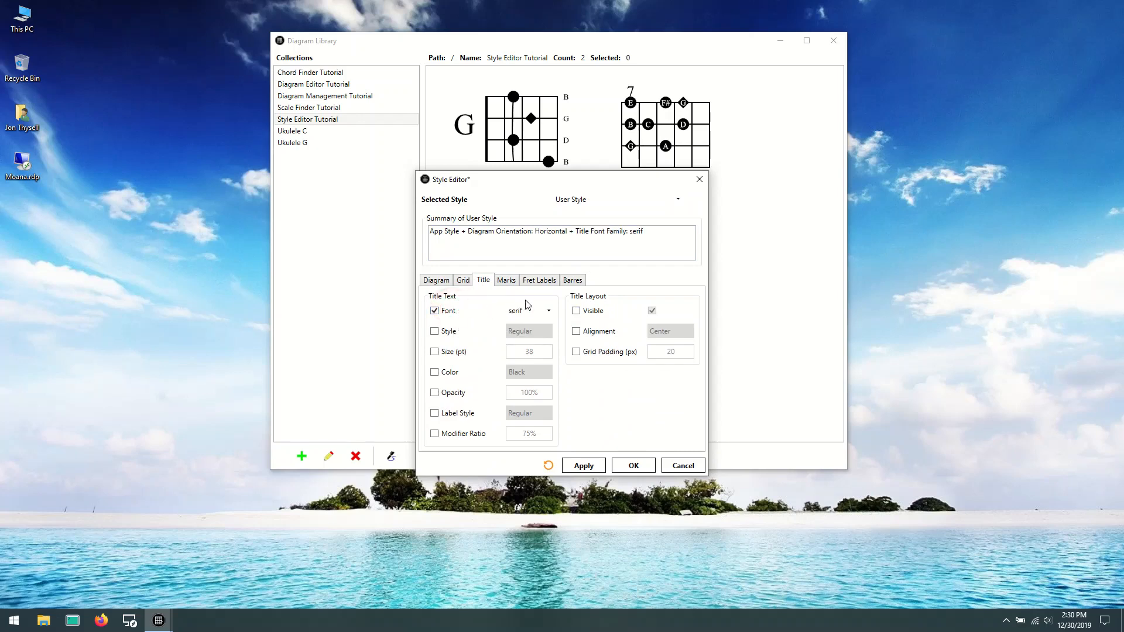
pyautogui.click(549, 312)
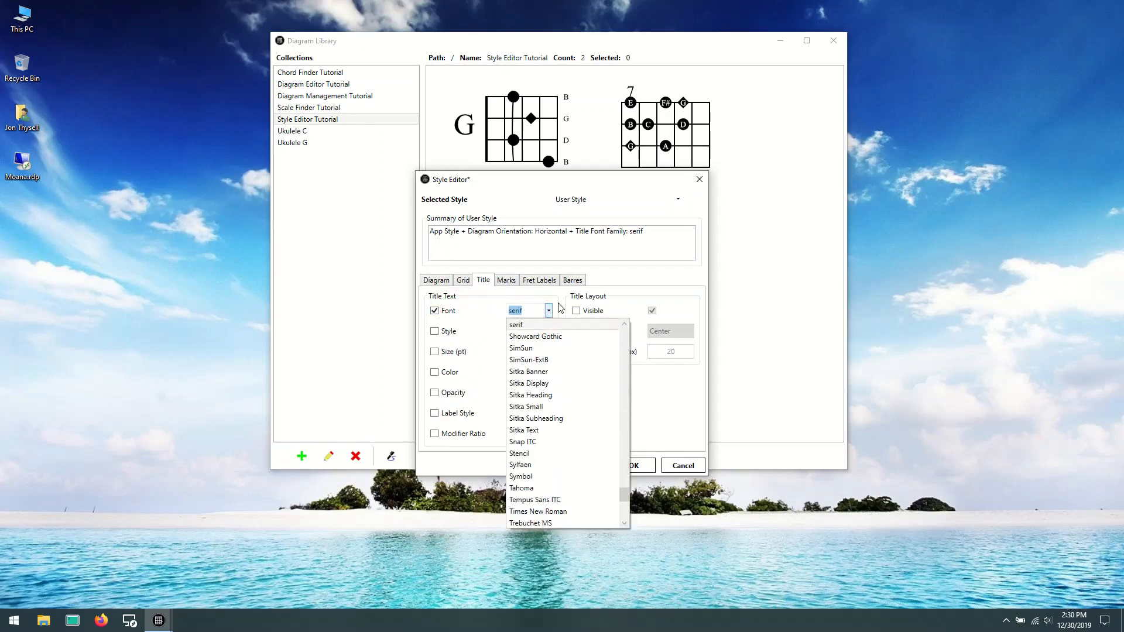
pyautogui.click(549, 312)
pyautogui.click(440, 314)
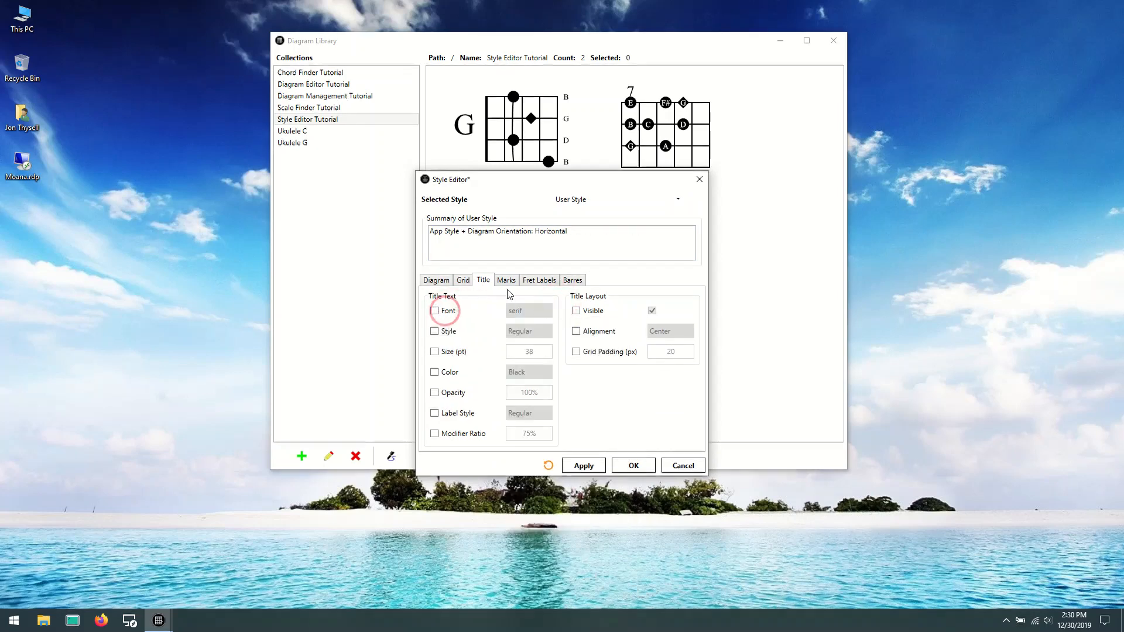
# Step: Examine the User Style's mark, fret label and barre settings and return to the diagram settings
pyautogui.click(508, 282)
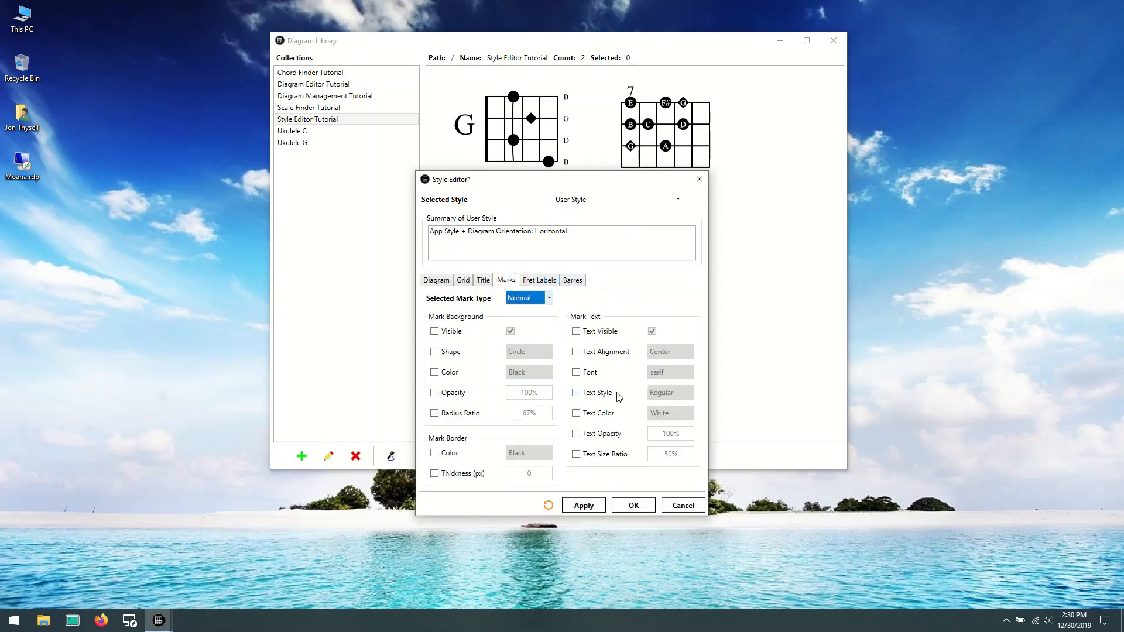
pyautogui.click(525, 281)
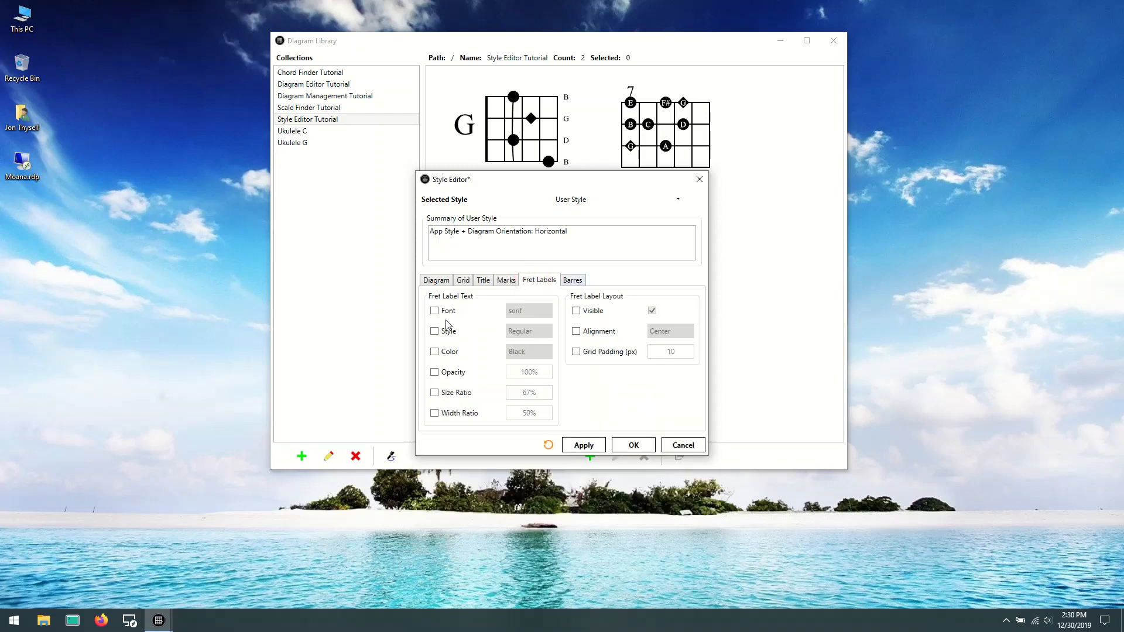
pyautogui.click(577, 283)
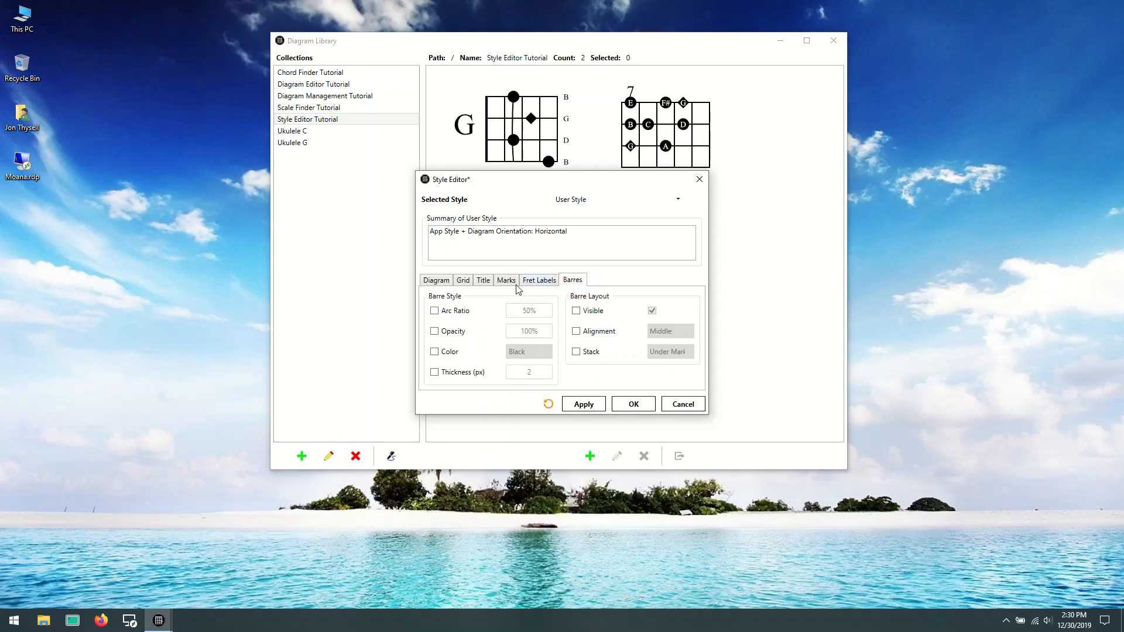
pyautogui.click(442, 281)
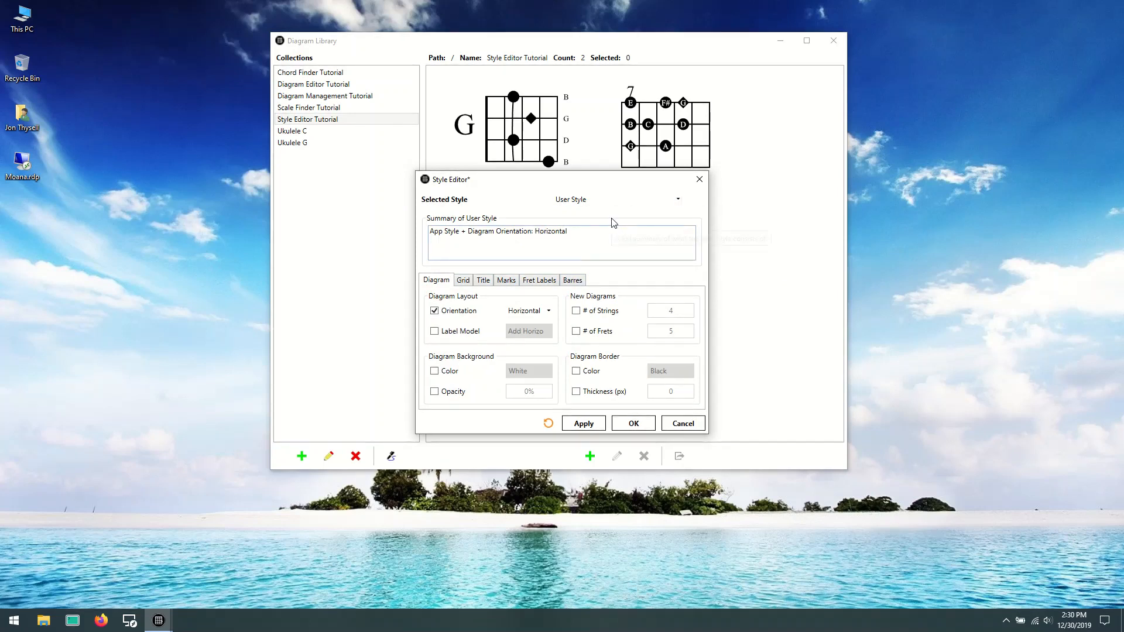
# Step: Reset all overridden styles in the User Style and save the style change
pyautogui.click(648, 200)
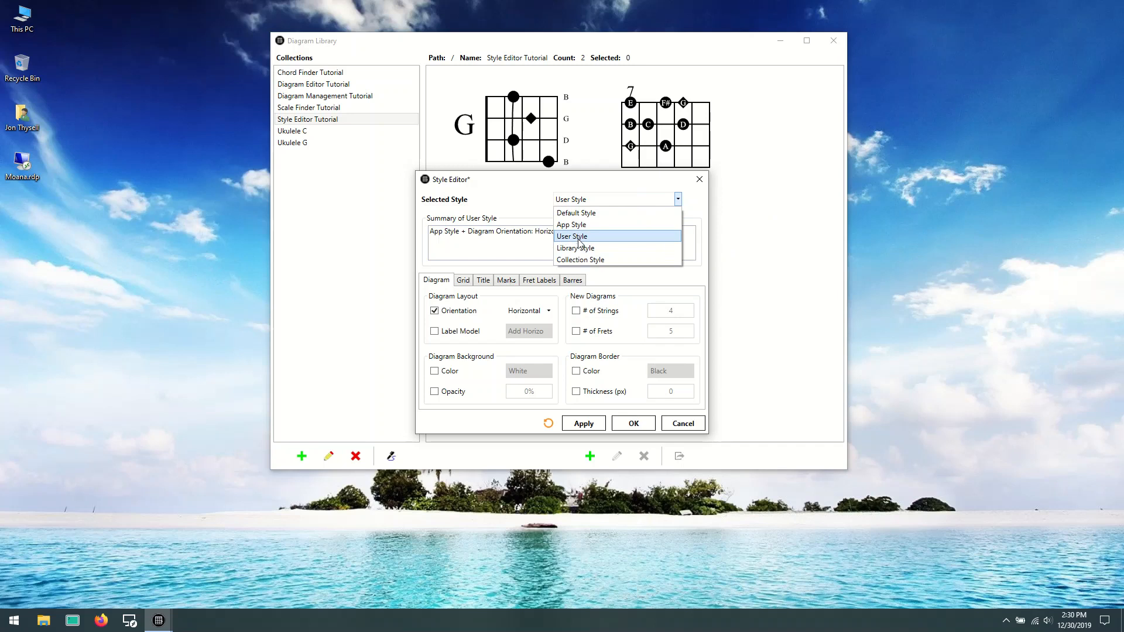
pyautogui.click(516, 180)
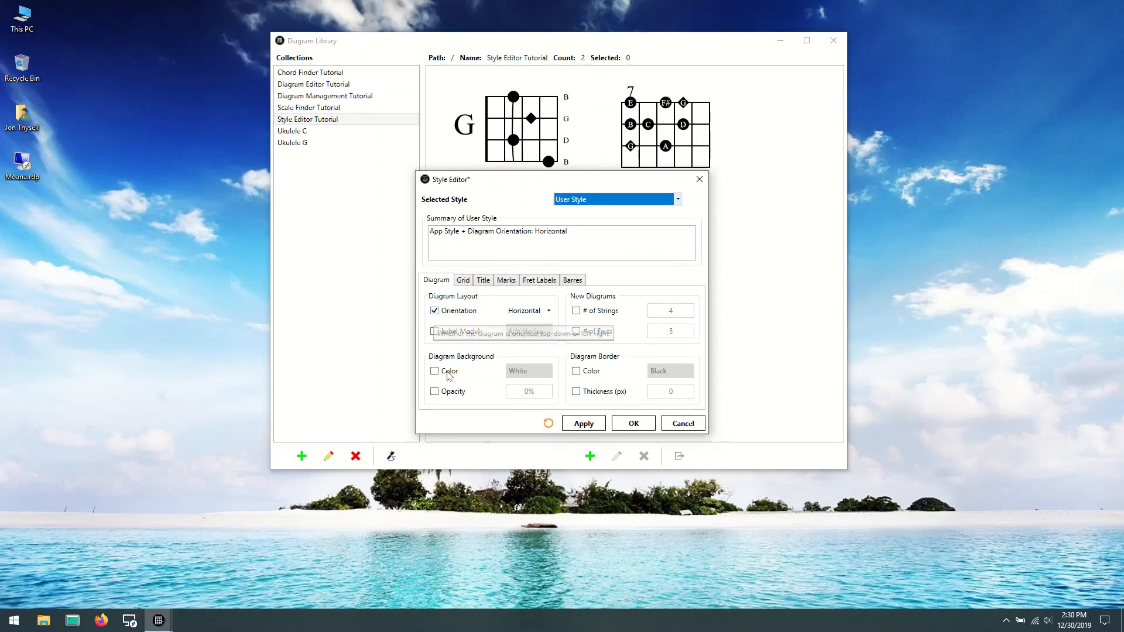
pyautogui.click(548, 423)
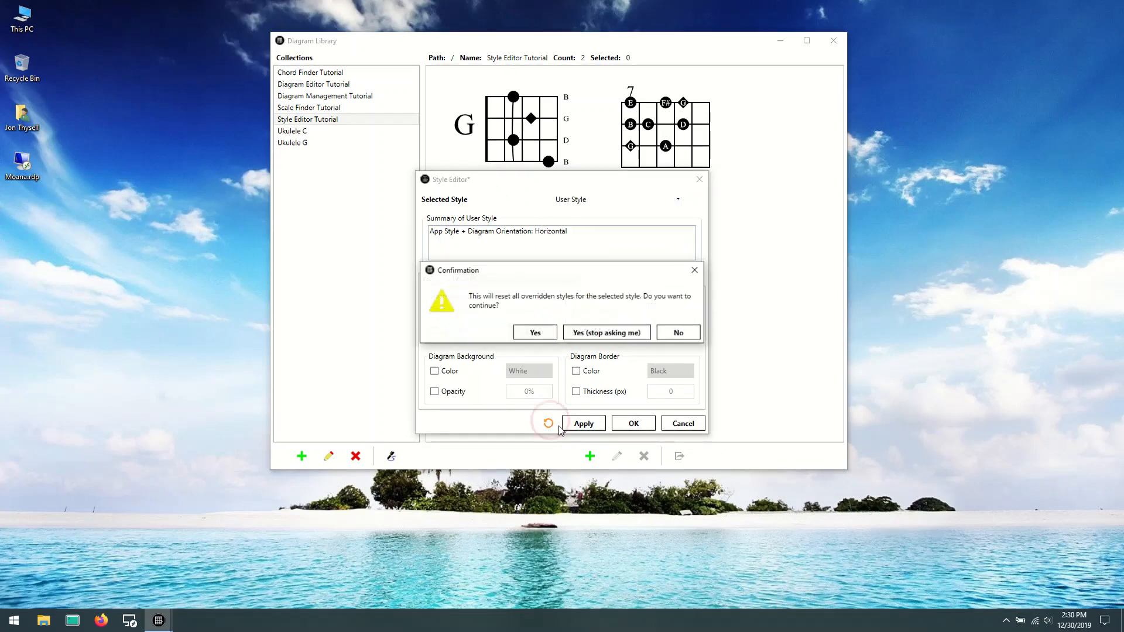
pyautogui.click(530, 332)
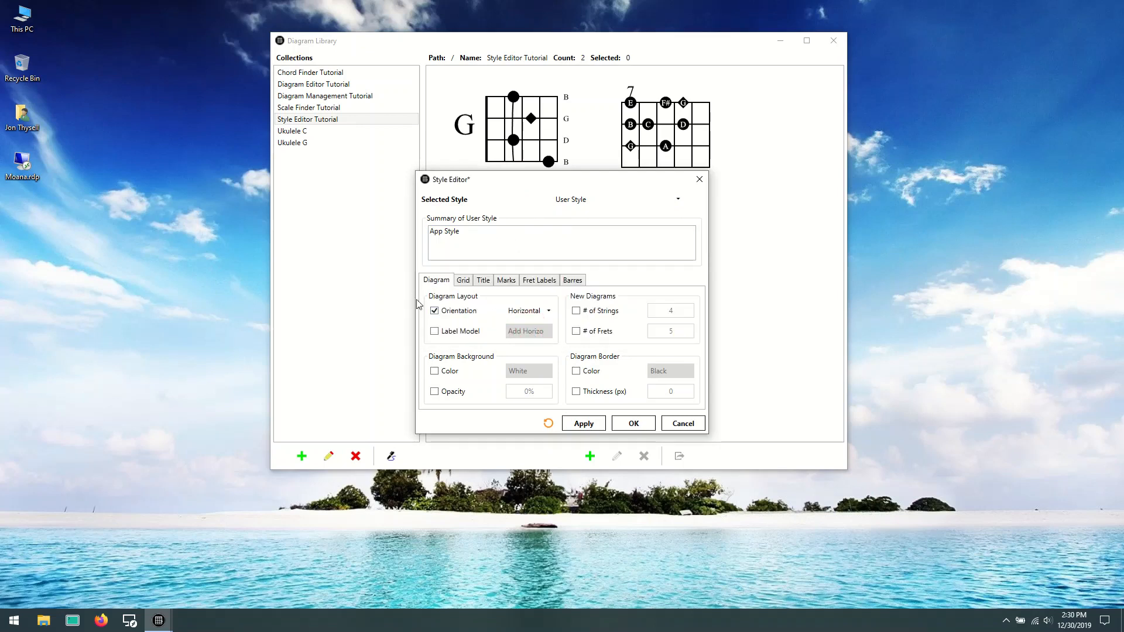
pyautogui.click(469, 279)
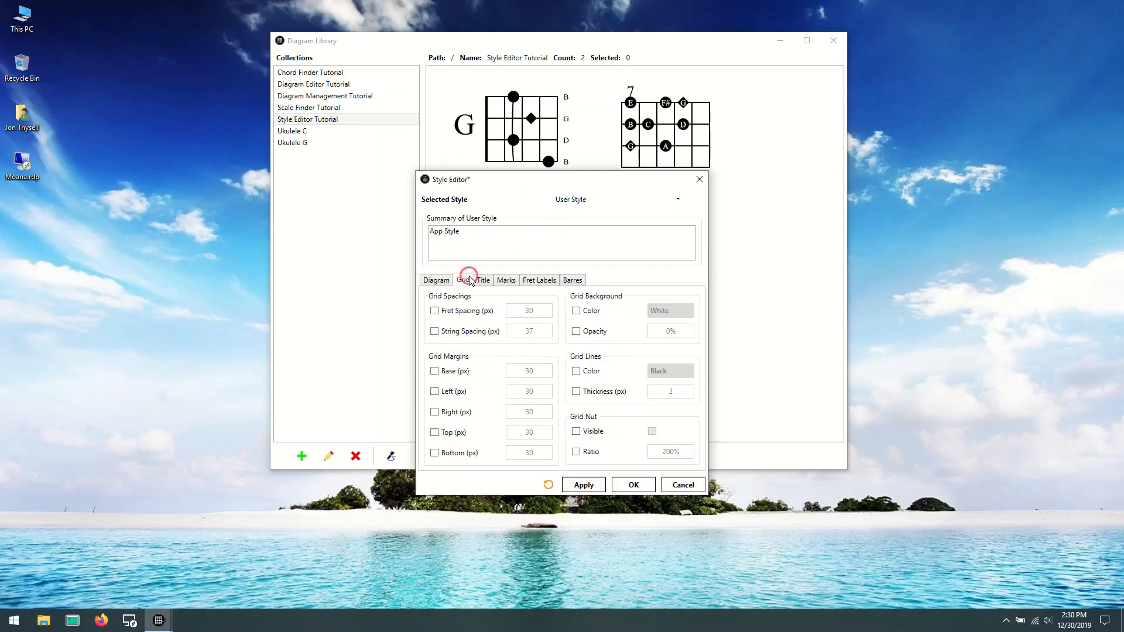
pyautogui.click(438, 280)
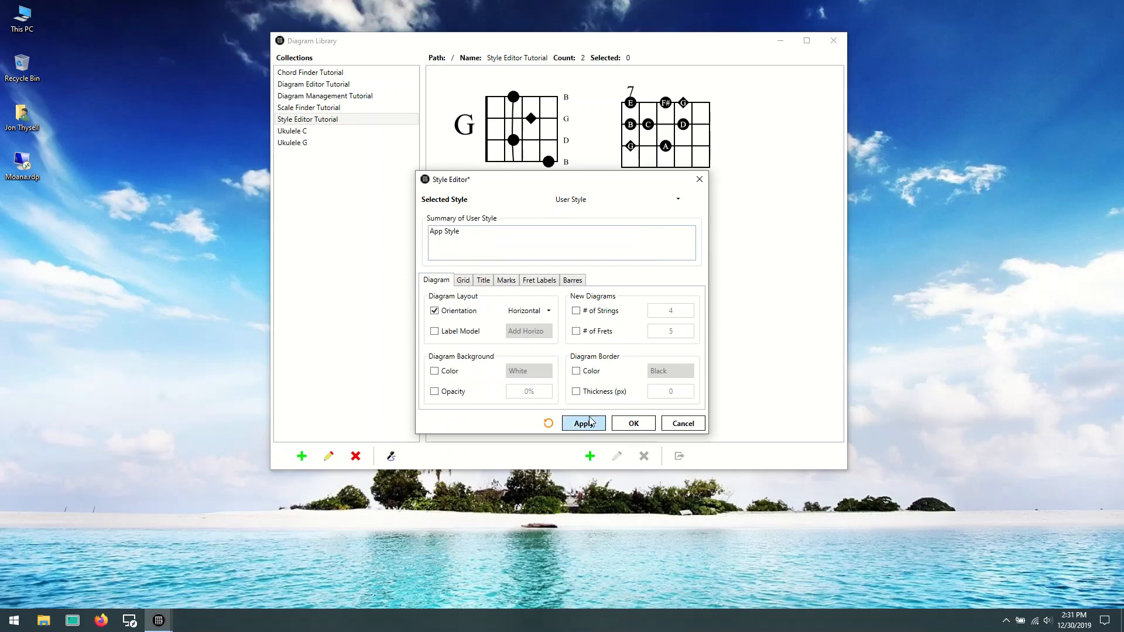
pyautogui.click(633, 424)
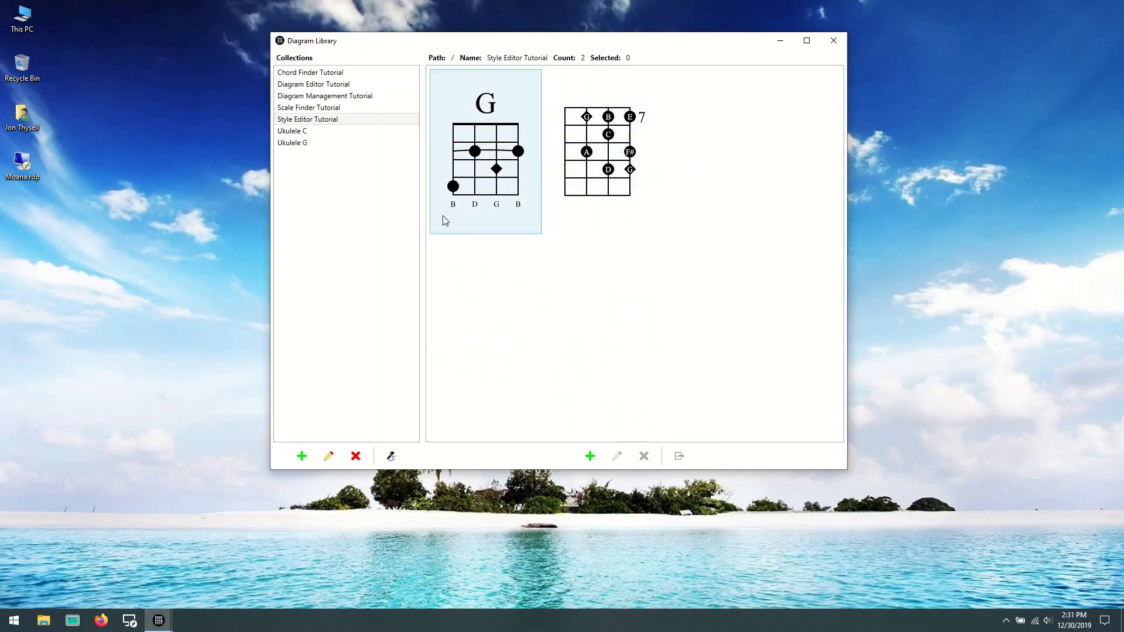
# Step: Check the diagram orientation in the Ukulele C, Scale Finder Tutorial and Style Editor Tutorial collections
pyautogui.click(302, 131)
pyautogui.click(319, 108)
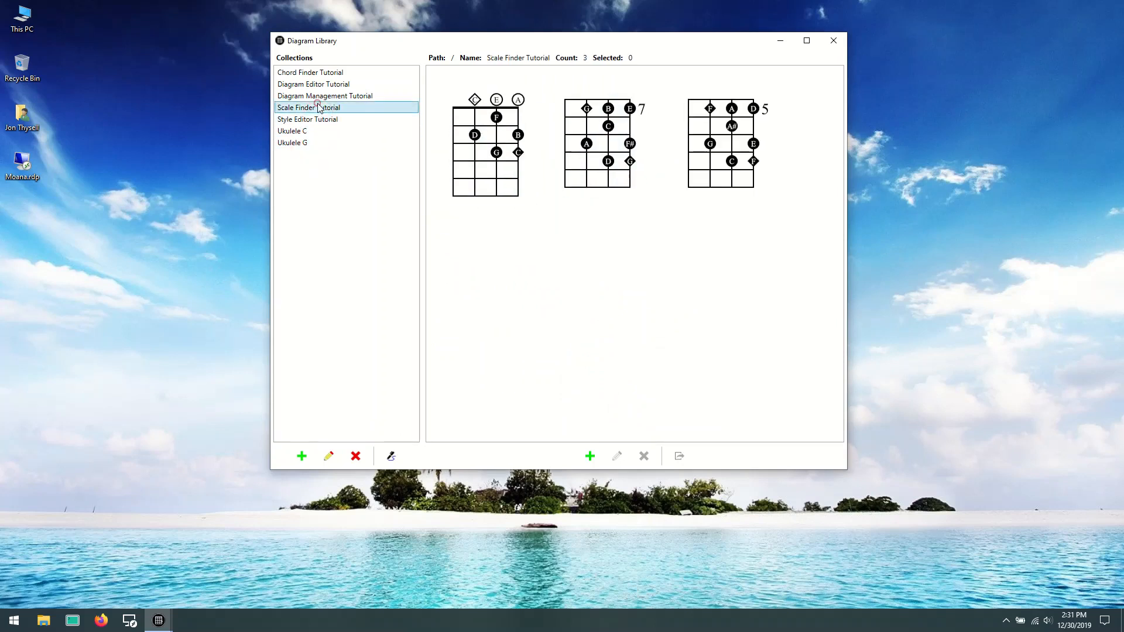
pyautogui.click(320, 119)
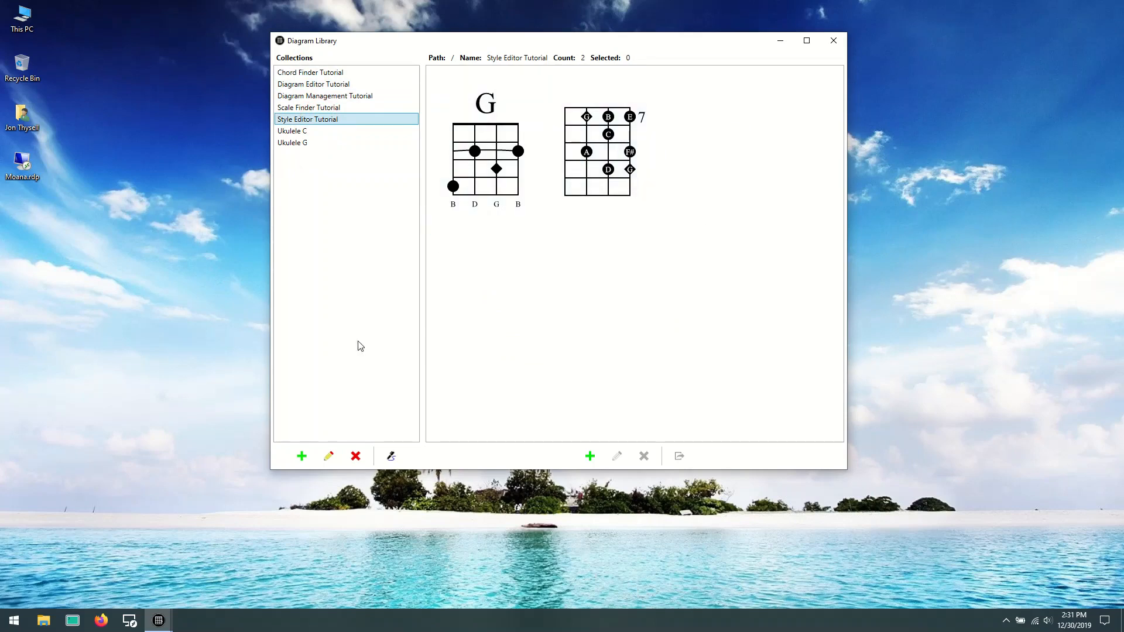
# Step: Reopen the style editor for the Style Editor Tutorial collection and examine the Library Style and Collection Style summaries
pyautogui.click(391, 457)
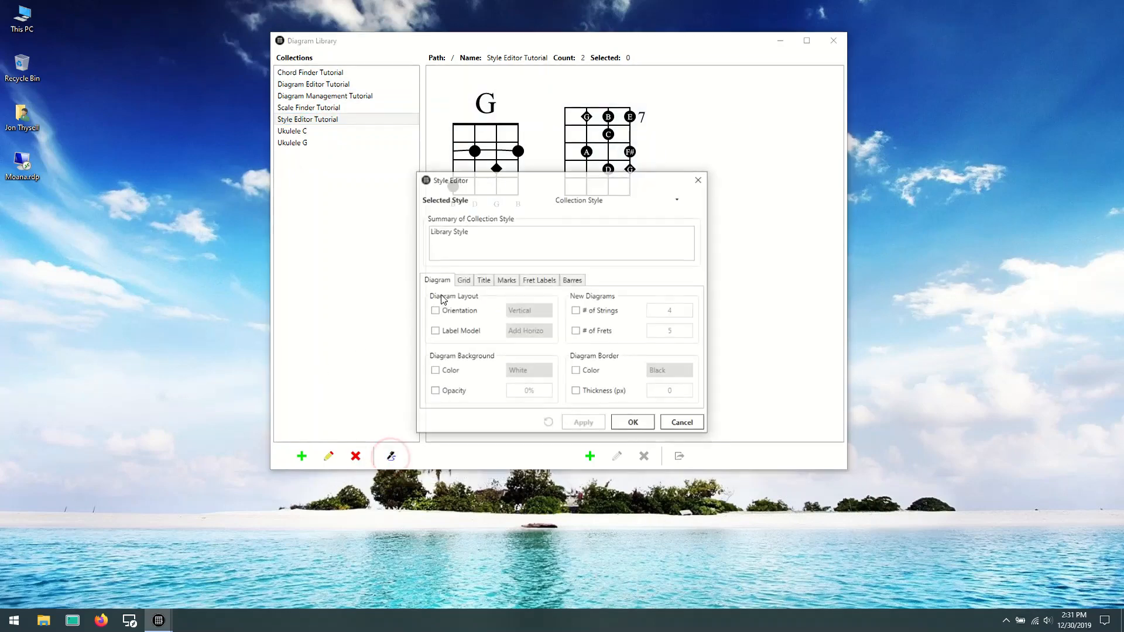
pyautogui.click(588, 198)
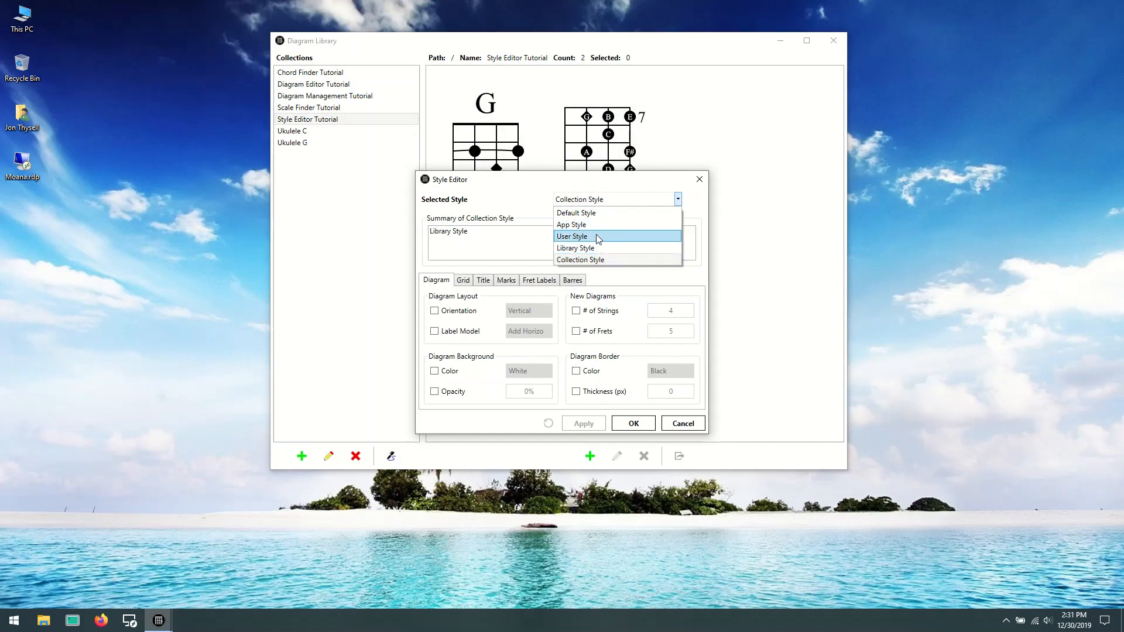
pyautogui.click(581, 251)
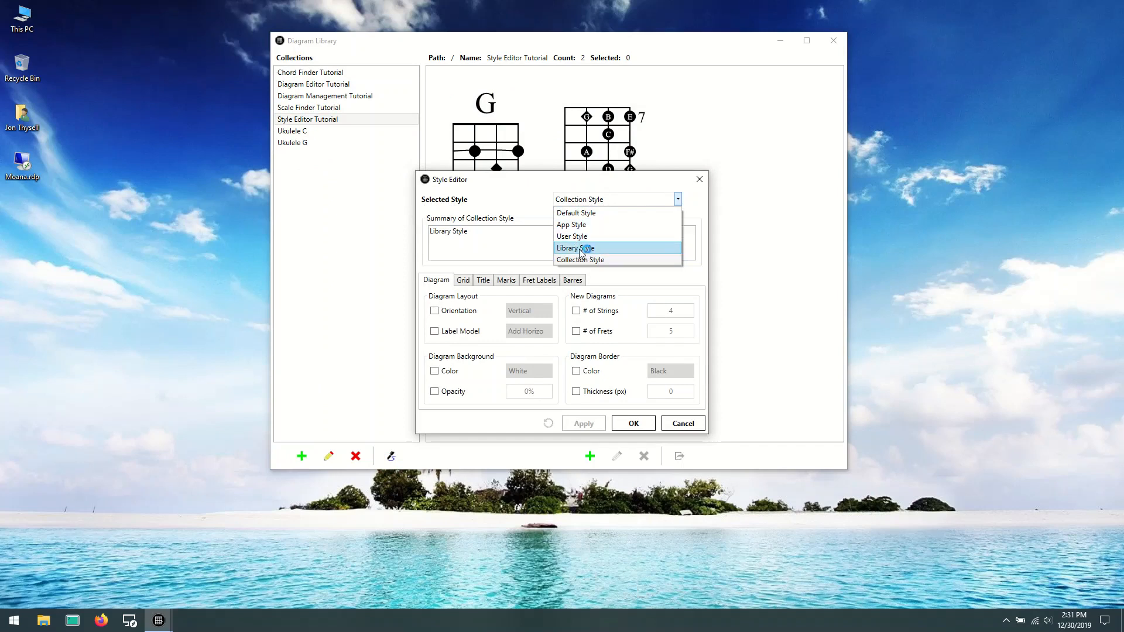
pyautogui.click(581, 249)
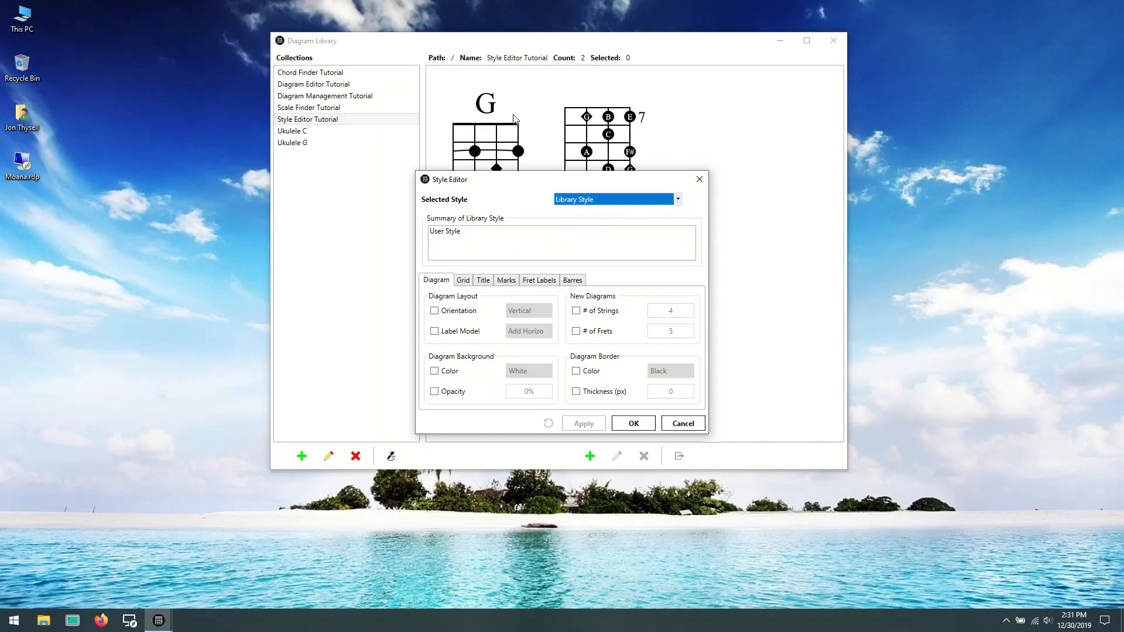
pyautogui.click(678, 200)
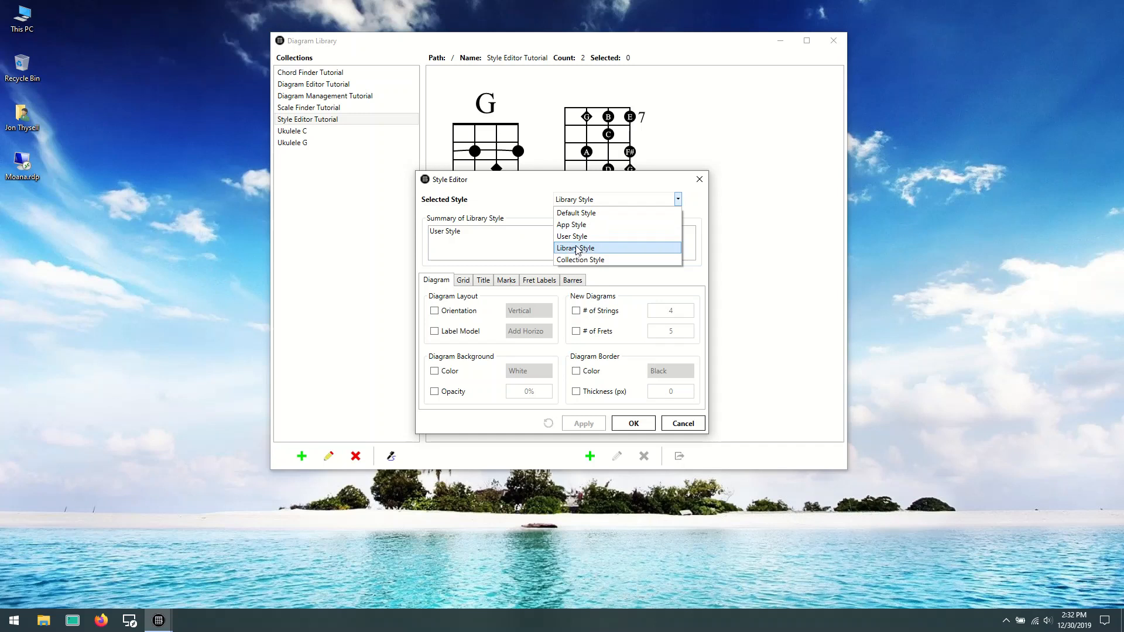
pyautogui.click(577, 248)
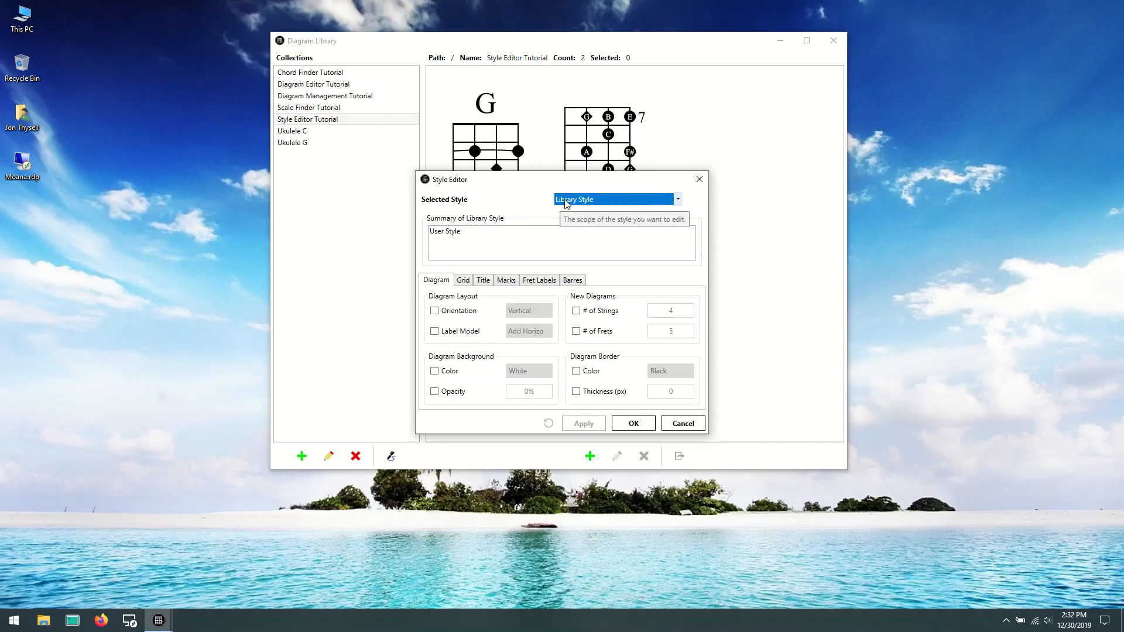
pyautogui.click(619, 199)
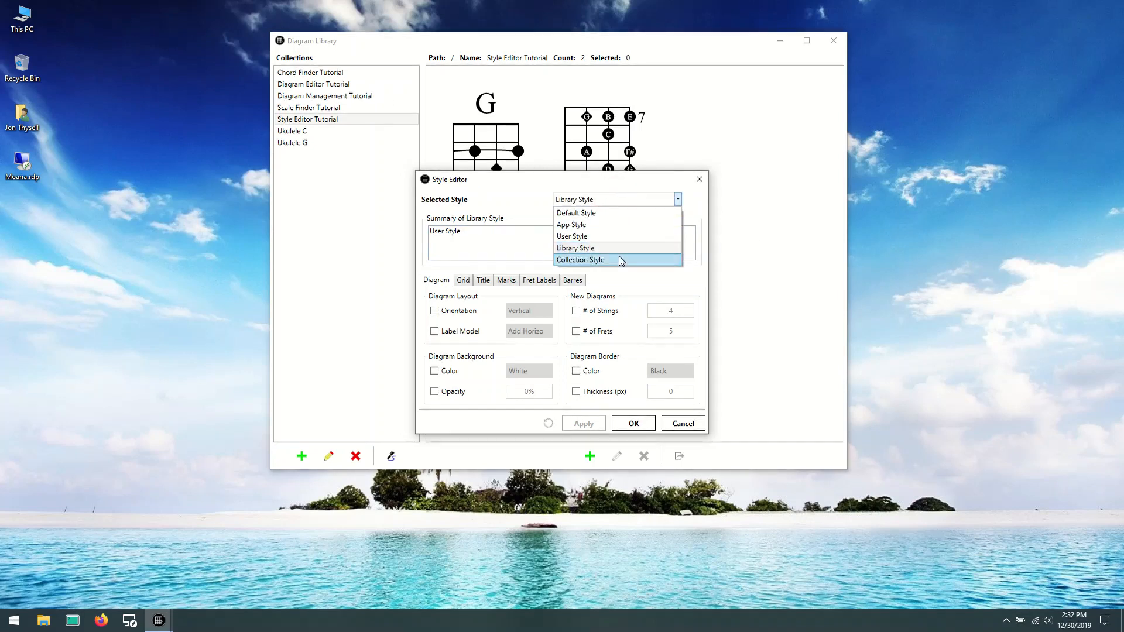
pyautogui.click(590, 261)
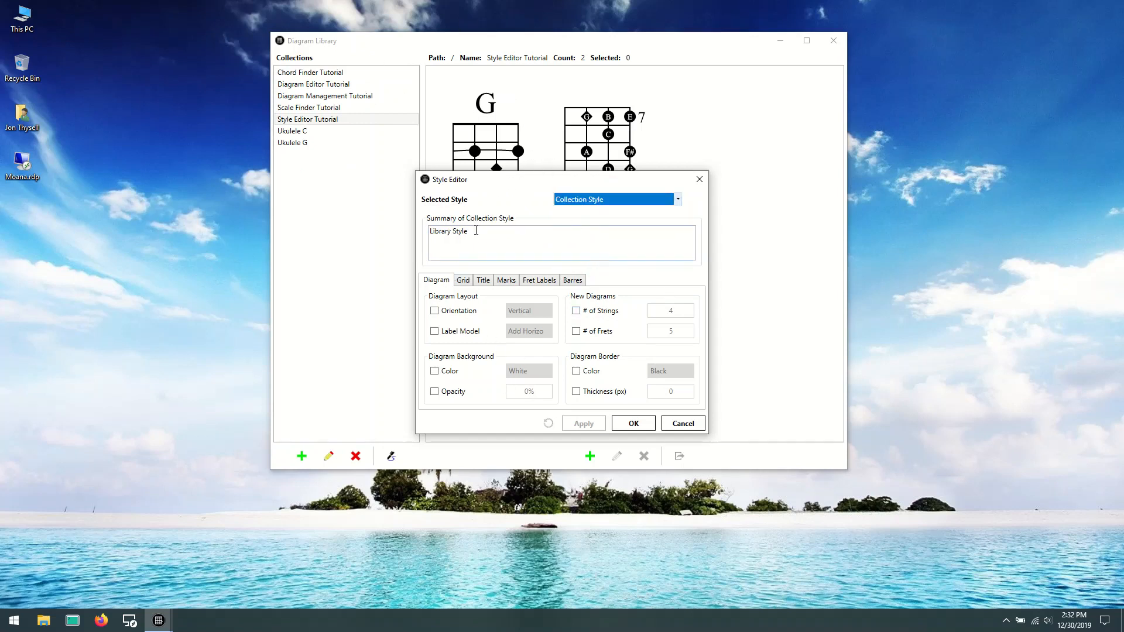
# Step: Override the diagram orientation to Horizontal in the Collection Style of the Style Editor Tutorial collection and save it
pyautogui.click(467, 314)
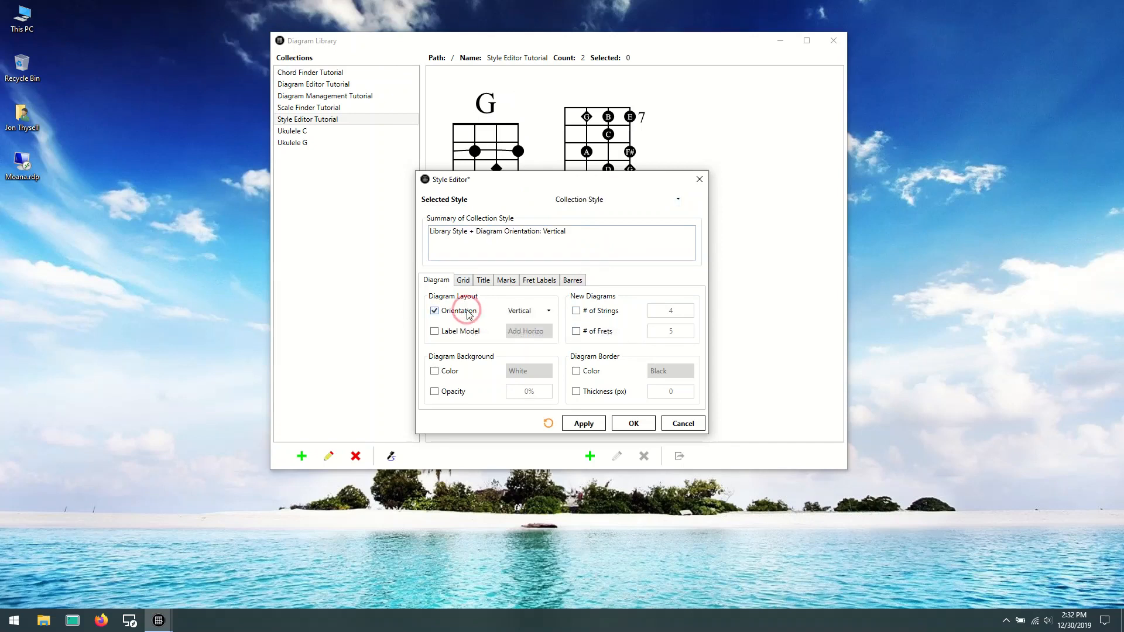
pyautogui.click(548, 311)
pyautogui.click(526, 336)
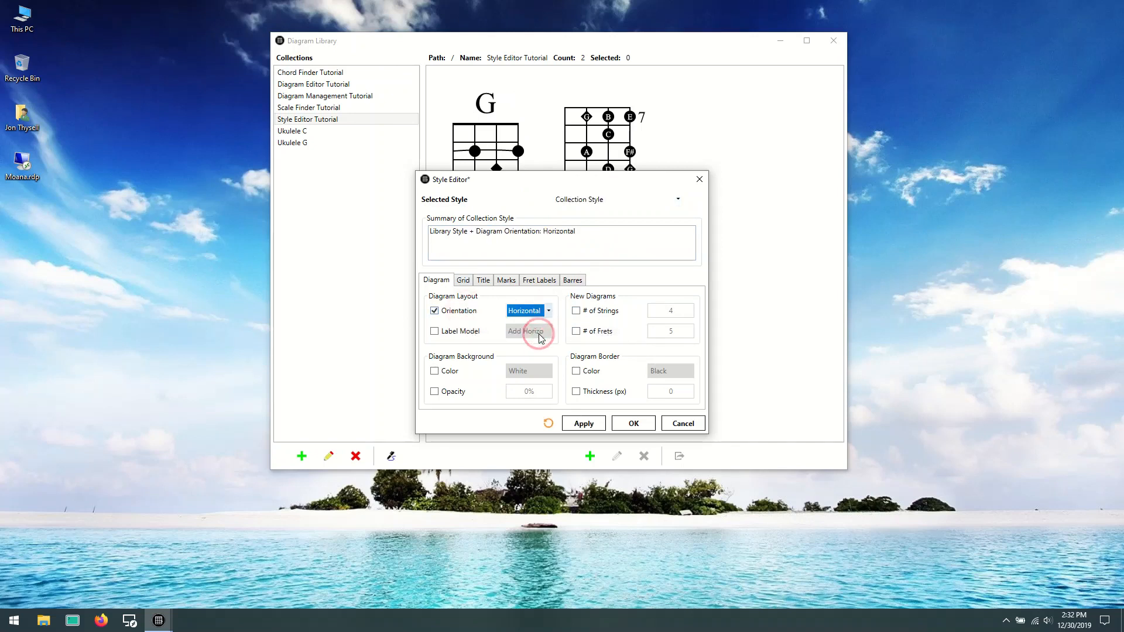
pyautogui.click(631, 424)
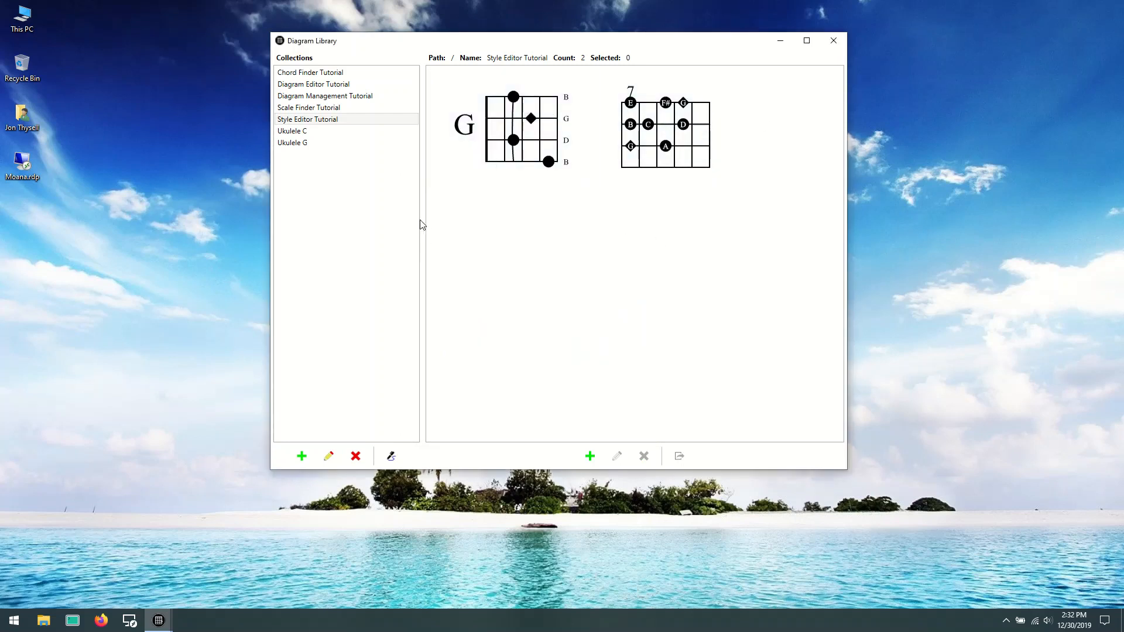
# Step: Check the diagram orientation in the other collections and examine the Diagram Management Tutorial's Collection Style summary
pyautogui.click(307, 132)
pyautogui.click(307, 143)
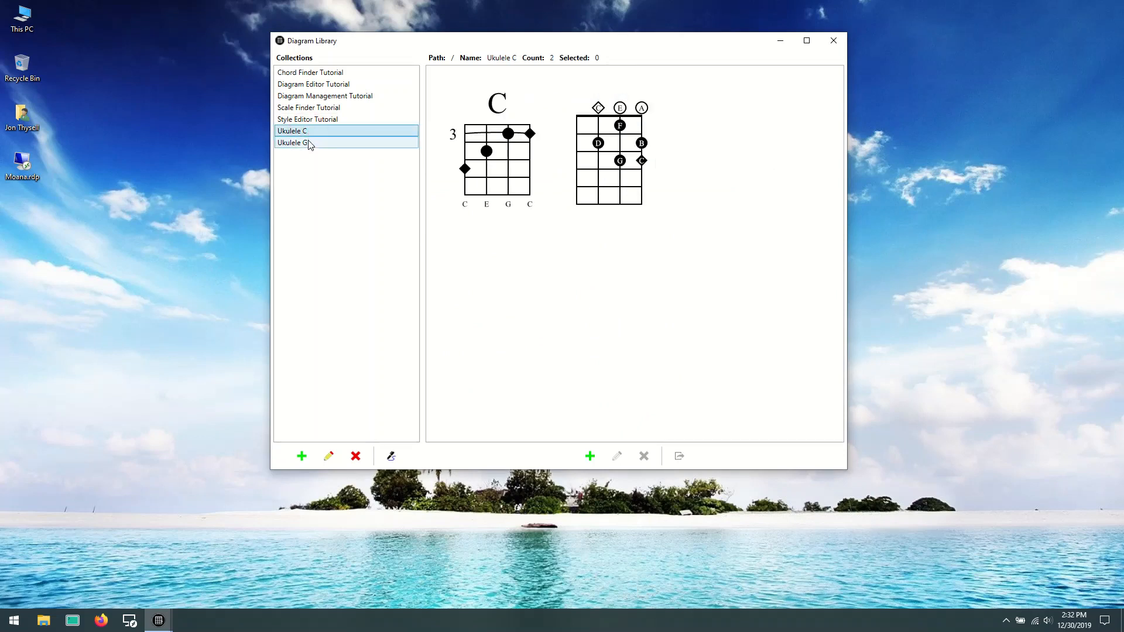
pyautogui.click(307, 120)
pyautogui.click(312, 108)
pyautogui.click(312, 96)
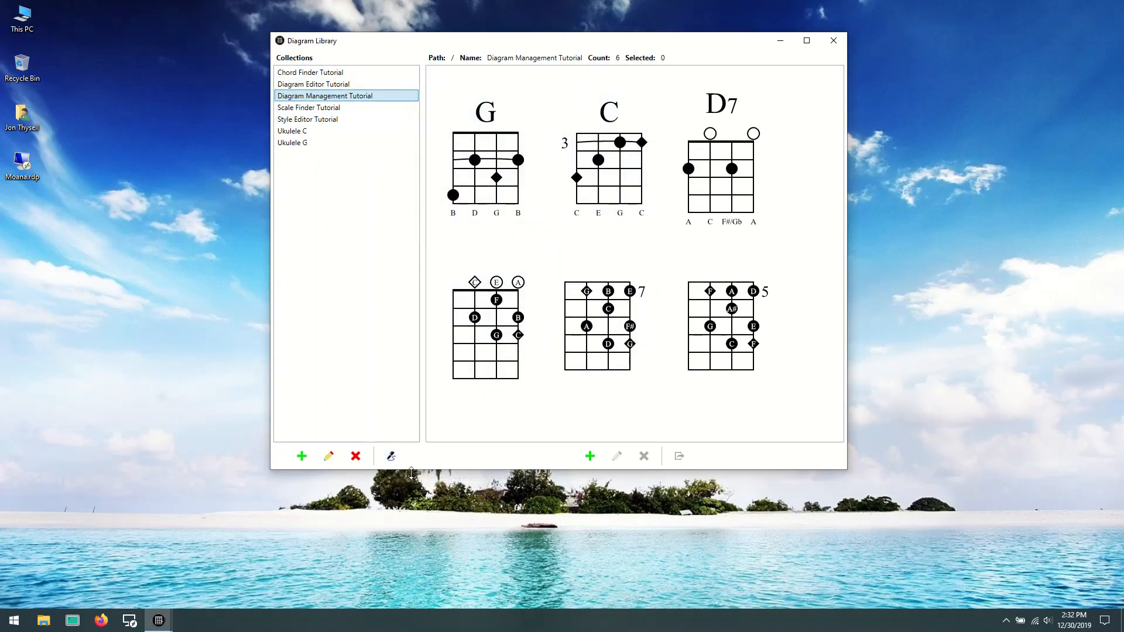
pyautogui.click(391, 456)
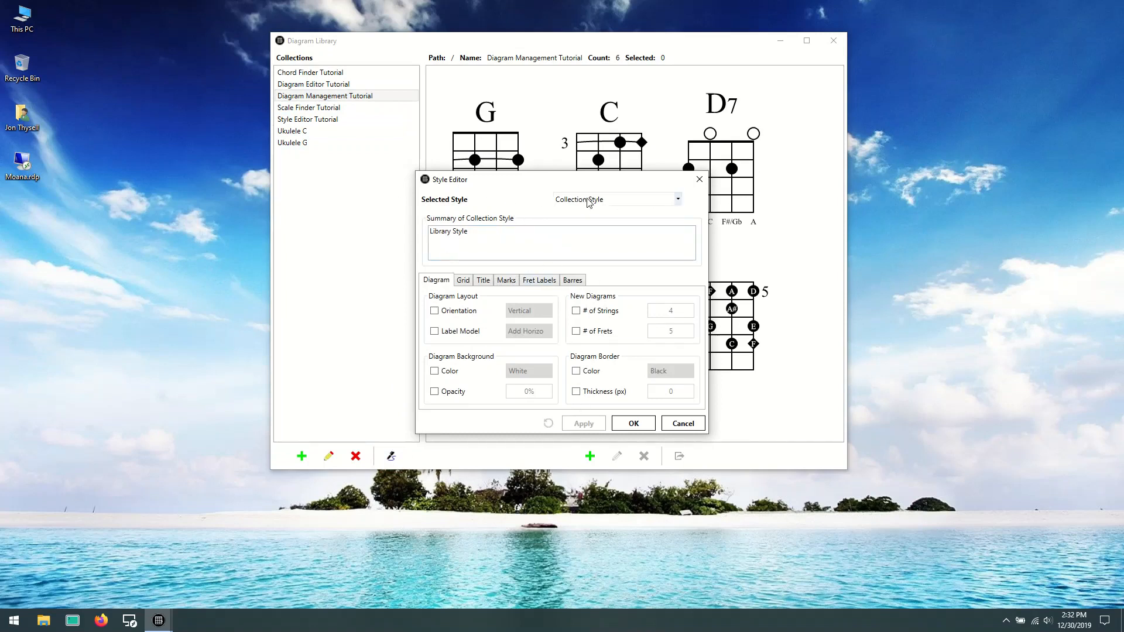
pyautogui.click(681, 424)
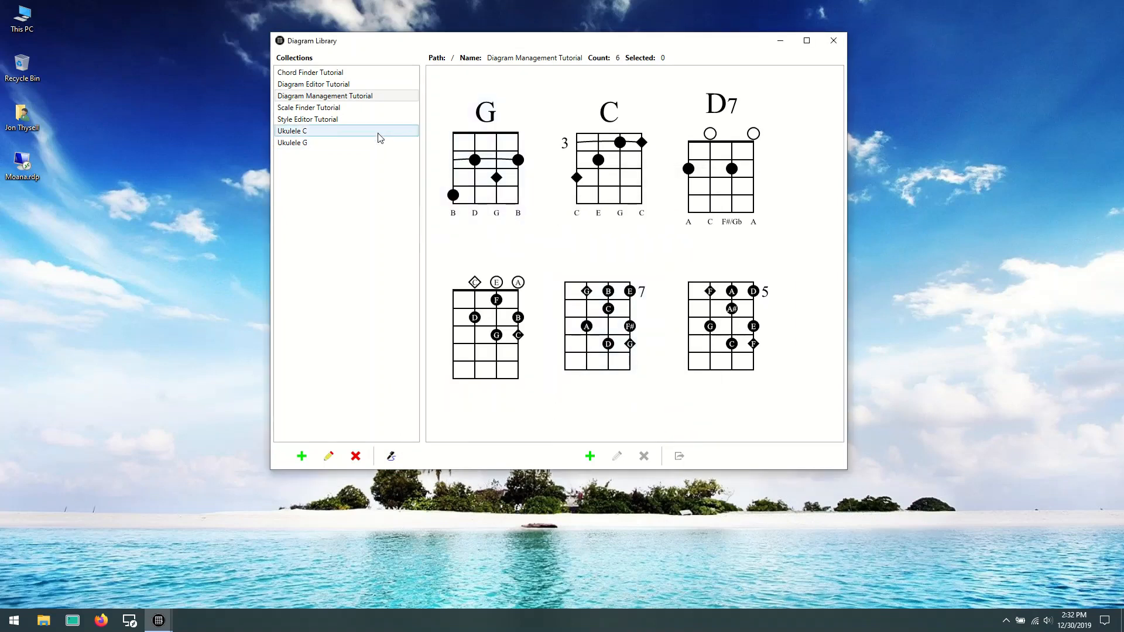
# Step: Override the diagram border in the Style Editor Tutorial's Collection Style with color Black and thickness 2 px, and save it
pyautogui.click(316, 121)
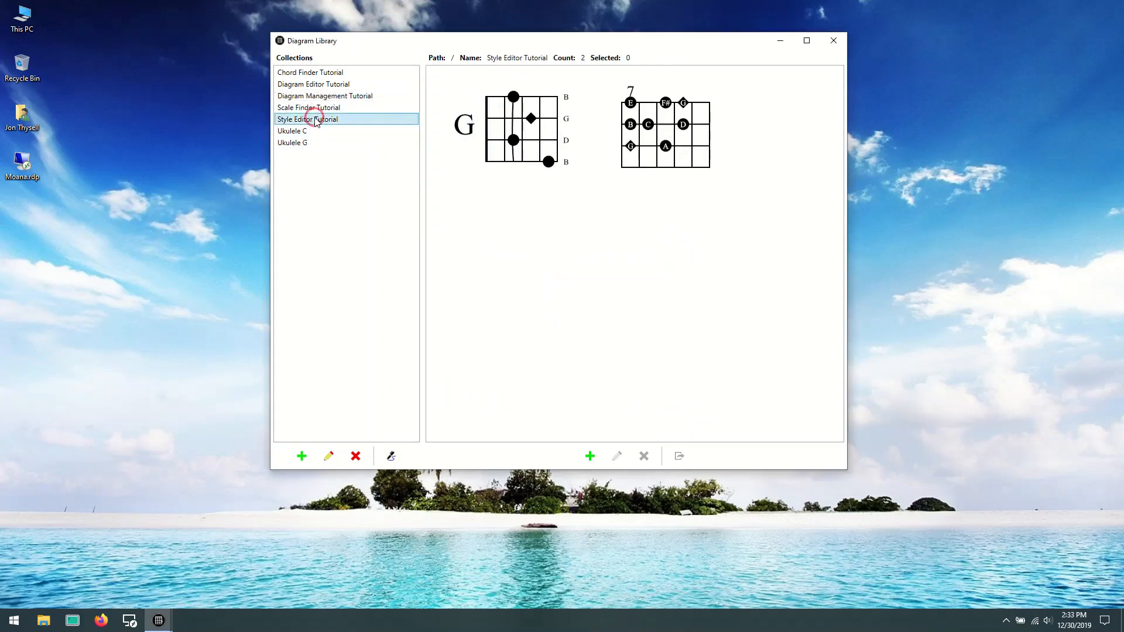
pyautogui.click(391, 456)
pyautogui.moveTo(560, 185); pyautogui.dragTo(840, 176)
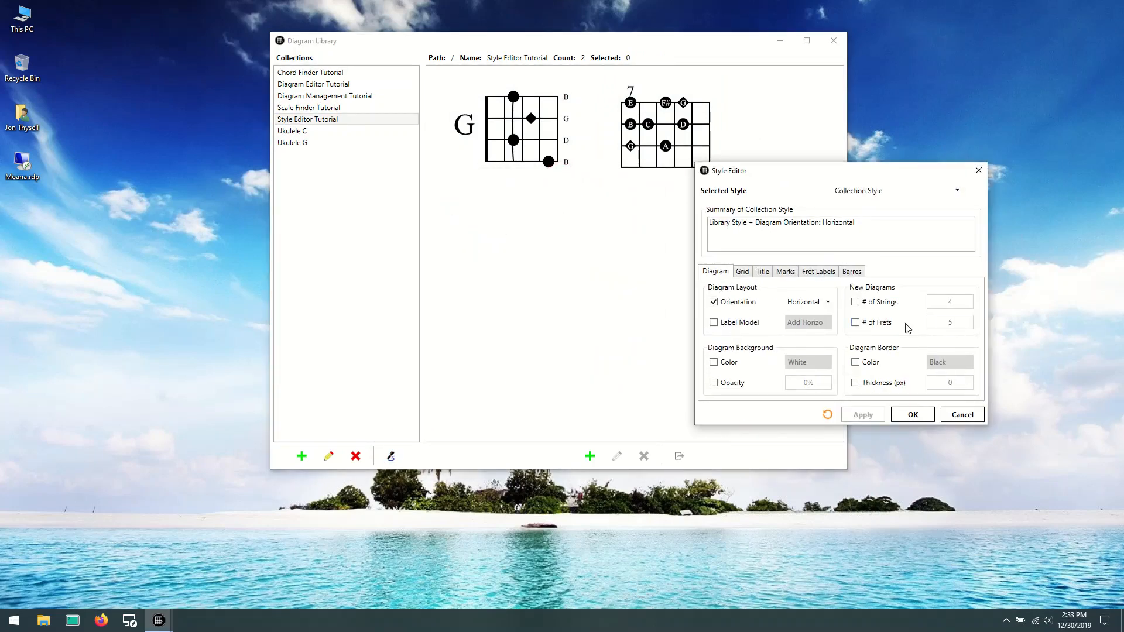
pyautogui.click(873, 367)
pyautogui.click(890, 383)
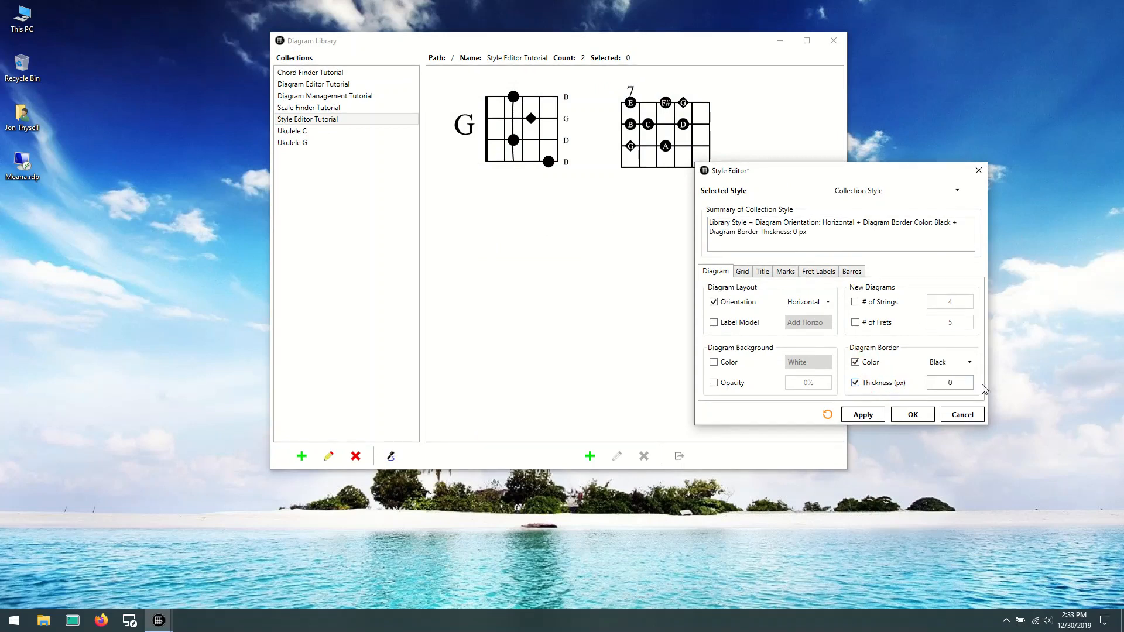
pyautogui.doubleClick(964, 384)
pyautogui.write('2')
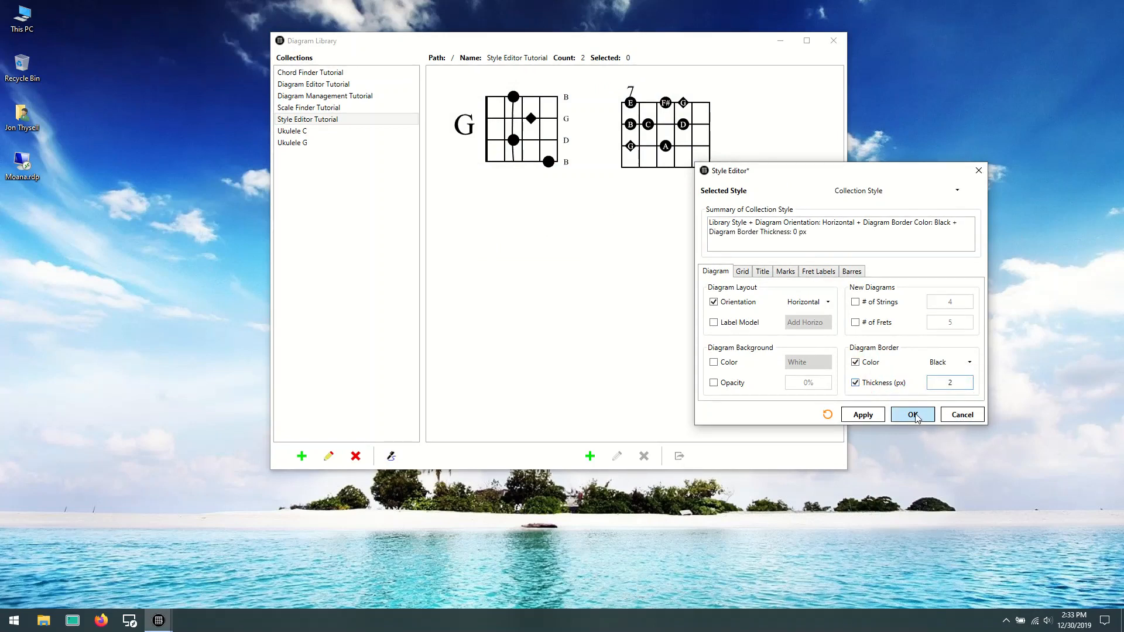
pyautogui.click(863, 417)
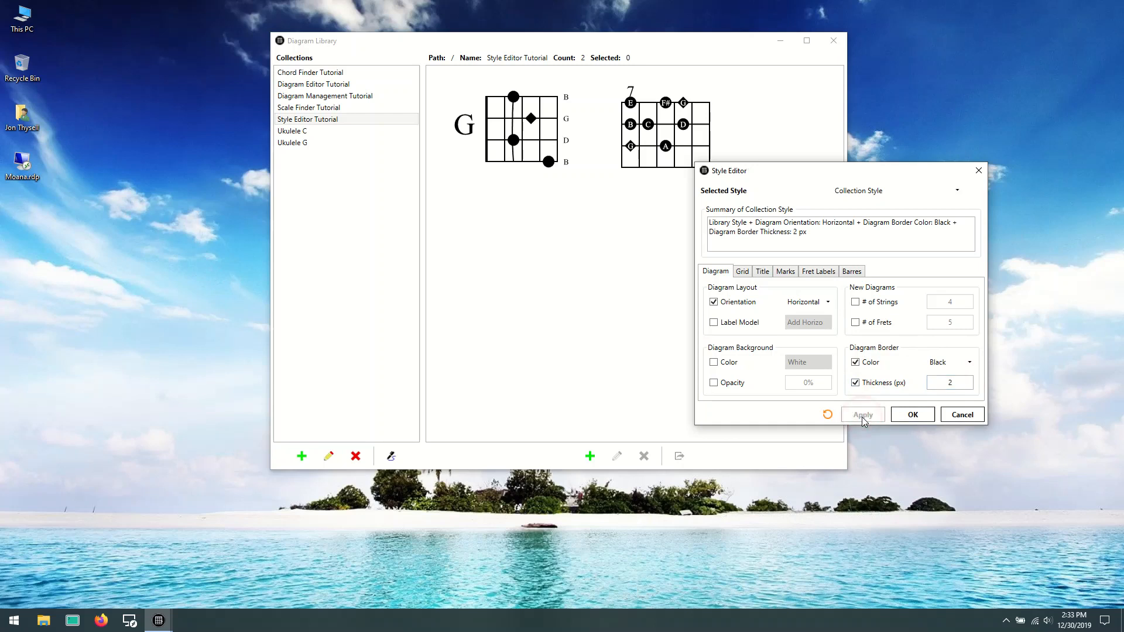
pyautogui.click(895, 416)
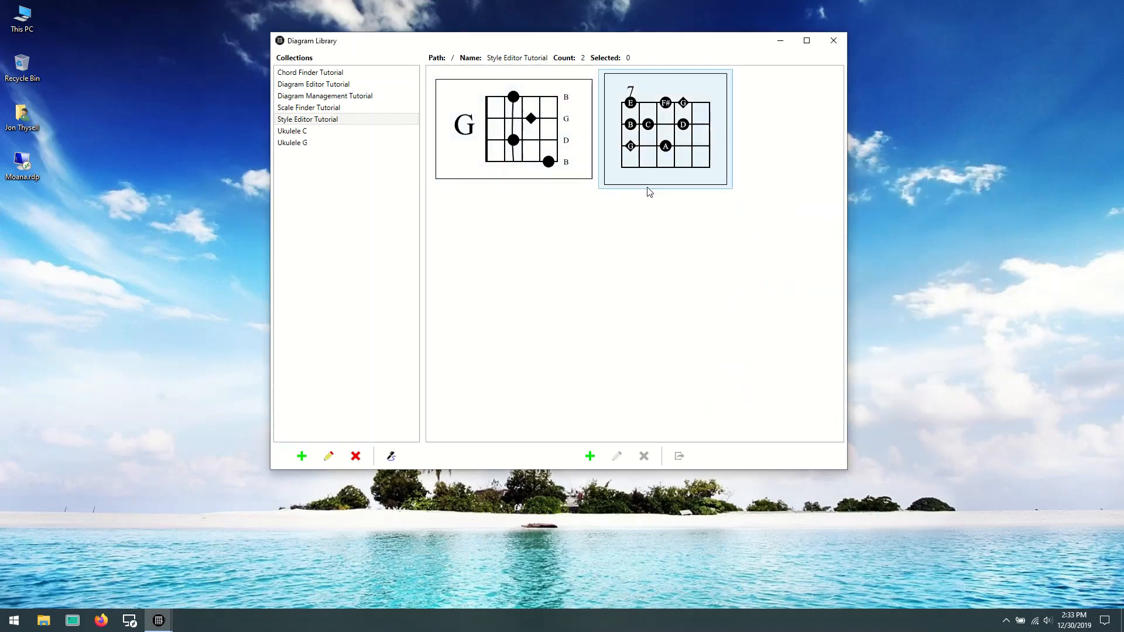
# Step: Remove the border color, border thickness and orientation overrides from the Collection Style and save the change
pyautogui.click(391, 456)
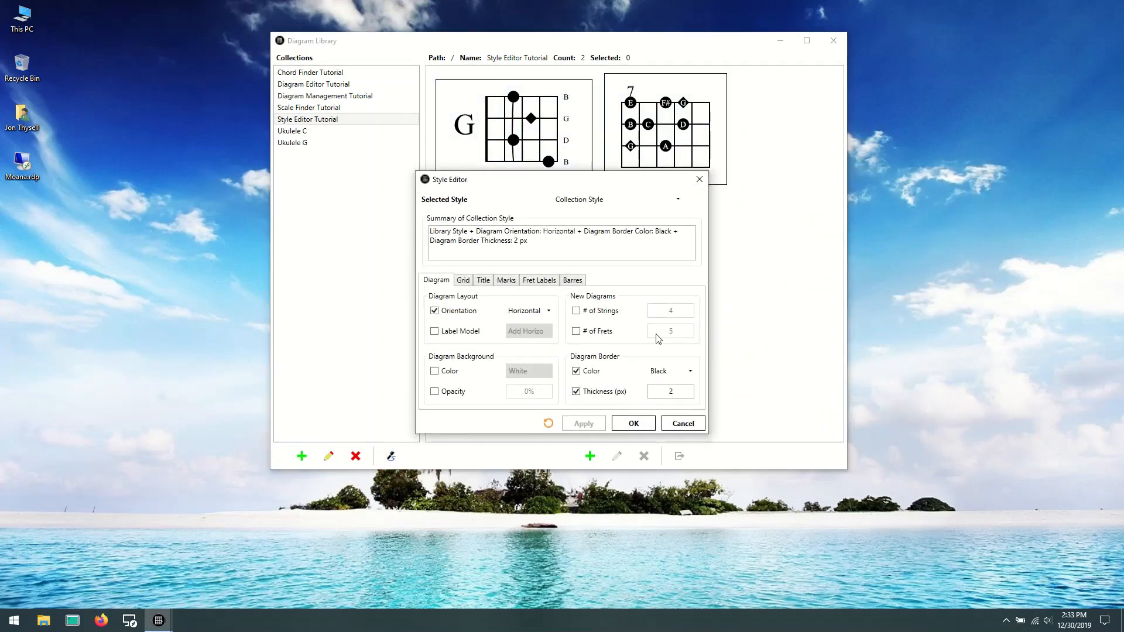
pyautogui.click(585, 371)
pyautogui.click(587, 392)
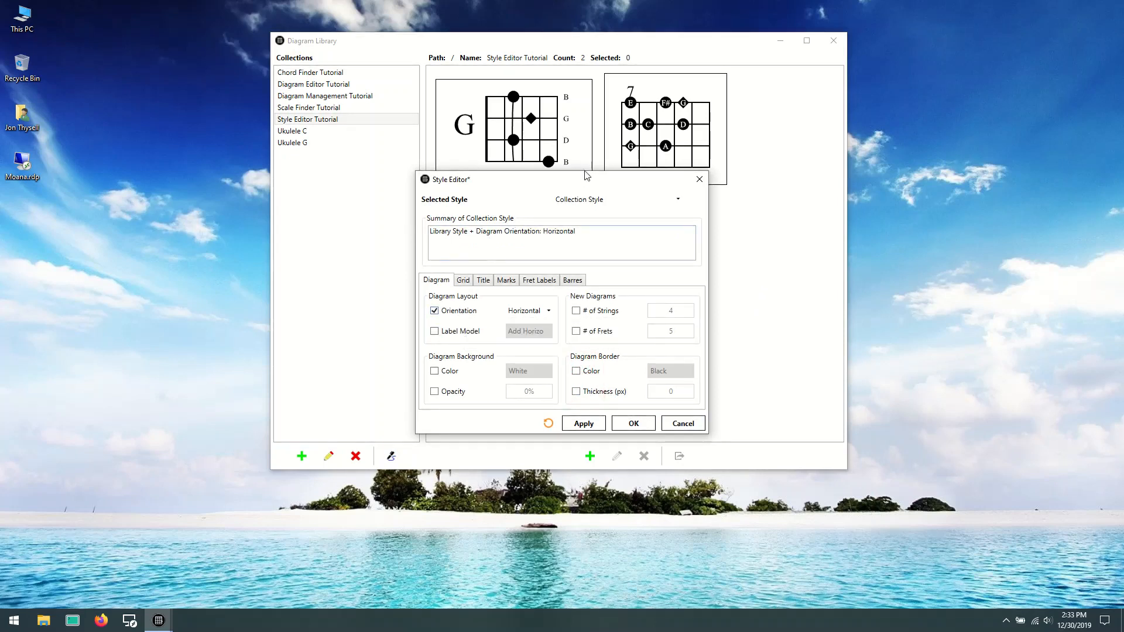
pyautogui.click(454, 311)
pyautogui.click(632, 427)
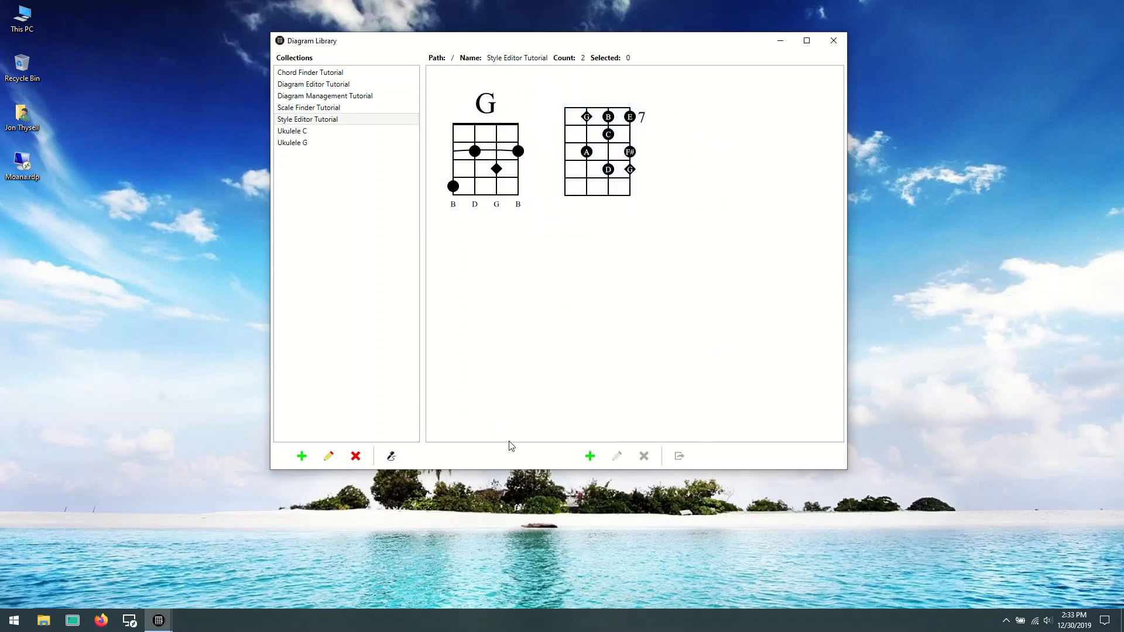
# Step: Add a blank diagram with the default 4 strings and 5 frets to the Style Editor Tutorial collection and select it
pyautogui.click(588, 457)
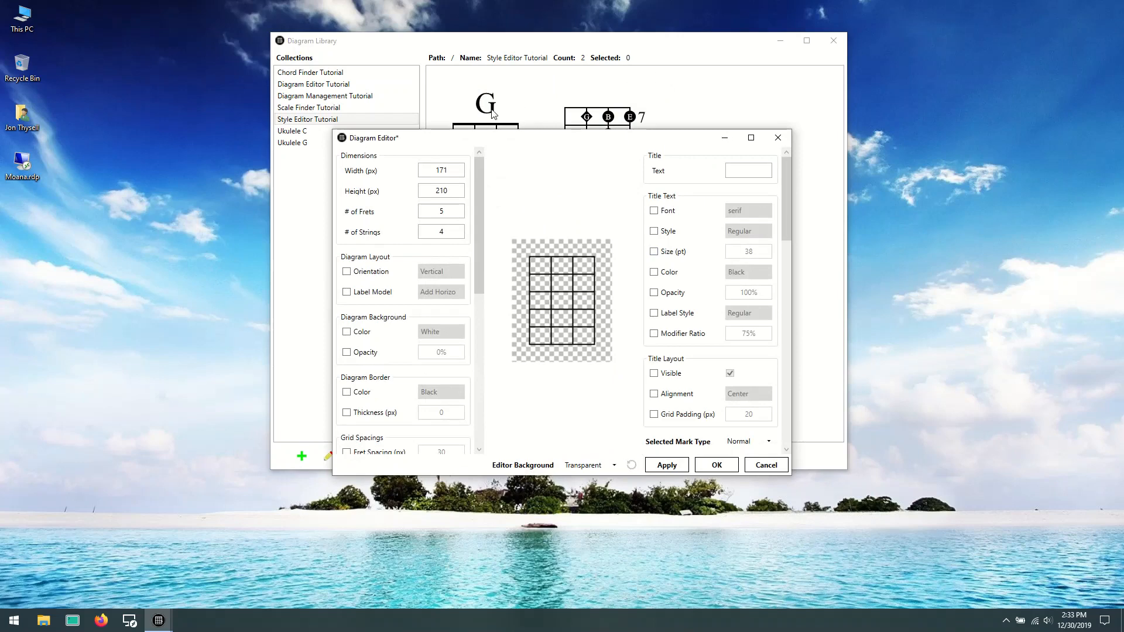
pyautogui.moveTo(520, 140); pyautogui.dragTo(589, 233)
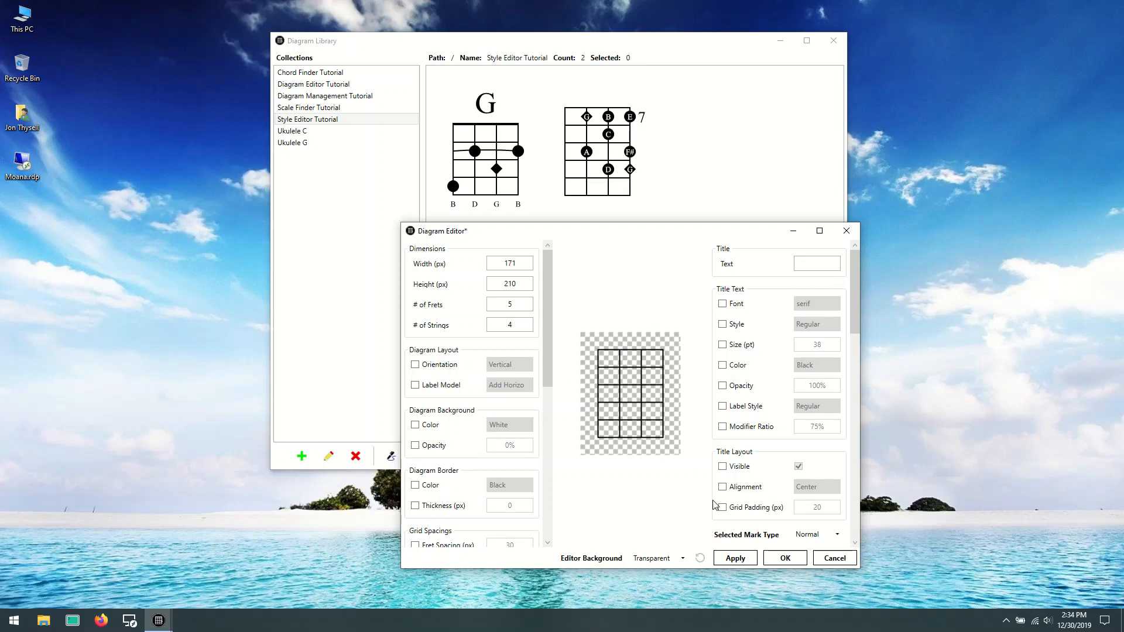
pyautogui.click(785, 558)
pyautogui.click(734, 170)
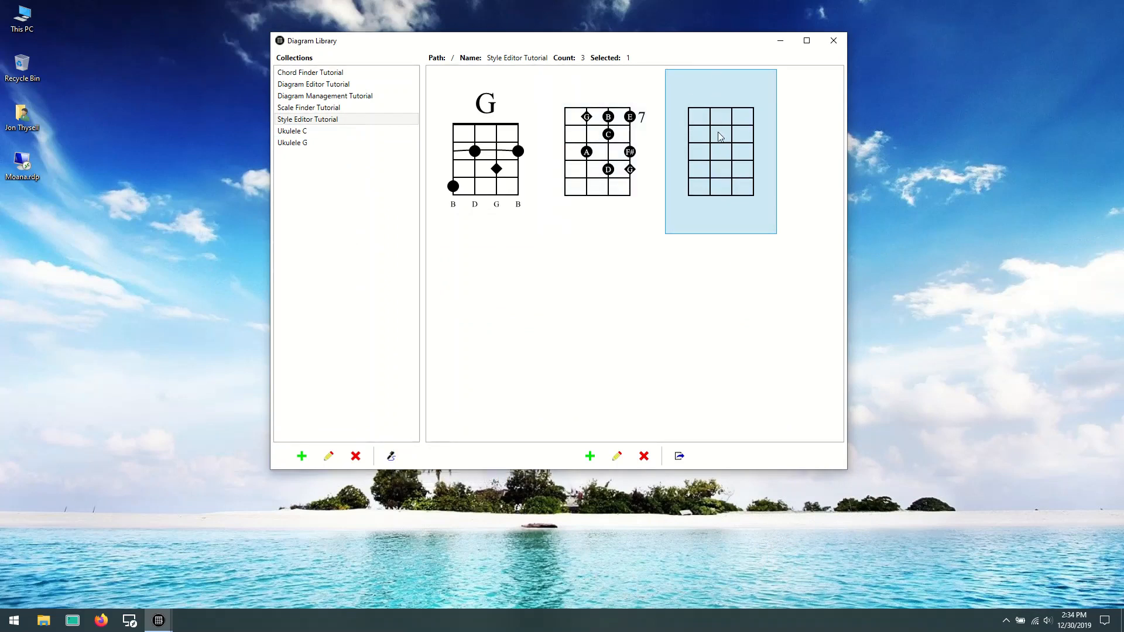
# Step: Set the Collection Style's new diagram defaults to 6 strings and 7 frets, and add a blank diagram with them
pyautogui.click(392, 458)
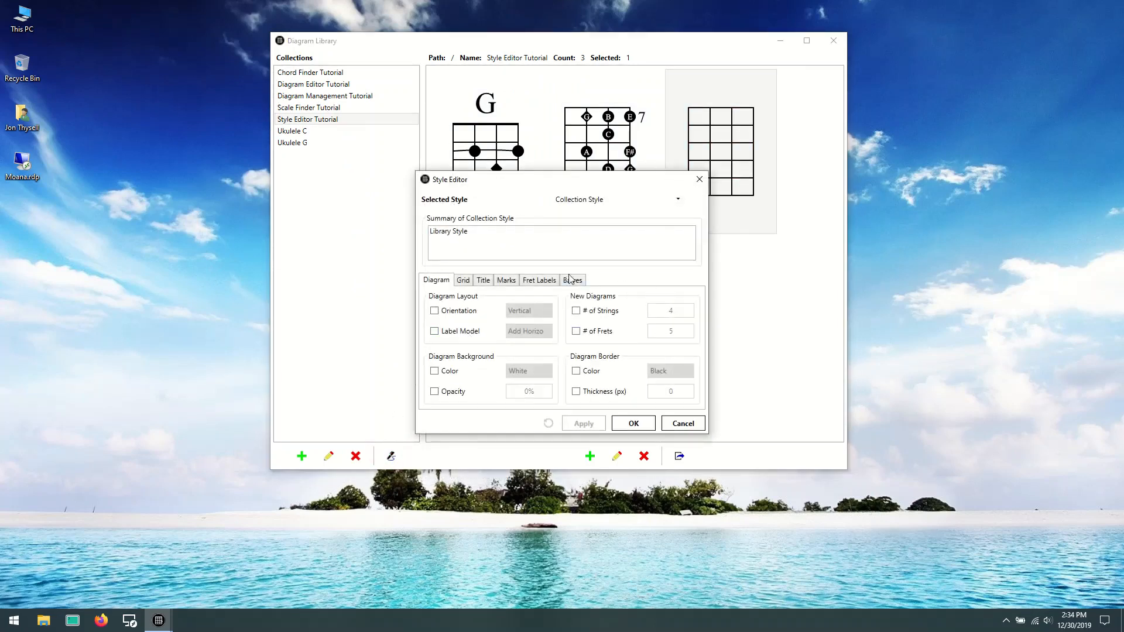
pyautogui.click(603, 314)
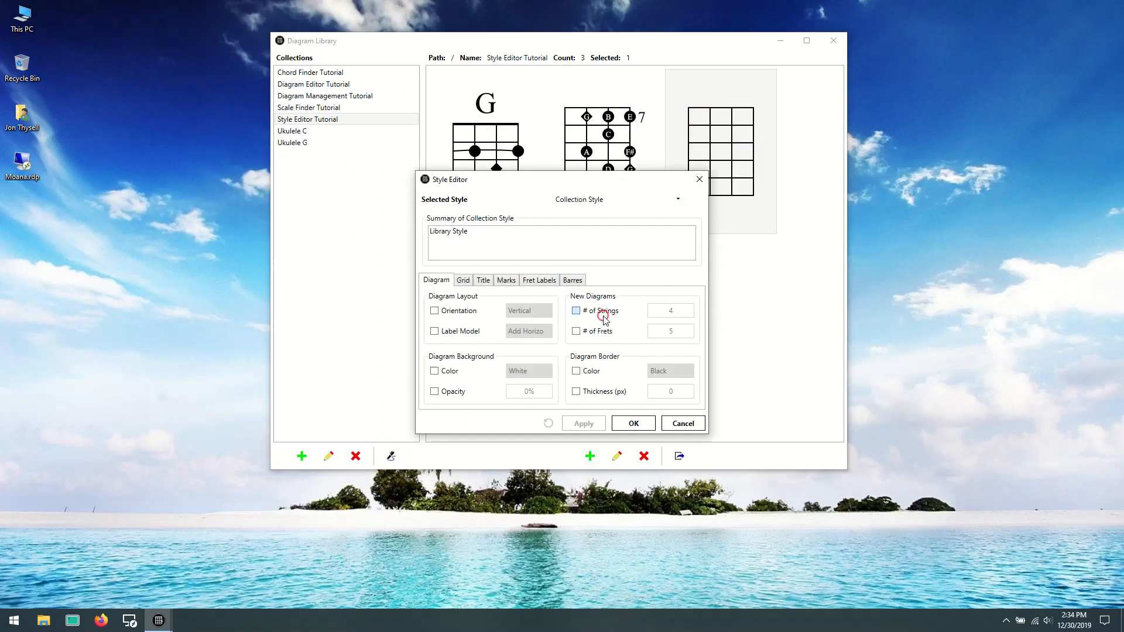
pyautogui.doubleClick(672, 310)
pyautogui.write('6')
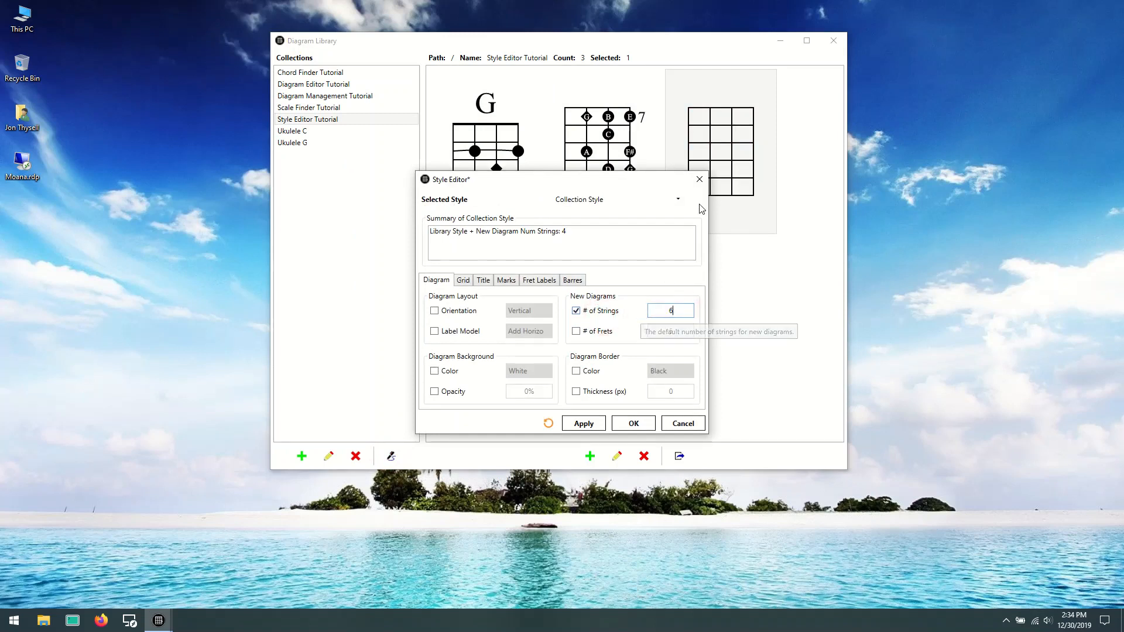
pyautogui.click(576, 332)
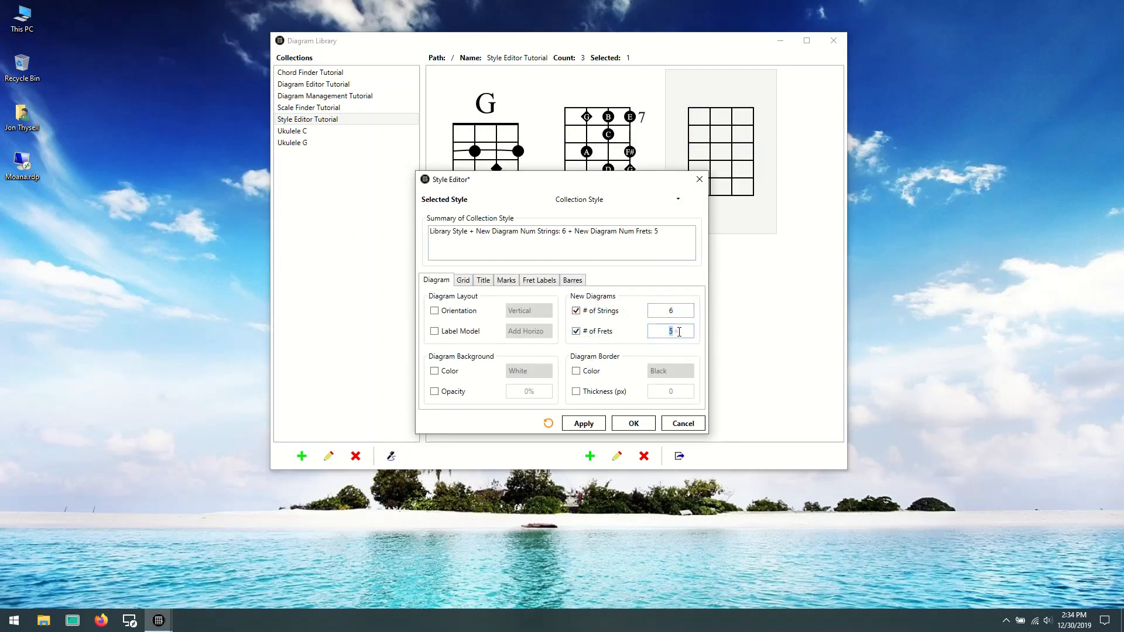
pyautogui.write('7')
pyautogui.click(637, 424)
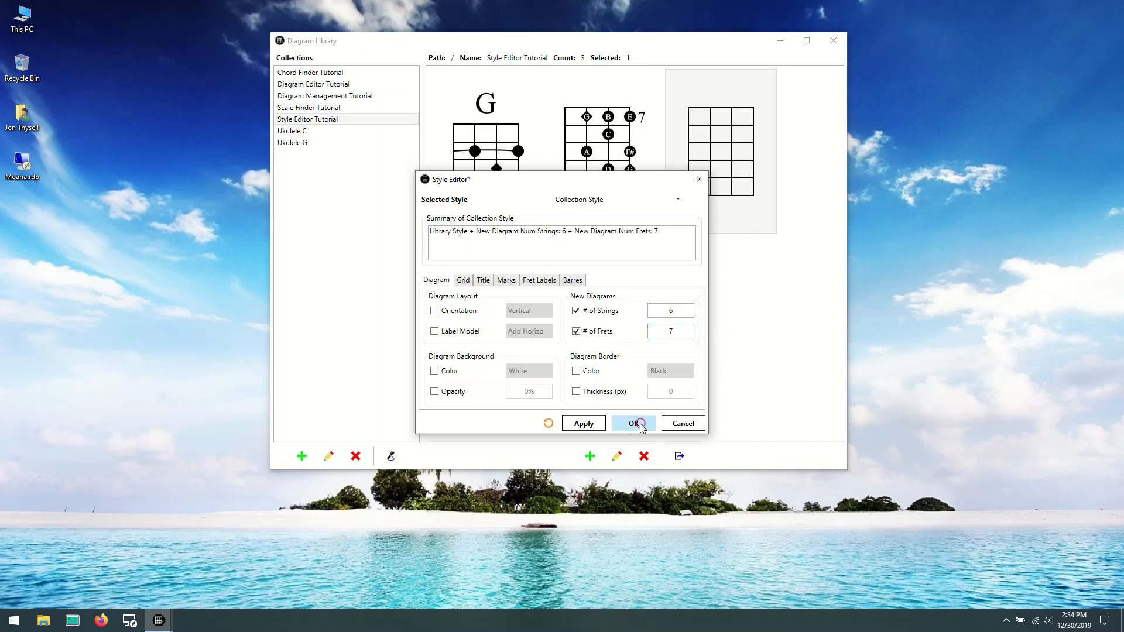
pyautogui.click(590, 456)
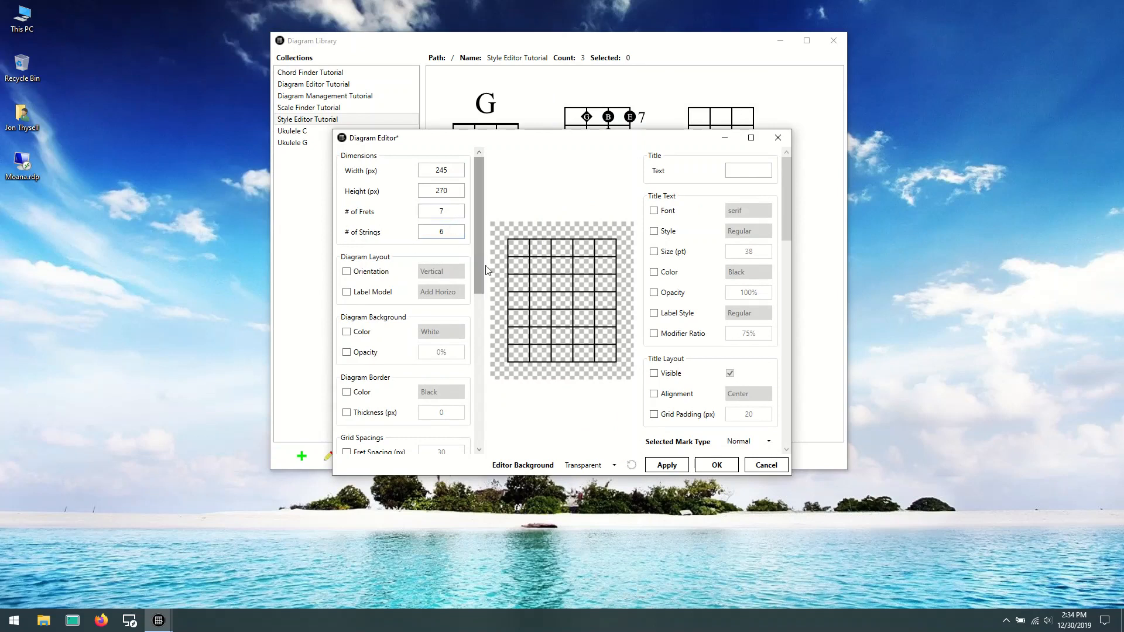
pyautogui.click(716, 466)
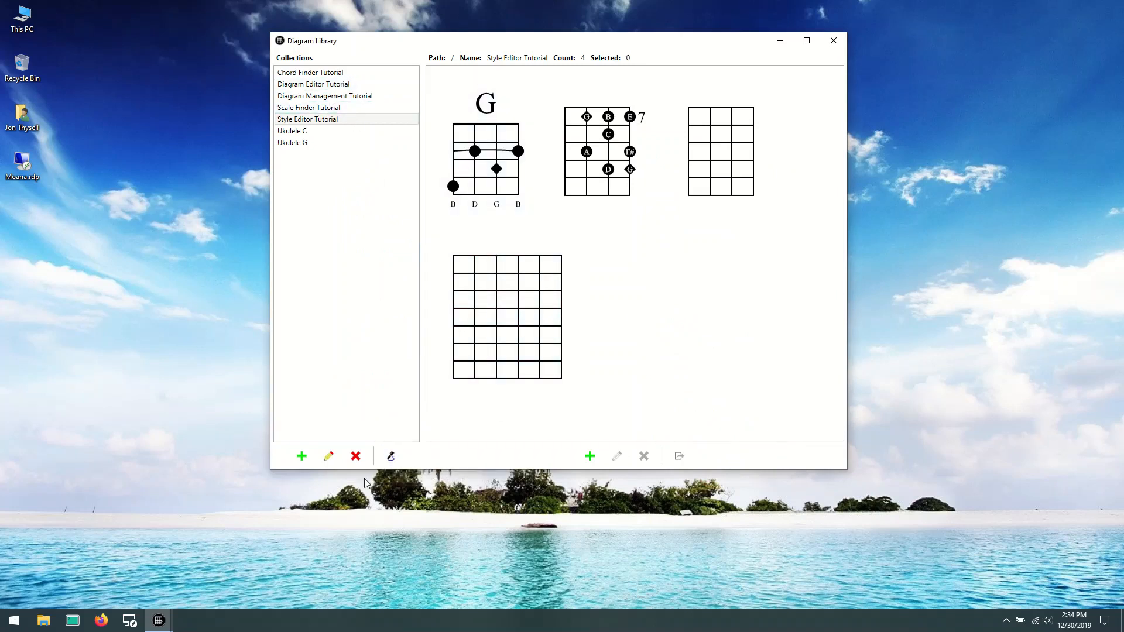
# Step: Reopen the Collection Style and remove its string and fret count overrides for new diagrams
pyautogui.click(391, 456)
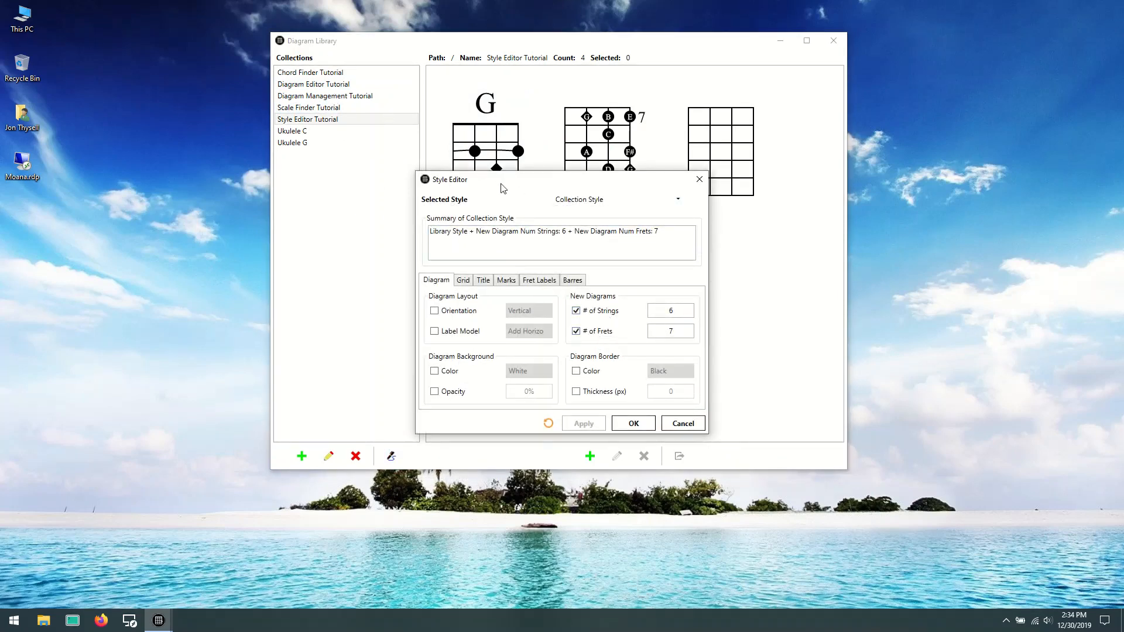
pyautogui.click(620, 200)
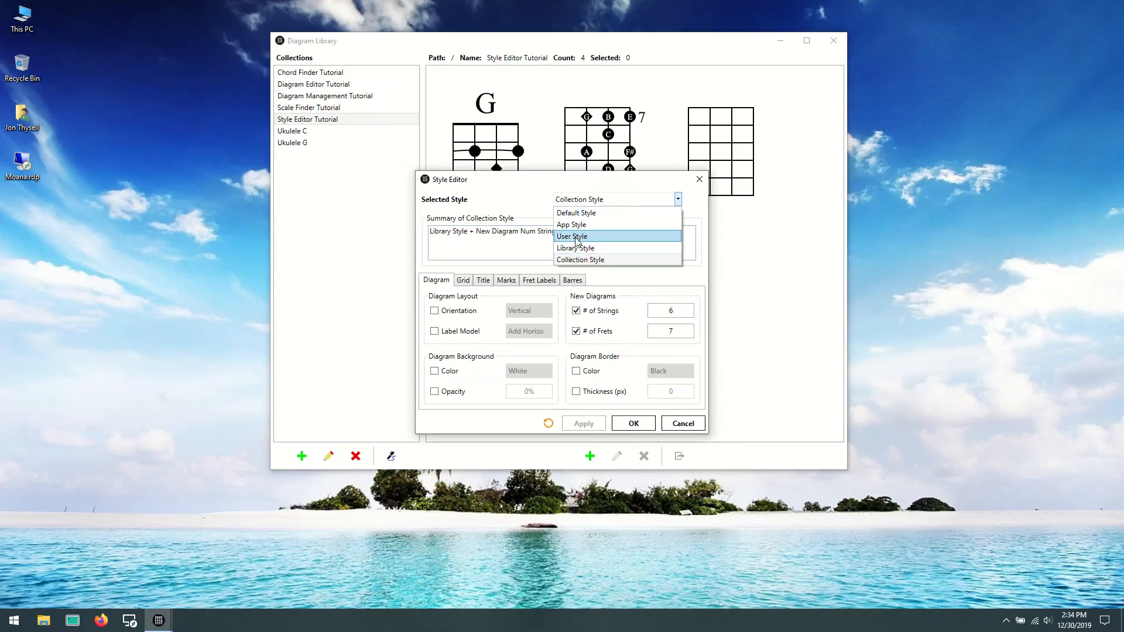
pyautogui.click(520, 192)
pyautogui.click(577, 311)
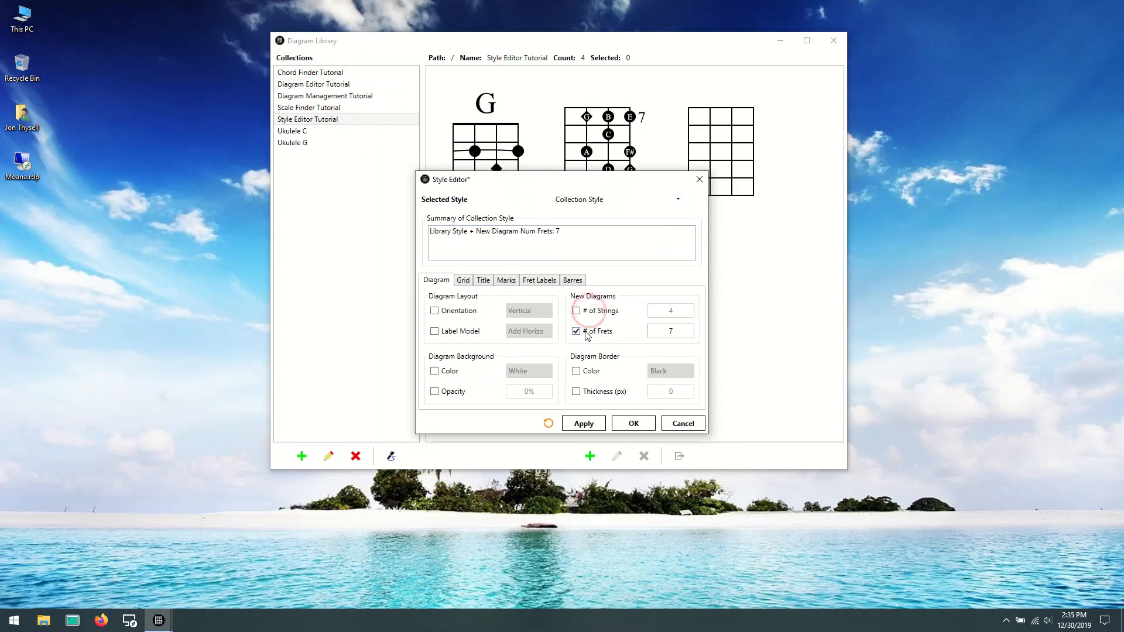
pyautogui.click(585, 331)
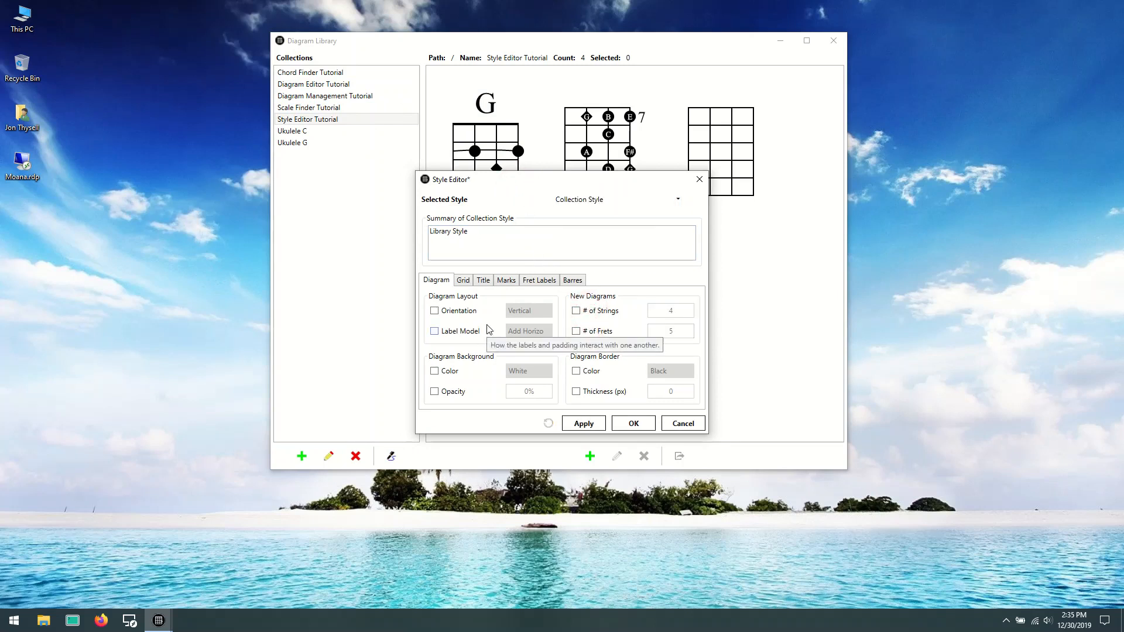
# Step: Examine the Collection Style's settings for Normal and Muted marks and for fret labels, with the editor moved clear of the diagrams
pyautogui.click(506, 281)
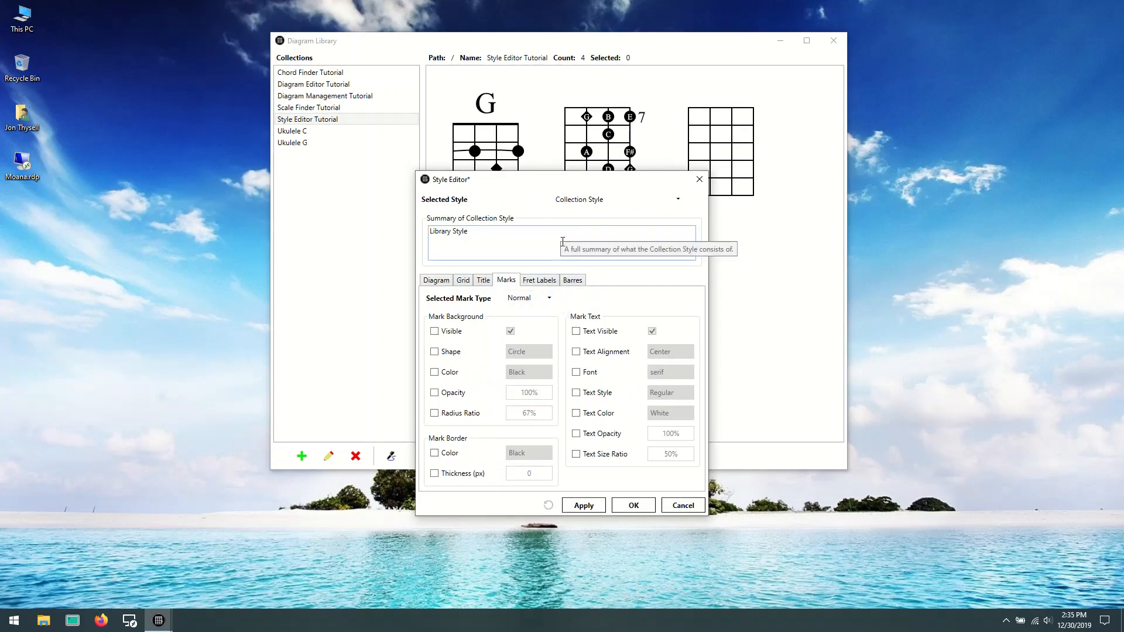
pyautogui.click(549, 299)
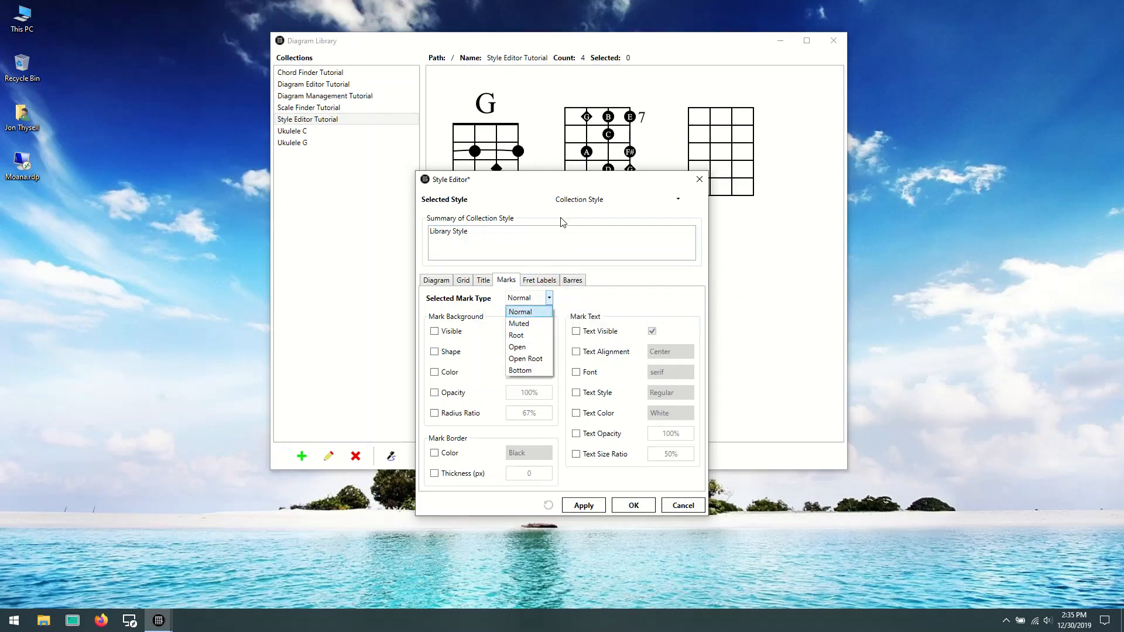
pyautogui.click(530, 325)
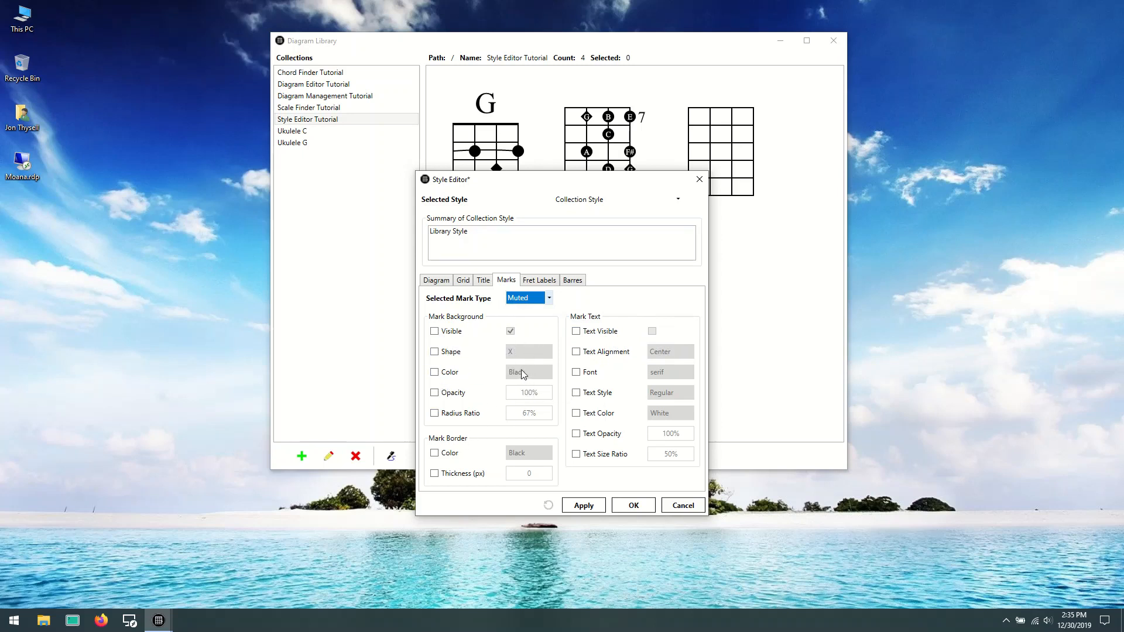
pyautogui.click(549, 297)
pyautogui.click(535, 312)
pyautogui.click(539, 282)
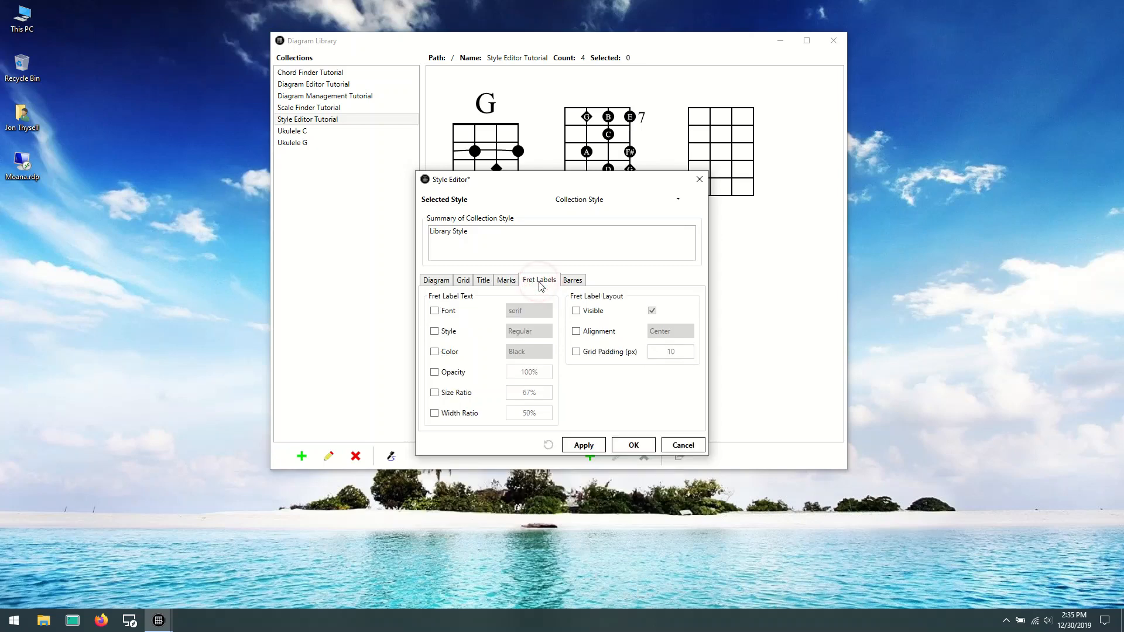
pyautogui.moveTo(519, 179); pyautogui.dragTo(794, 117)
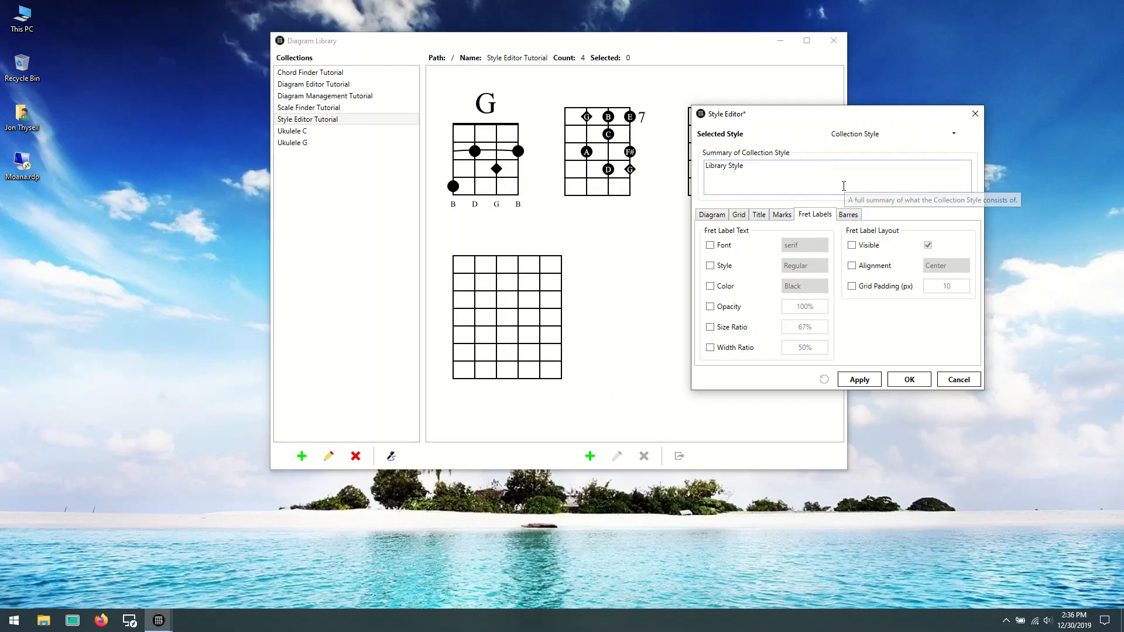
# Step: Close the style editor and delete both blank diagrams from the Style Editor Tutorial collection
pyautogui.click(908, 379)
pyautogui.rightClick(556, 273)
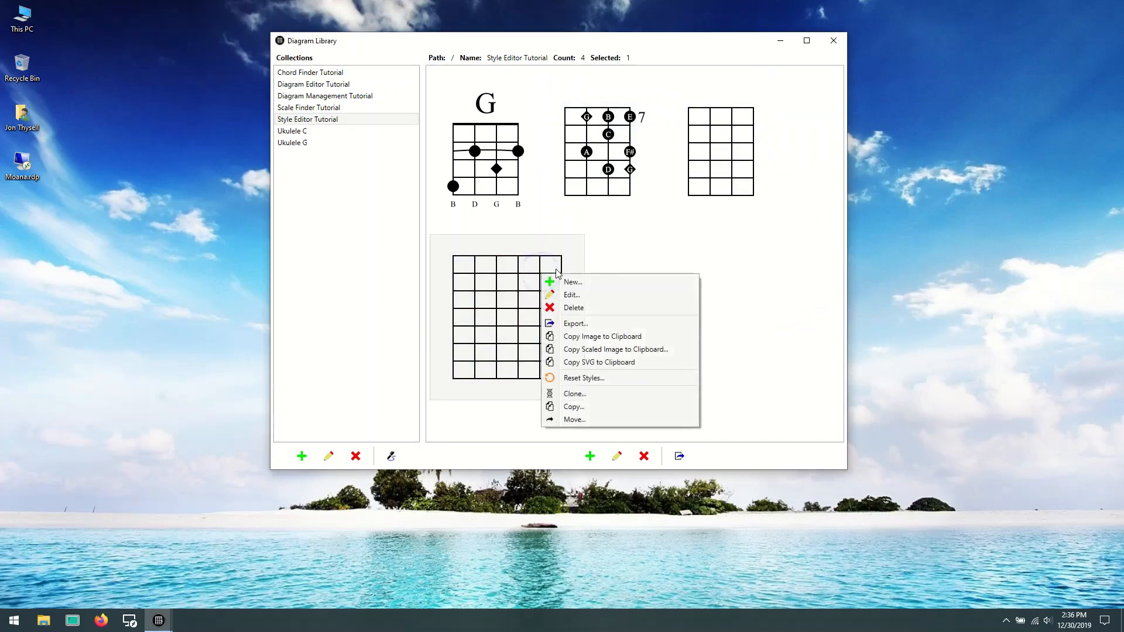
pyautogui.click(573, 307)
pyautogui.click(532, 328)
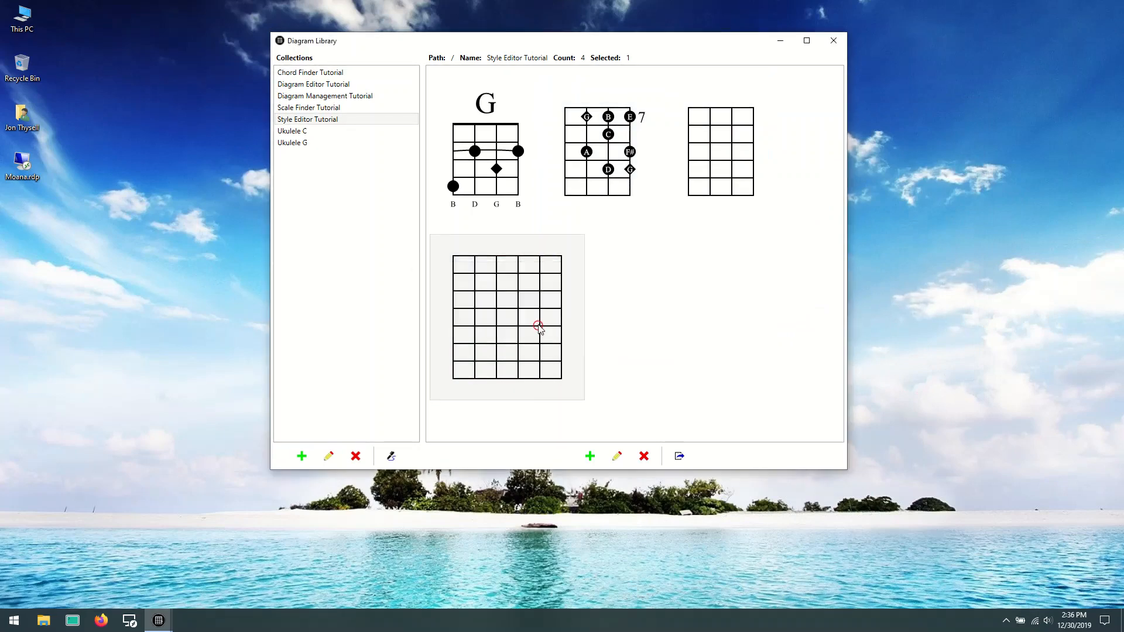
pyautogui.rightClick(740, 155)
pyautogui.click(775, 184)
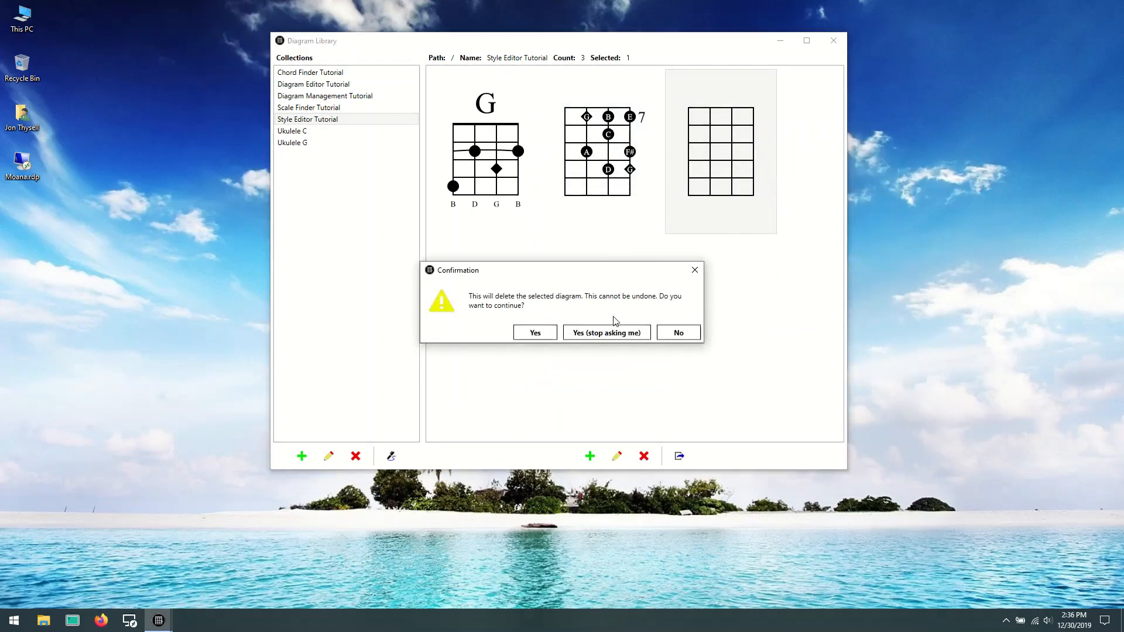
pyautogui.click(532, 332)
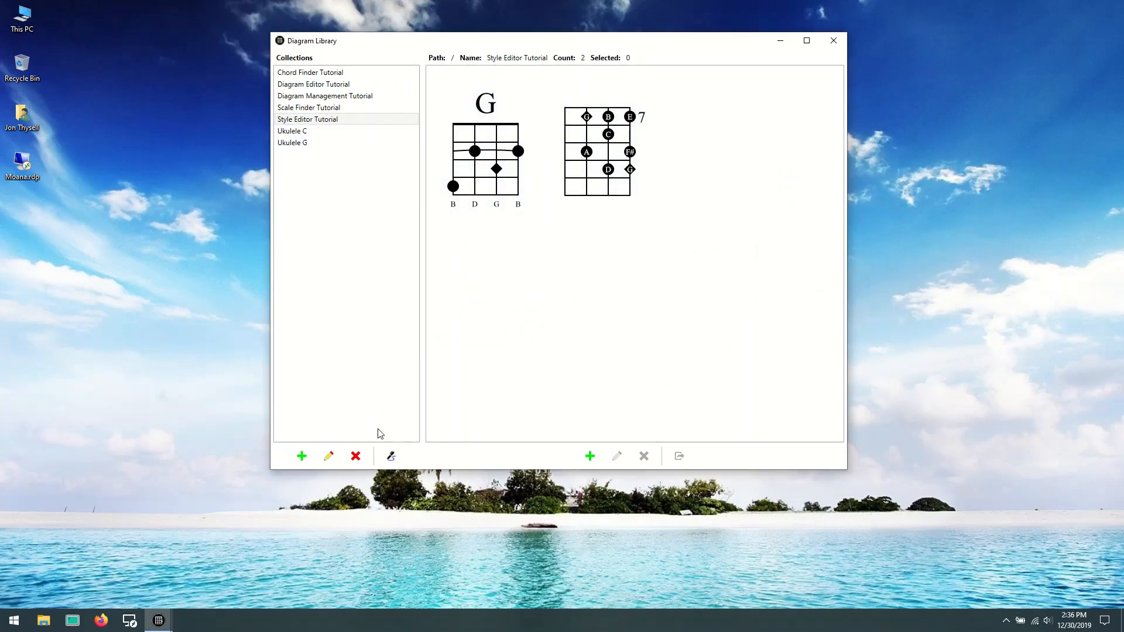
# Step: Override the diagram orientation in the Style Editor Tutorial's Collection Style with Horizontal
pyautogui.click(391, 455)
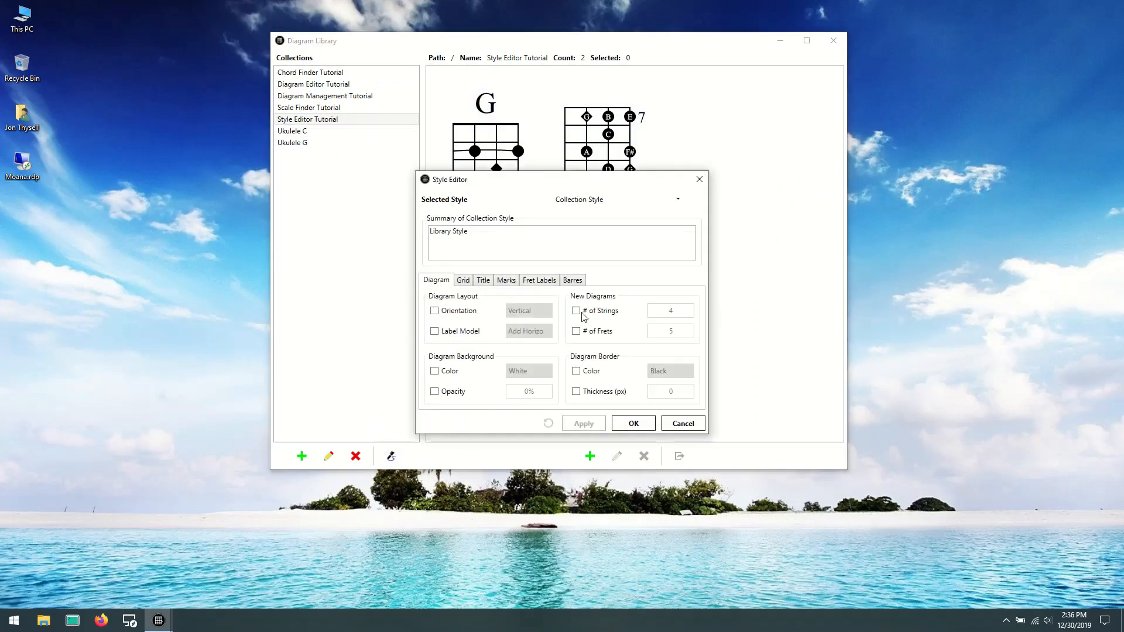
pyautogui.click(460, 310)
pyautogui.click(547, 311)
pyautogui.click(529, 338)
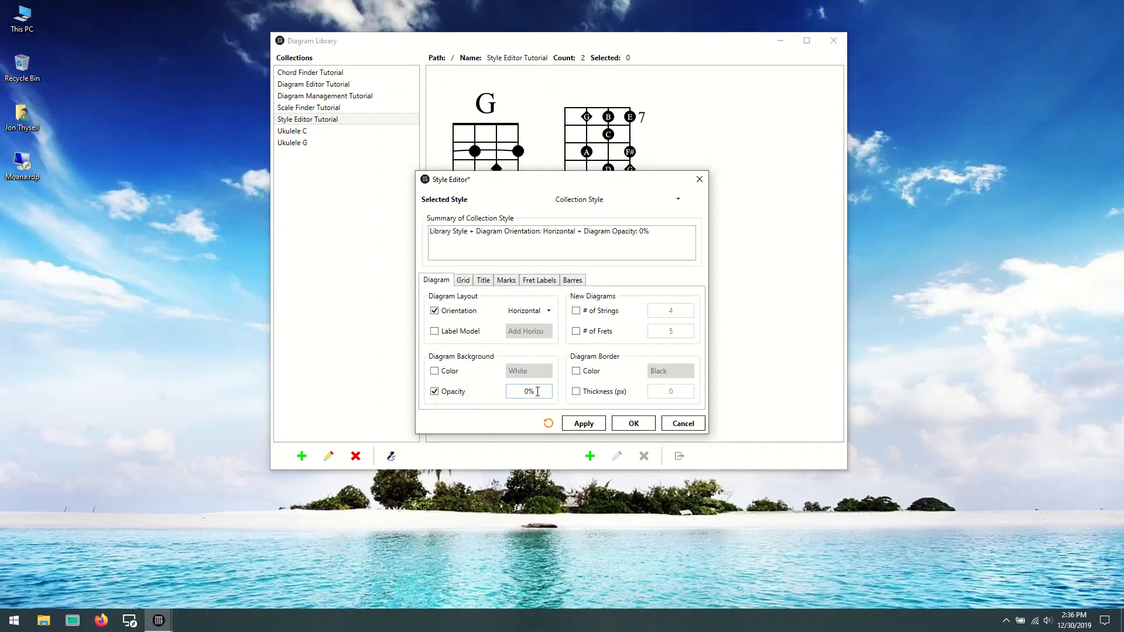
# Step: Leave diagram opacity inherited, override the diagram border thickness with 2 px, and save the Collection Style
pyautogui.click(449, 391)
pyautogui.click(589, 393)
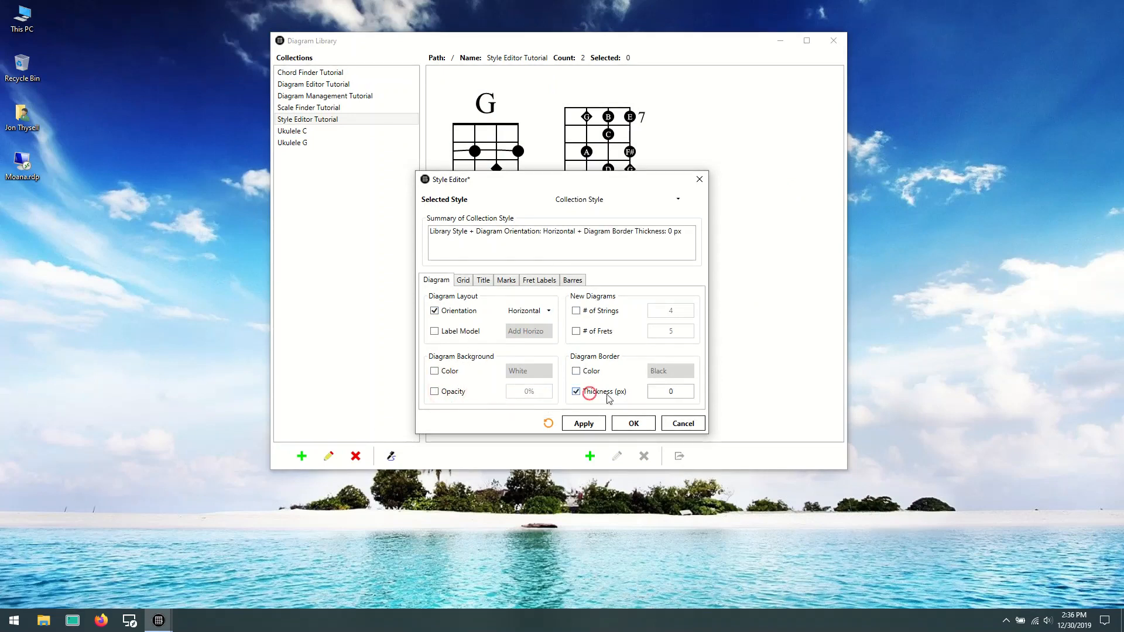
pyautogui.doubleClick(677, 392)
pyautogui.write('2')
pyautogui.click(636, 424)
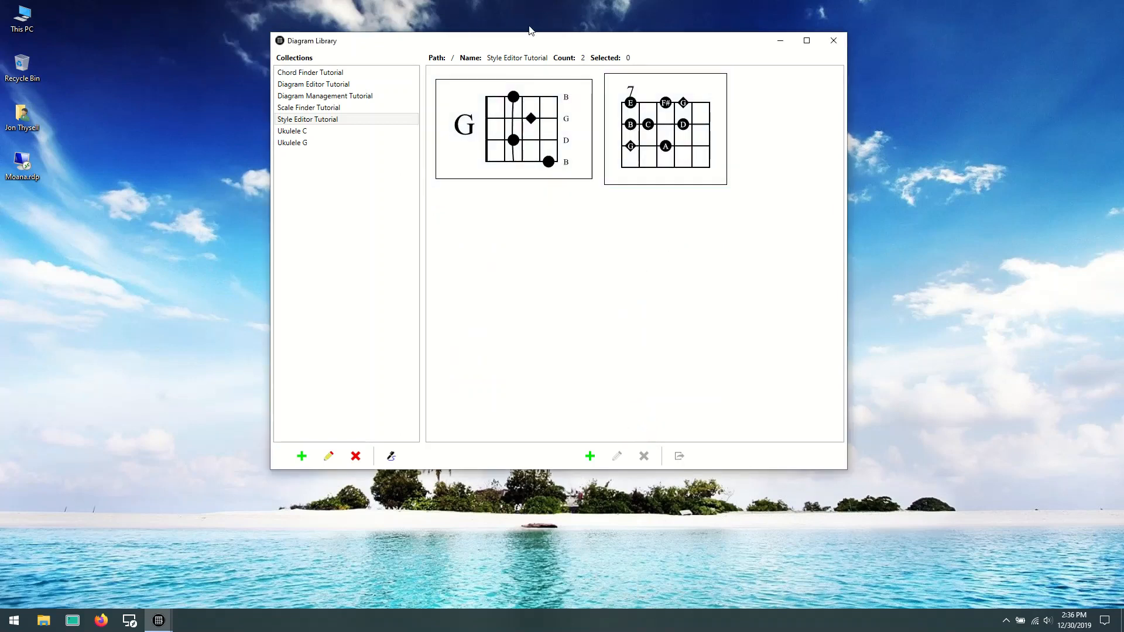
# Step: Clone the Style Editor Tutorial collection as "Style Editor Tutorial (1)" and compare the diagrams in both collections
pyautogui.rightClick(320, 120)
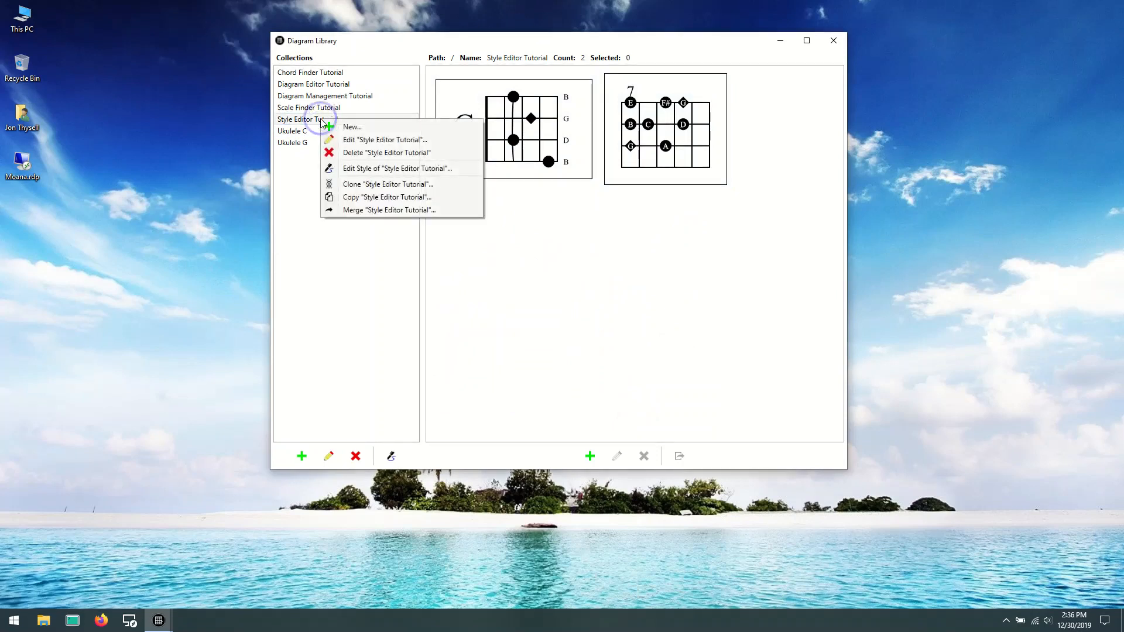
pyautogui.click(382, 186)
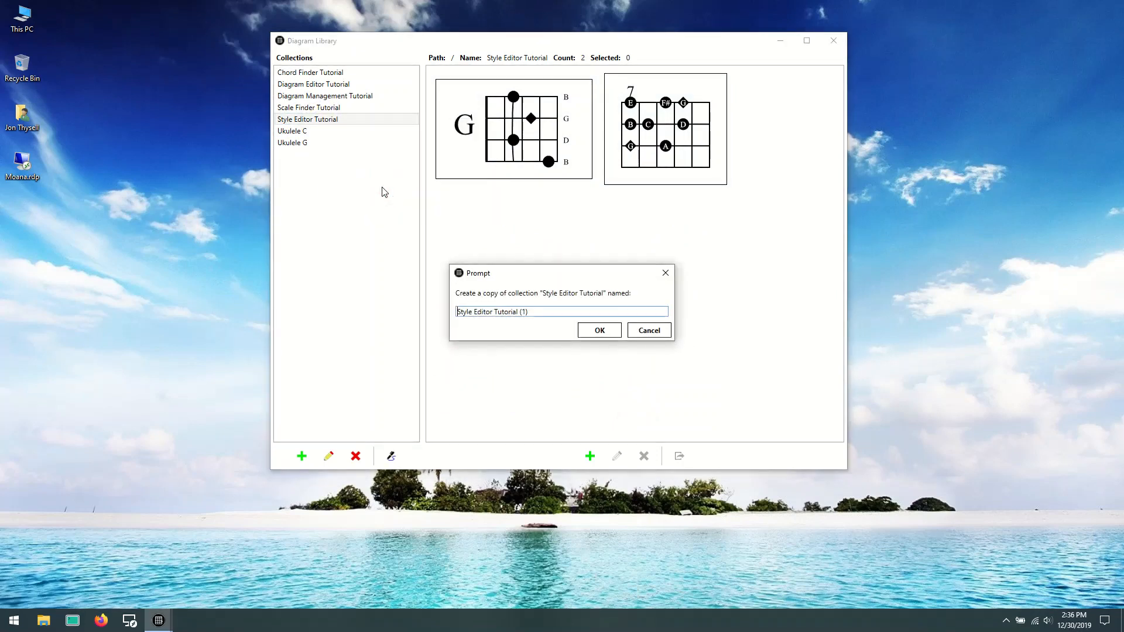
pyautogui.click(520, 312)
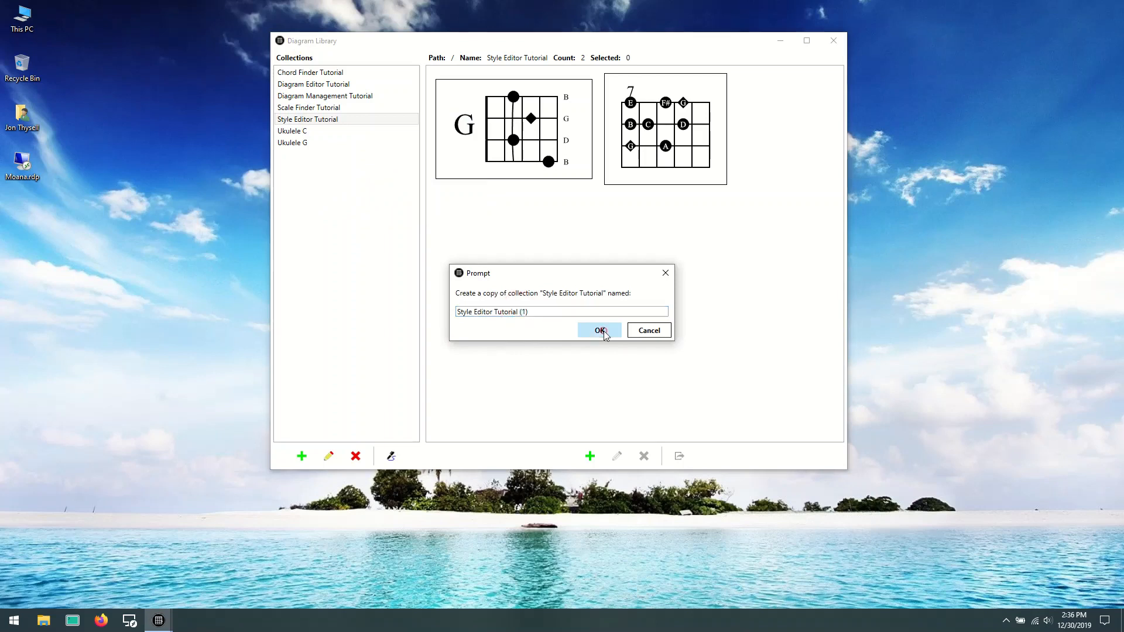
pyautogui.click(603, 331)
pyautogui.click(341, 132)
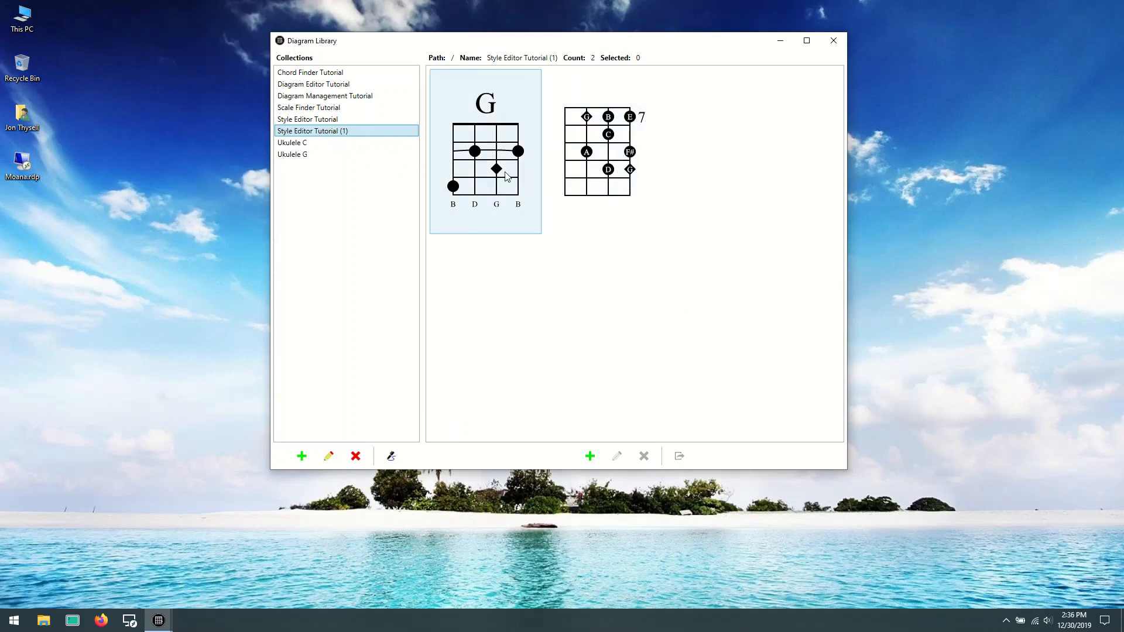
pyautogui.click(335, 121)
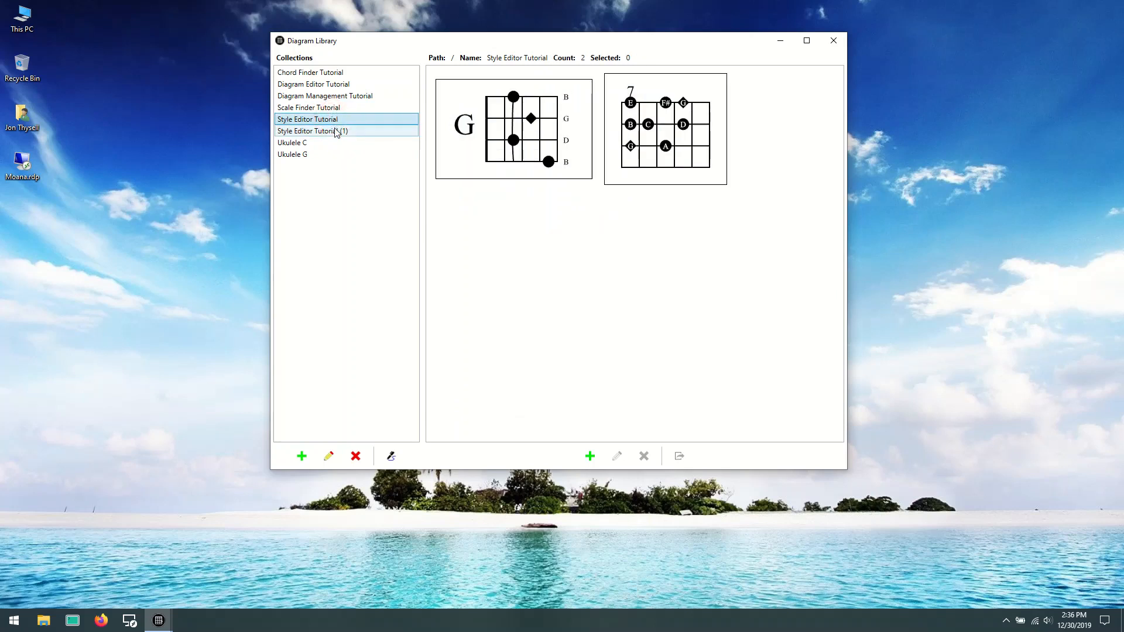
pyautogui.click(339, 132)
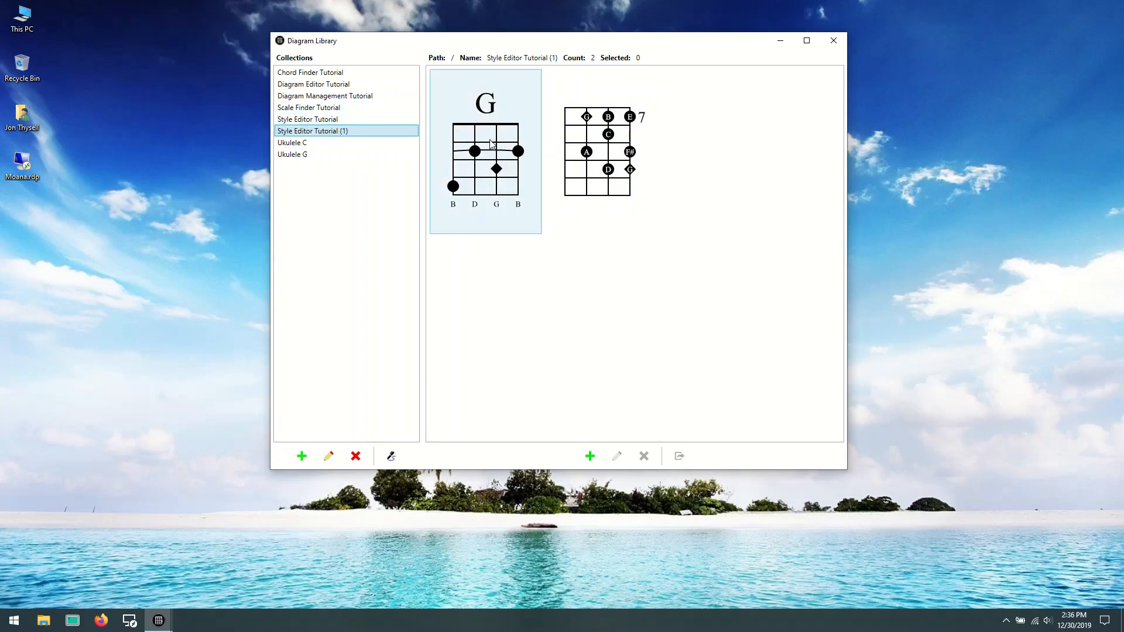
# Step: Move the scale diagram from Style Editor Tutorial into Style Editor Tutorial (1) and view that collection
pyautogui.click(325, 120)
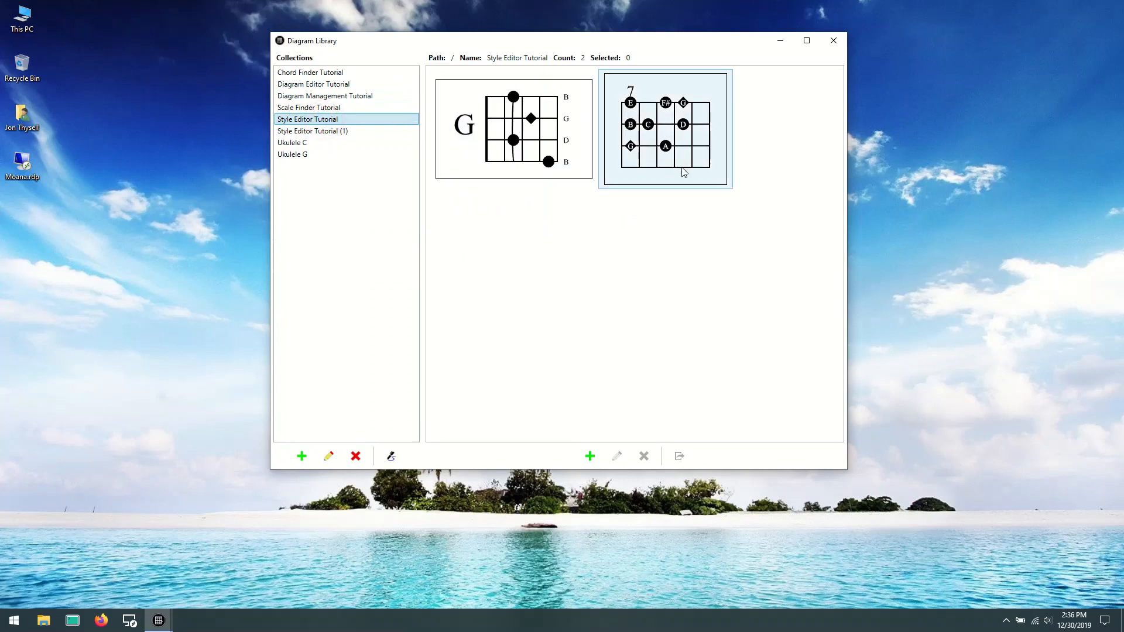
pyautogui.click(658, 123)
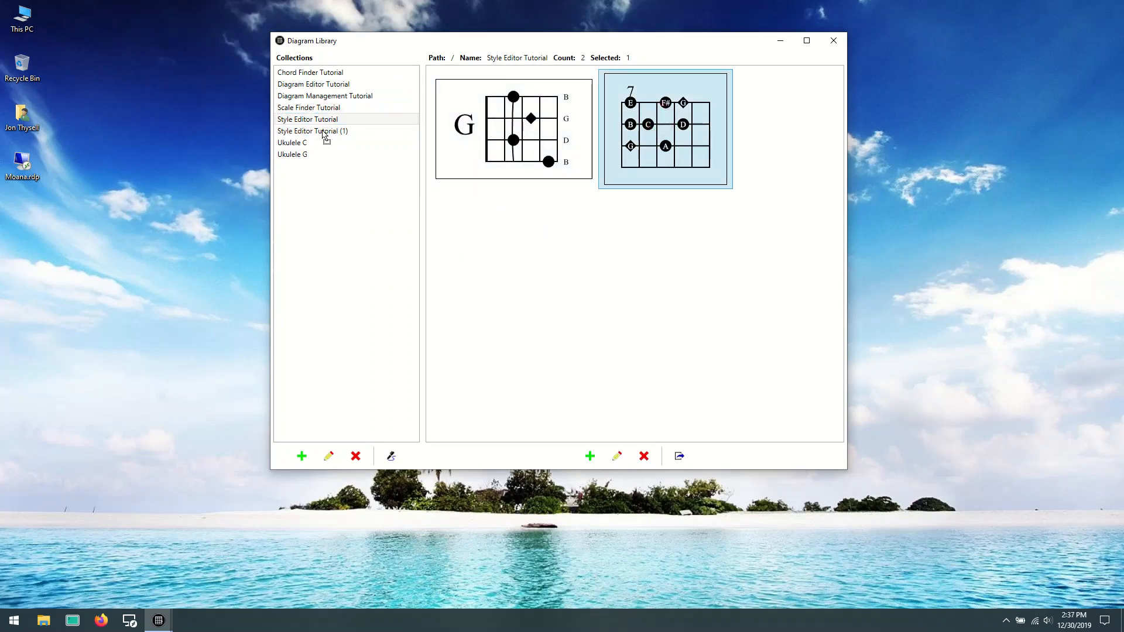
pyautogui.moveTo(322, 132); pyautogui.dragTo(323, 132)
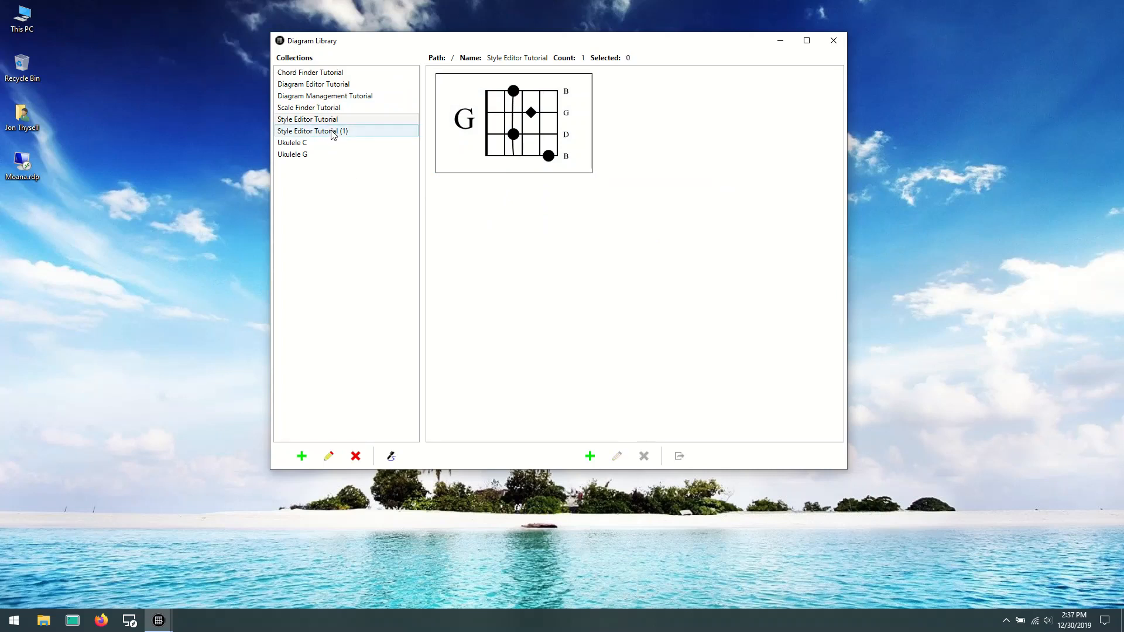
pyautogui.click(332, 133)
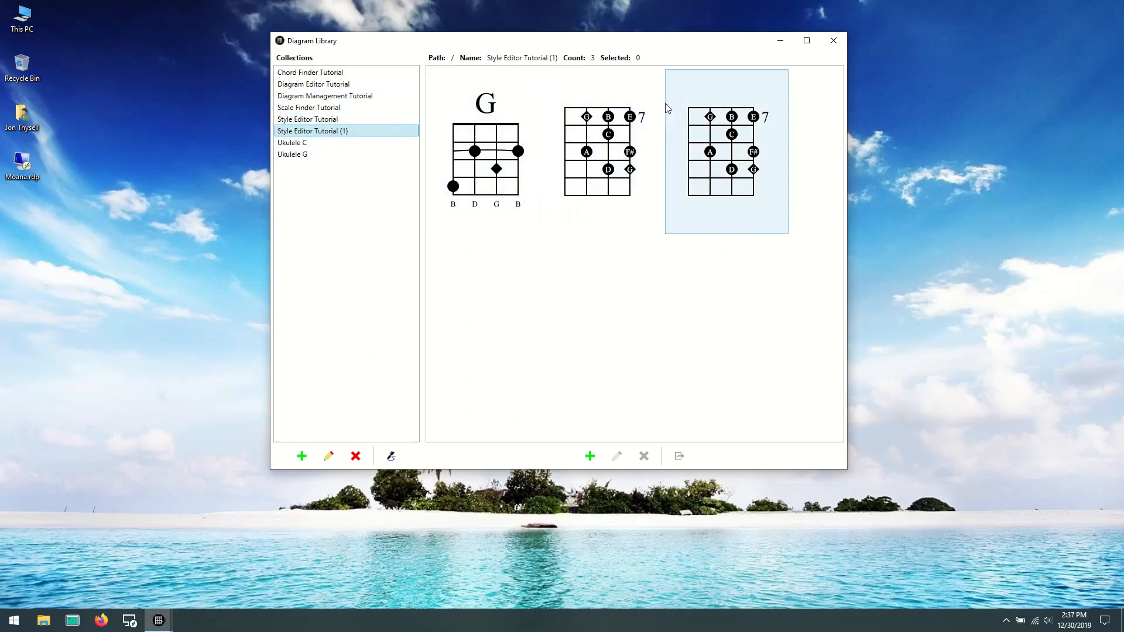
# Step: Move the last scale diagram from Style Editor Tutorial (1) back into Style Editor Tutorial and view that collection
pyautogui.click(731, 160)
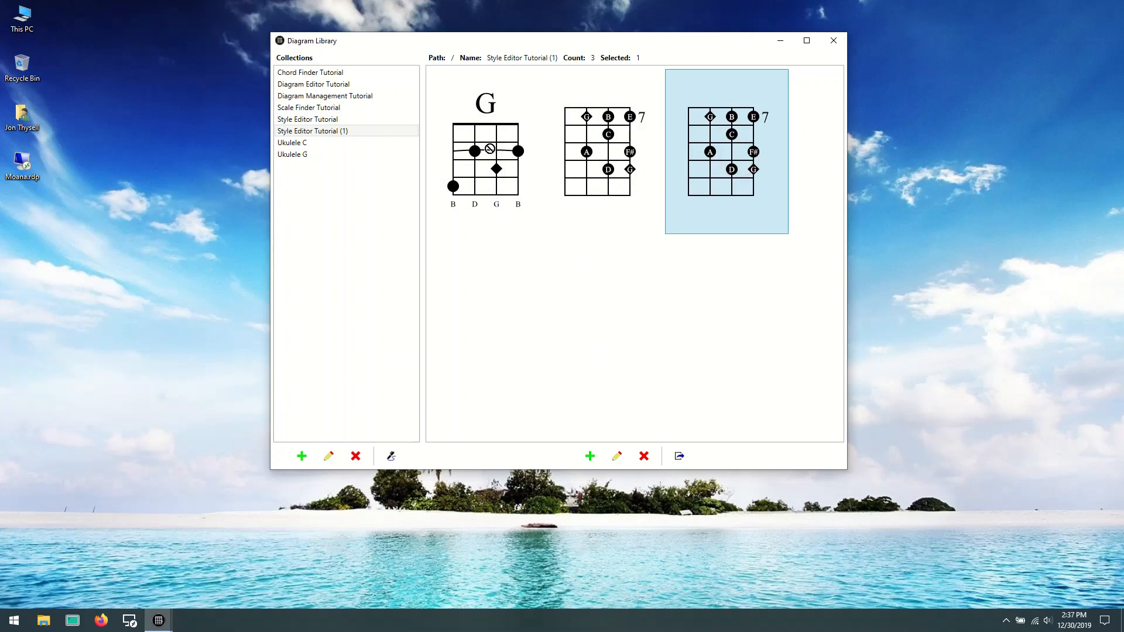
pyautogui.moveTo(430, 108); pyautogui.dragTo(329, 120)
pyautogui.moveTo(336, 124); pyautogui.dragTo(329, 123)
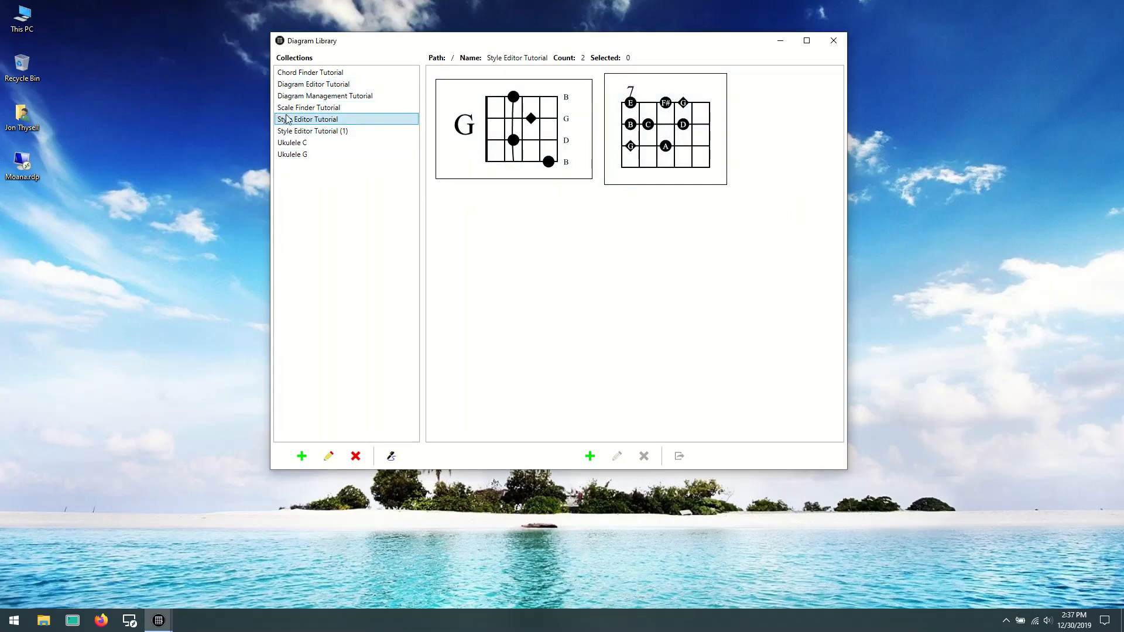
# Step: Move the C chord diagram from the Ukulele C collection into Style Editor Tutorial and view that collection
pyautogui.click(310, 146)
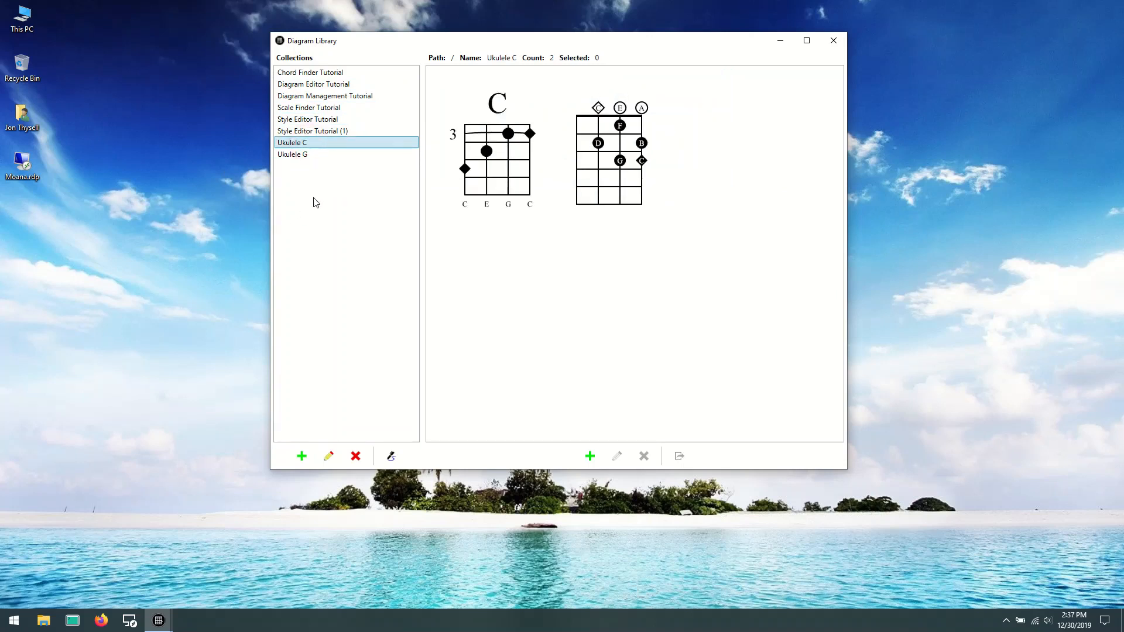
pyautogui.click(523, 175)
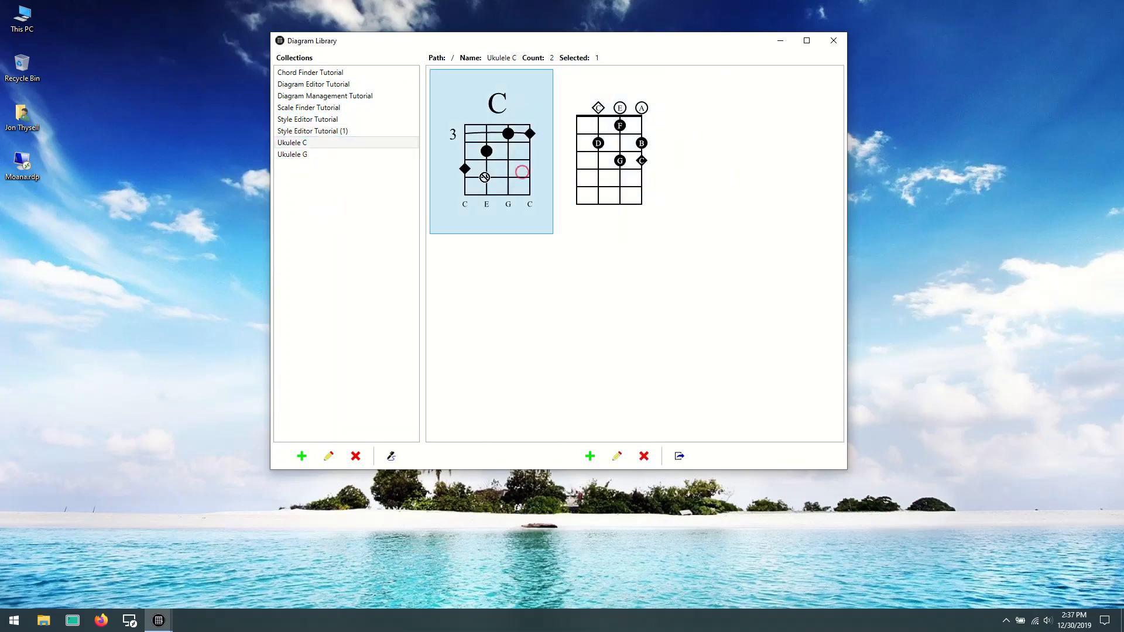
pyautogui.moveTo(312, 120); pyautogui.dragTo(324, 120)
pyautogui.click(326, 120)
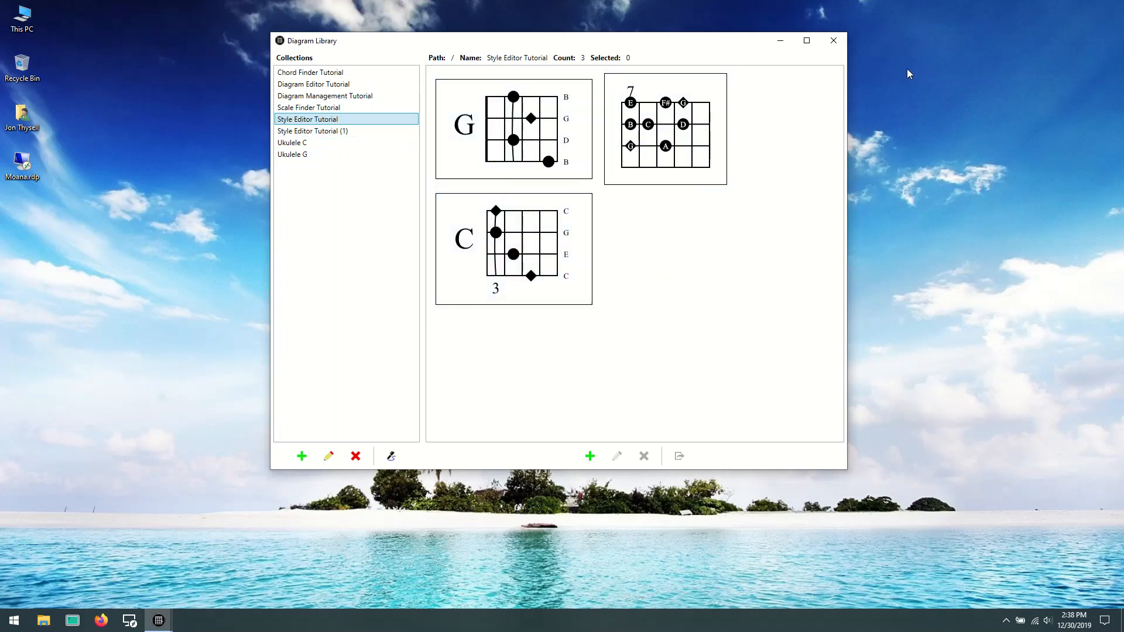
# Step: Close the Diagram Library and search the Chord Finder for C major guitar chords in standard tuning
pyautogui.click(834, 40)
pyautogui.click(622, 247)
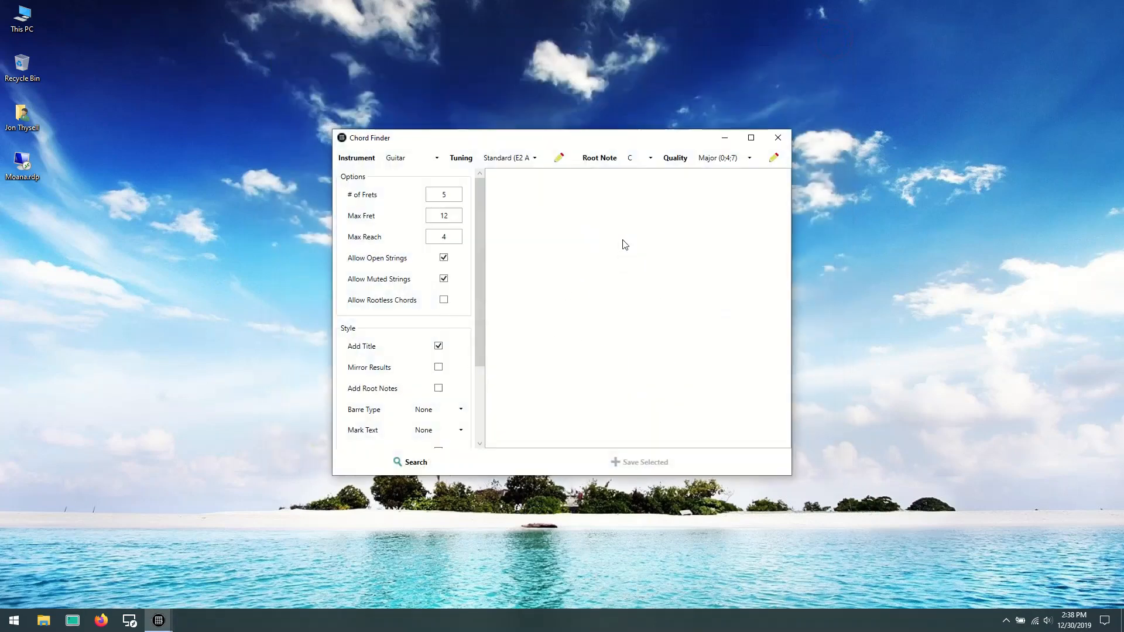
pyautogui.click(437, 461)
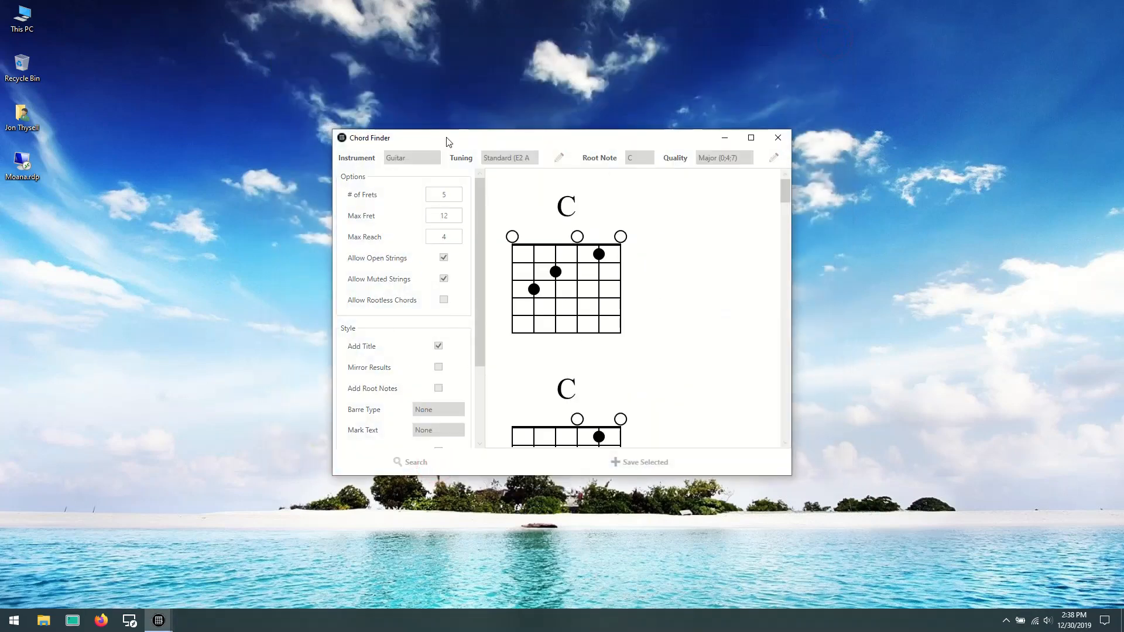
pyautogui.moveTo(446, 138); pyautogui.dragTo(365, 62)
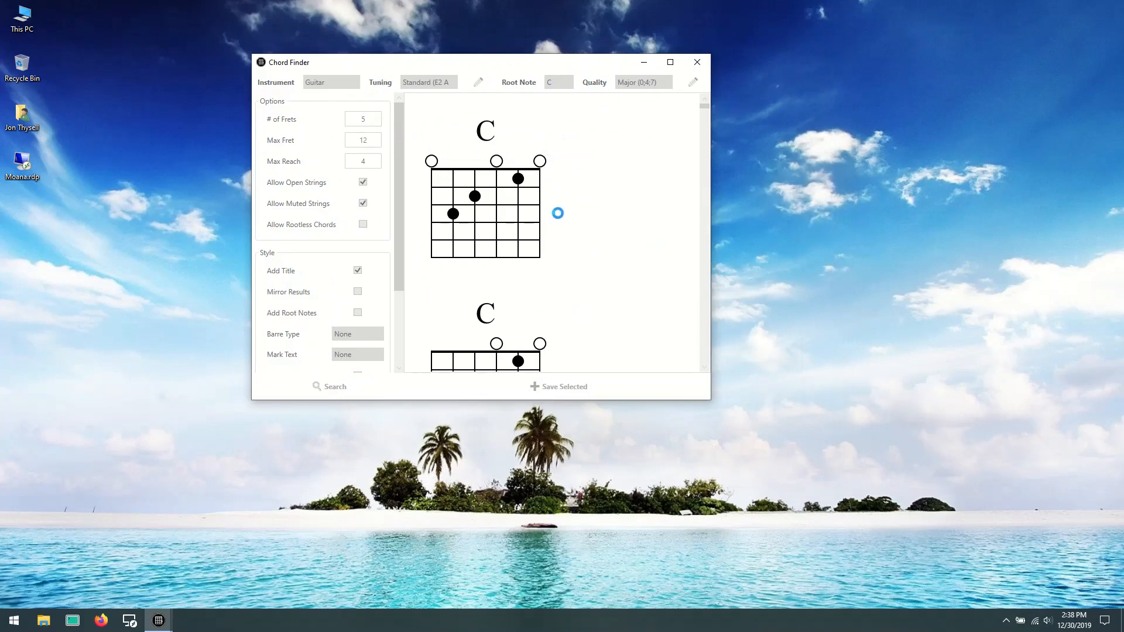
# Step: Save the first C chord result to the Style Editor Tutorial collection
pyautogui.click(497, 178)
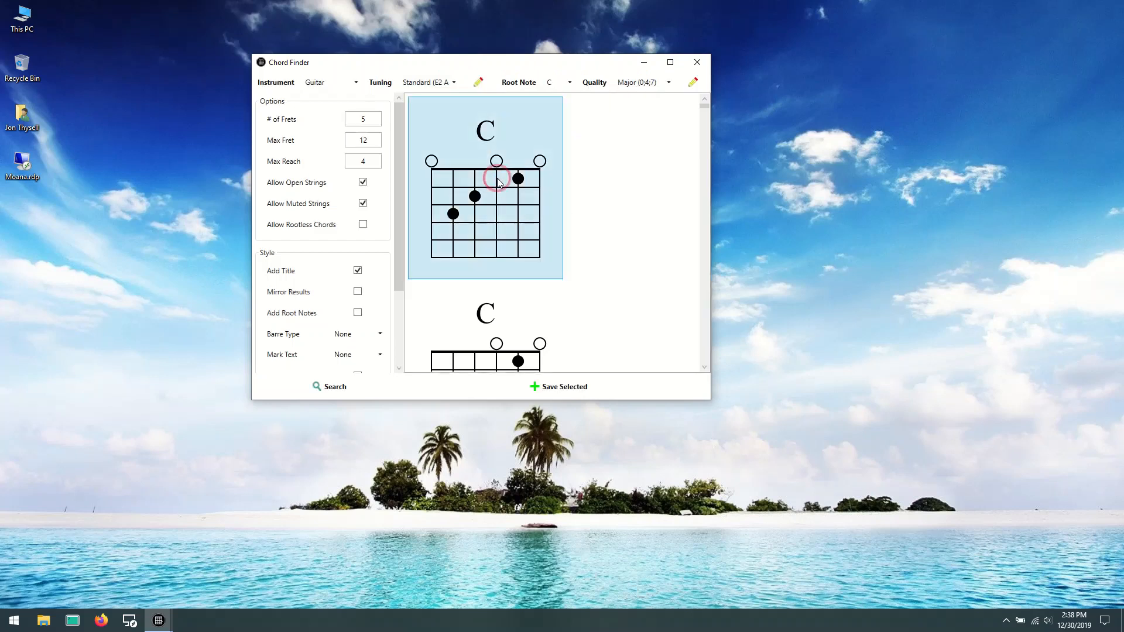
pyautogui.click(556, 386)
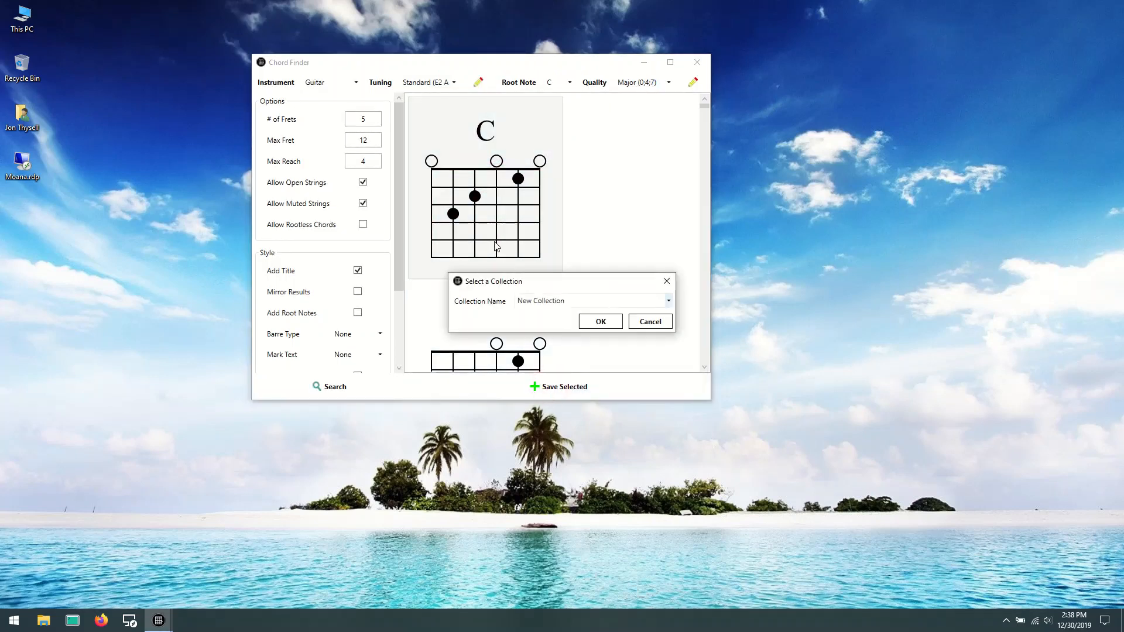
pyautogui.click(668, 301)
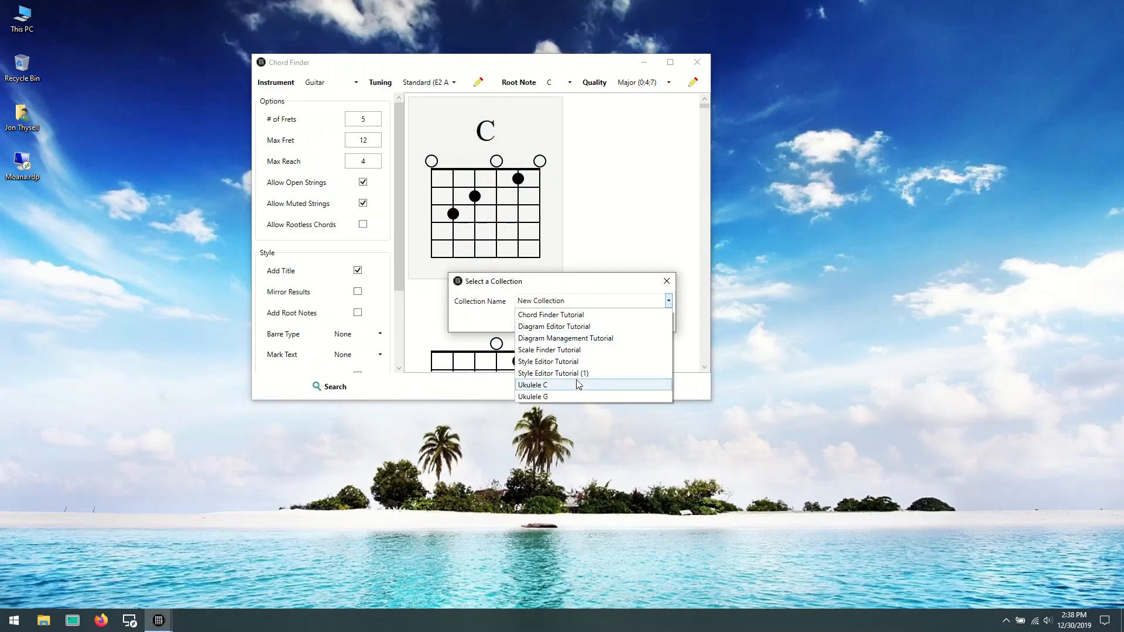
pyautogui.click(575, 362)
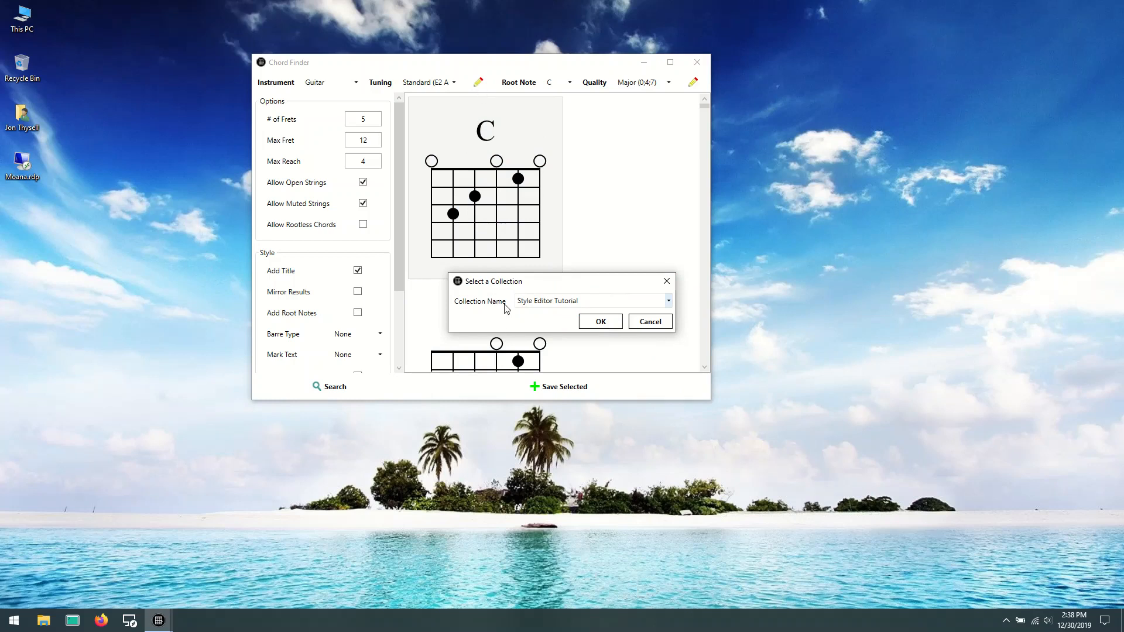
pyautogui.click(600, 322)
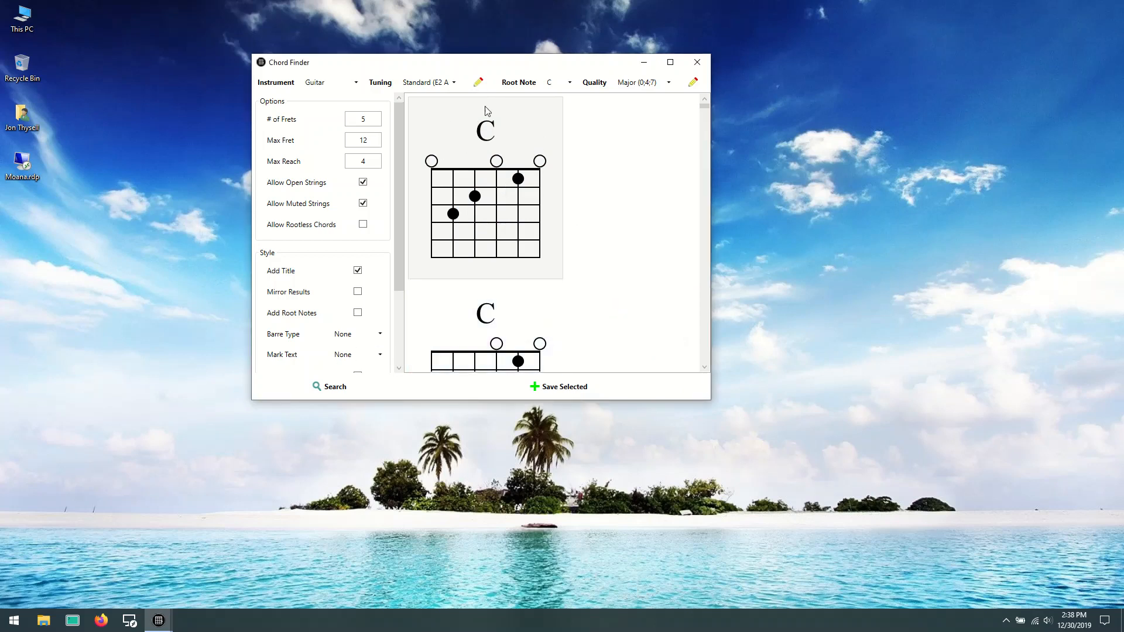
# Step: Close the Chord Finder, reopen the Diagram Library, and examine the Style Editor Tutorial collection through its last diagram
pyautogui.click(697, 62)
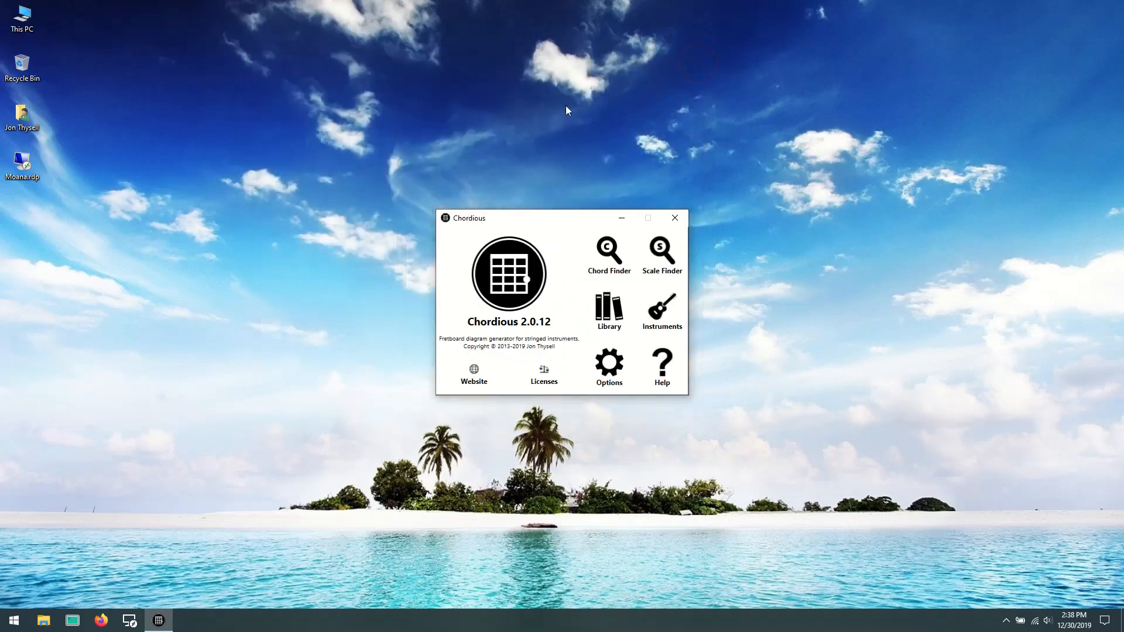
pyautogui.click(599, 323)
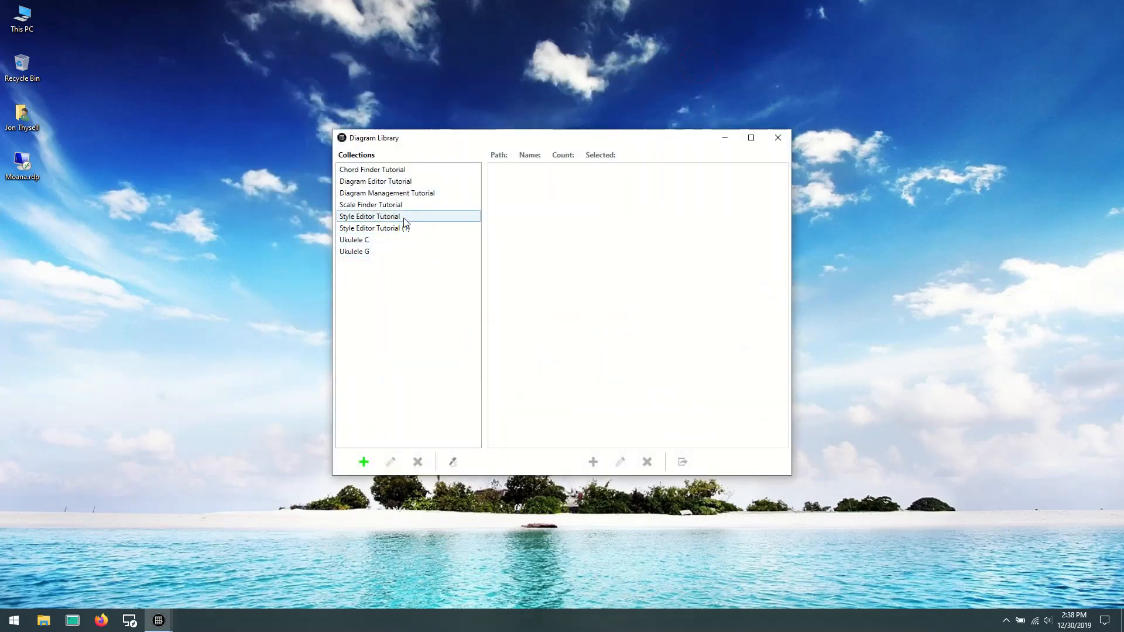
pyautogui.click(390, 217)
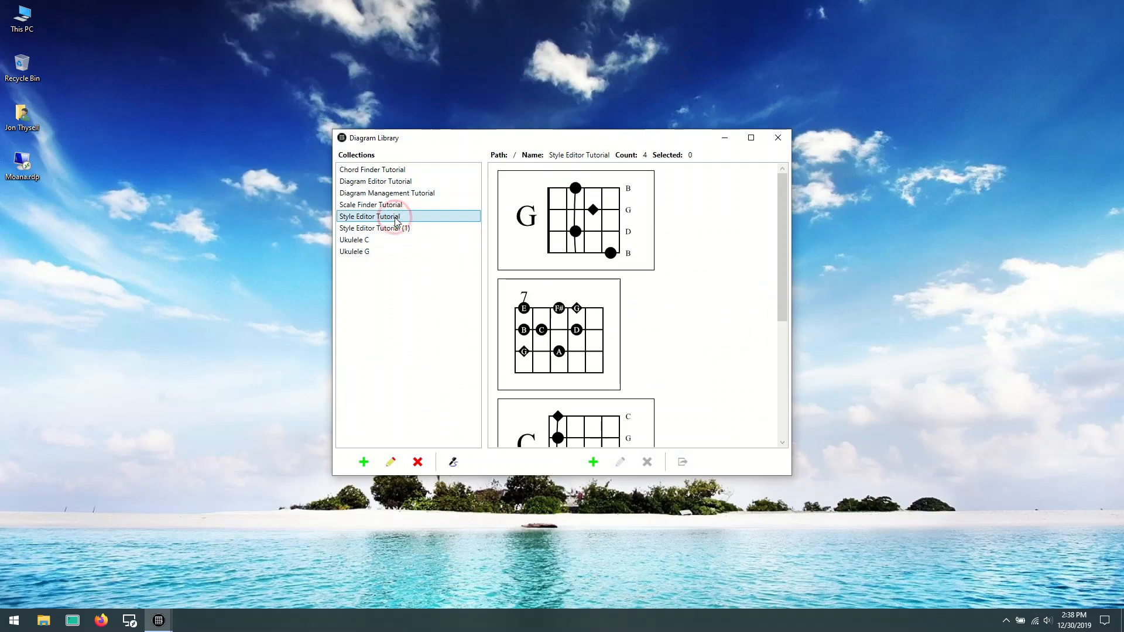
pyautogui.moveTo(781, 222); pyautogui.dragTo(781, 338)
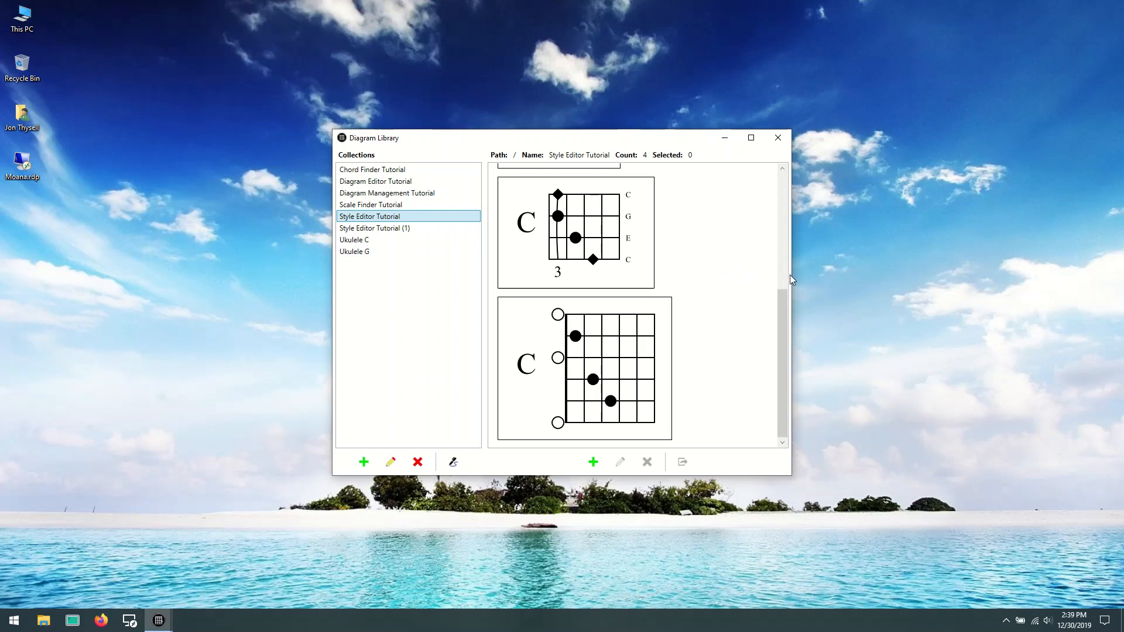
# Step: Open the six-string C chord diagram from the Style Editor Tutorial collection for editing and widen the editor window
pyautogui.click(784, 325)
pyautogui.moveTo(784, 325)
pyautogui.mouseDown()
pyautogui.moveTo(781, 171)
pyautogui.moveTo(787, 328)
pyautogui.mouseUp()
pyautogui.doubleClick(590, 329)
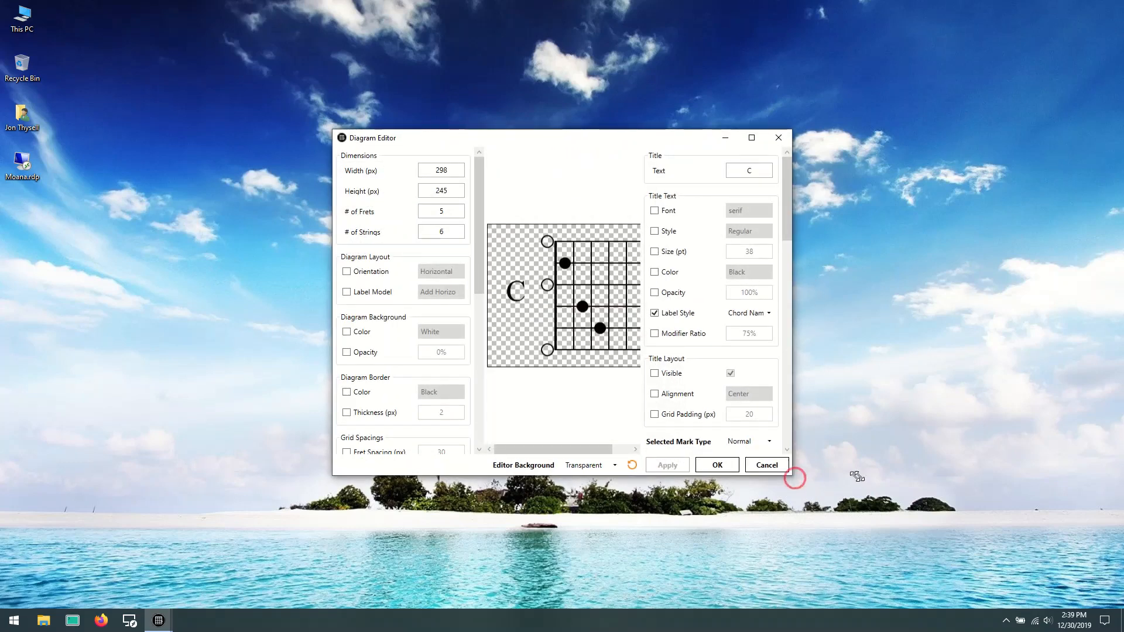
pyautogui.moveTo(792, 474); pyautogui.dragTo(925, 474)
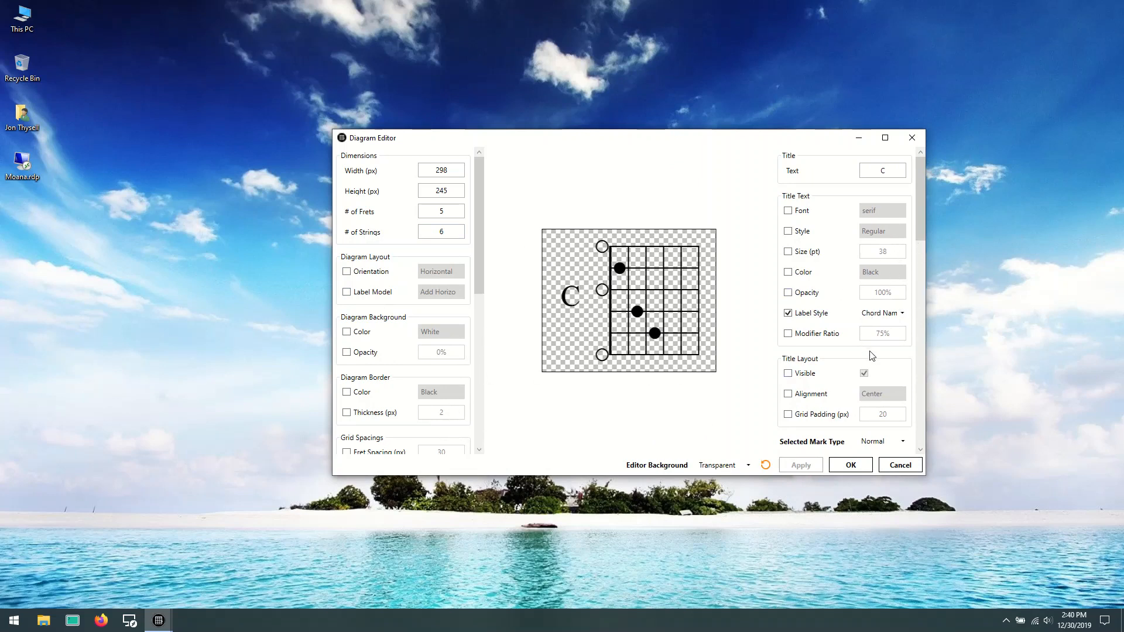
# Step: Override the C chord diagram's title grid padding with 0 px and save the diagram
pyautogui.moveTo(917, 218); pyautogui.dragTo(918, 235)
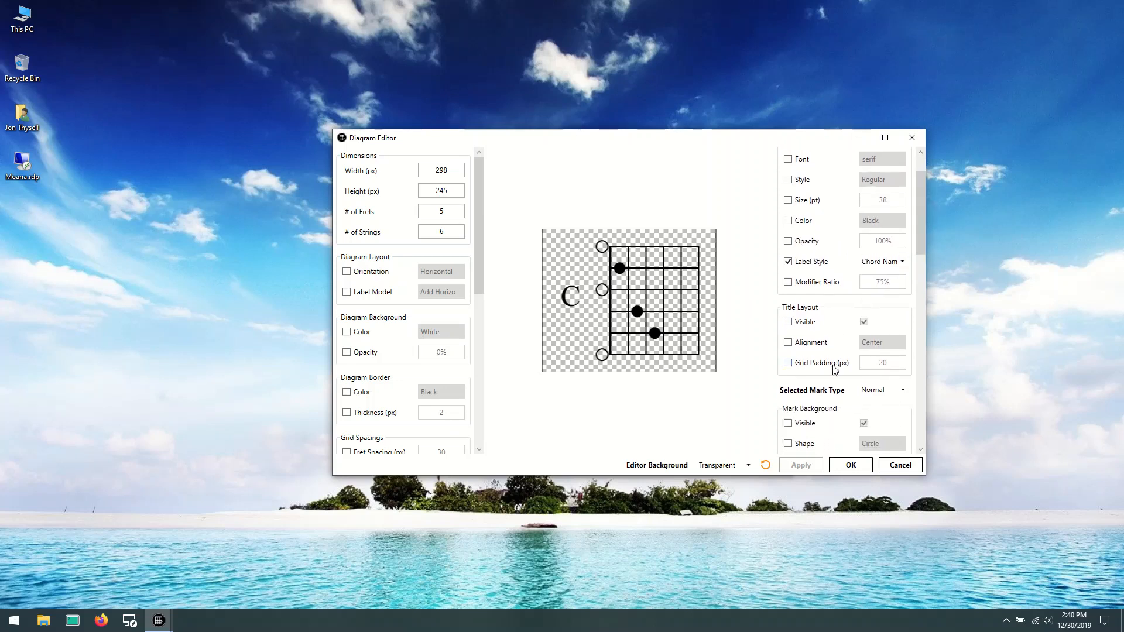
pyautogui.click(877, 360)
pyautogui.doubleClick(882, 363)
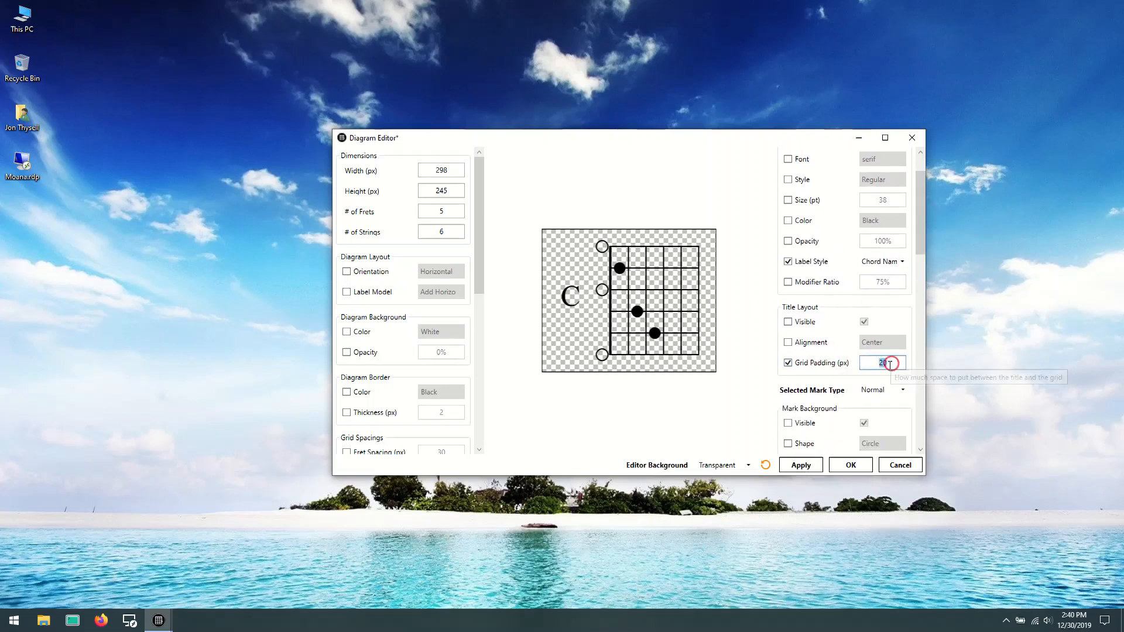
pyautogui.write('0')
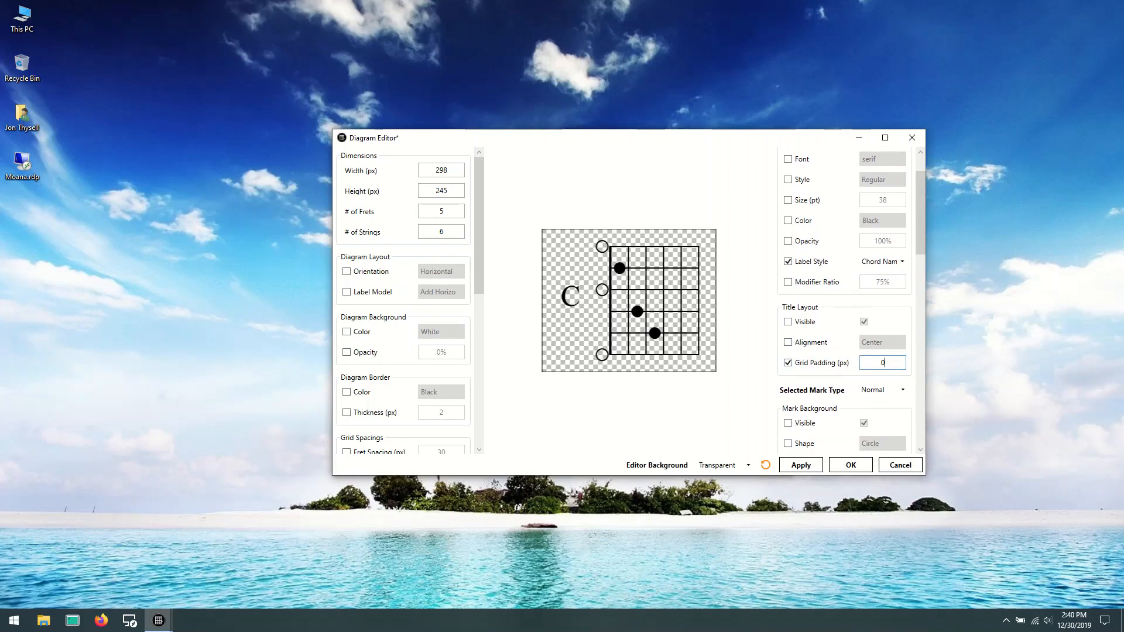
pyautogui.click(743, 351)
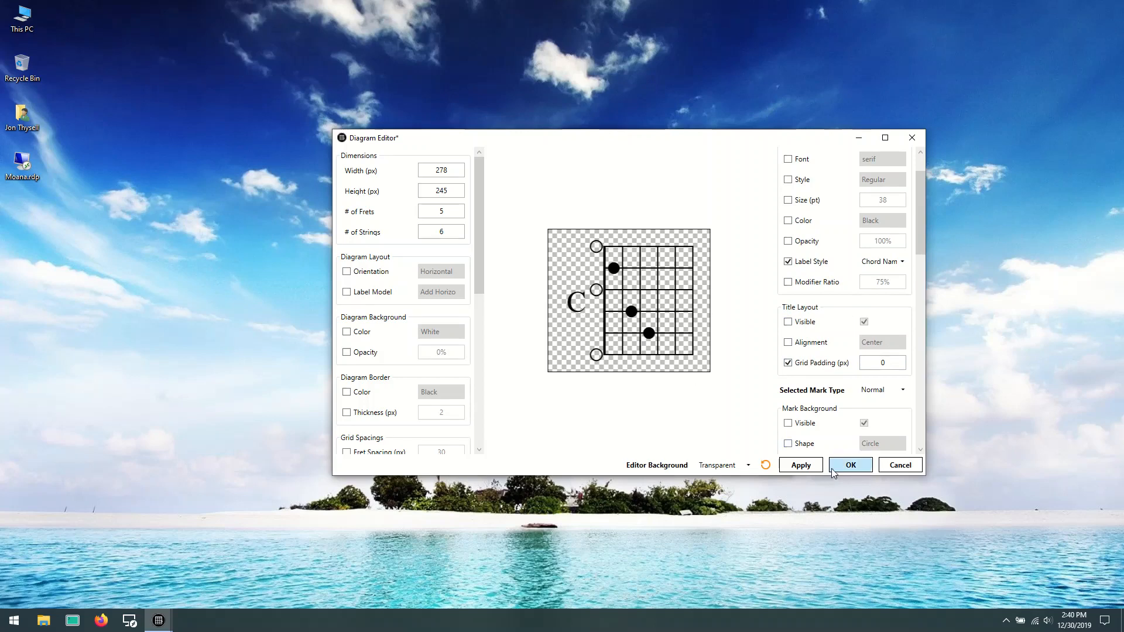
pyautogui.click(850, 465)
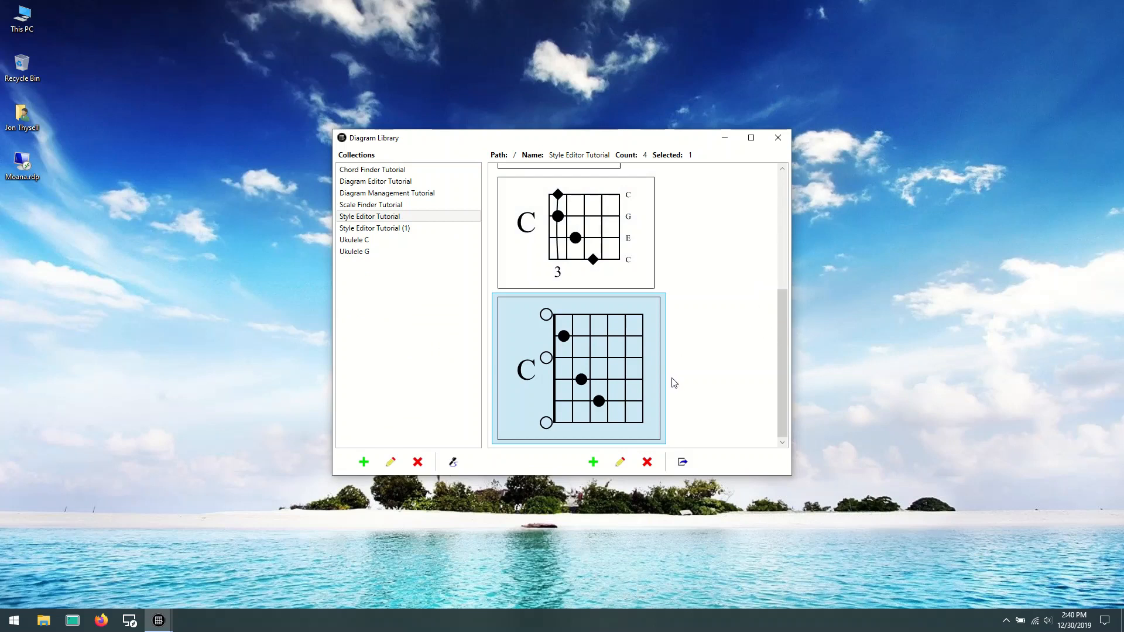
# Step: Open the Collection Style of the Style Editor Tutorial collection for editing
pyautogui.click(454, 464)
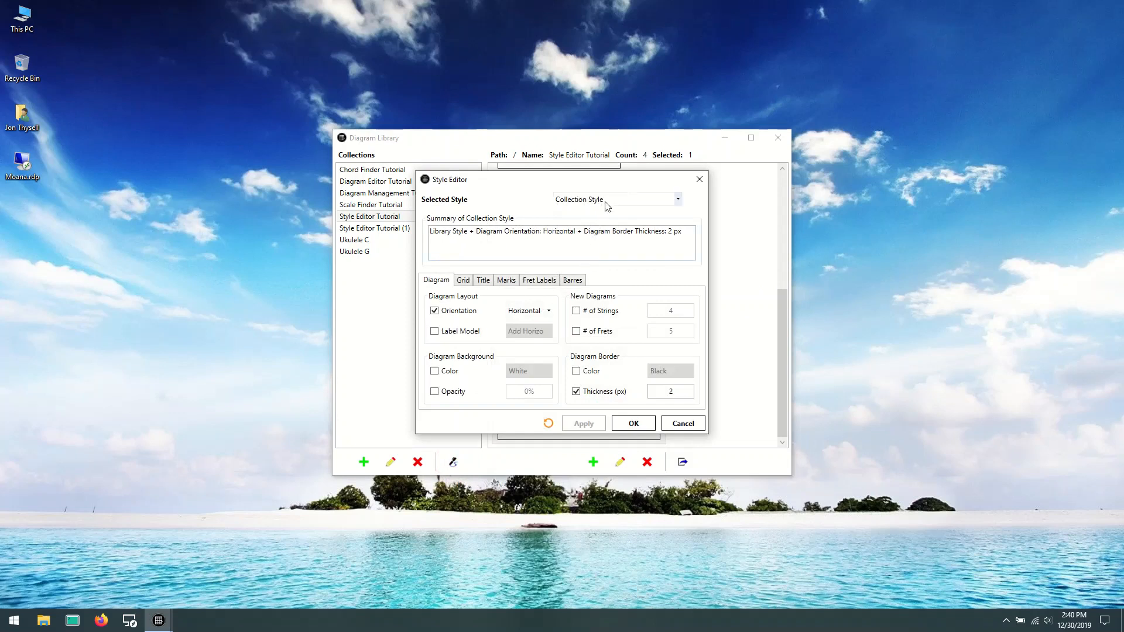